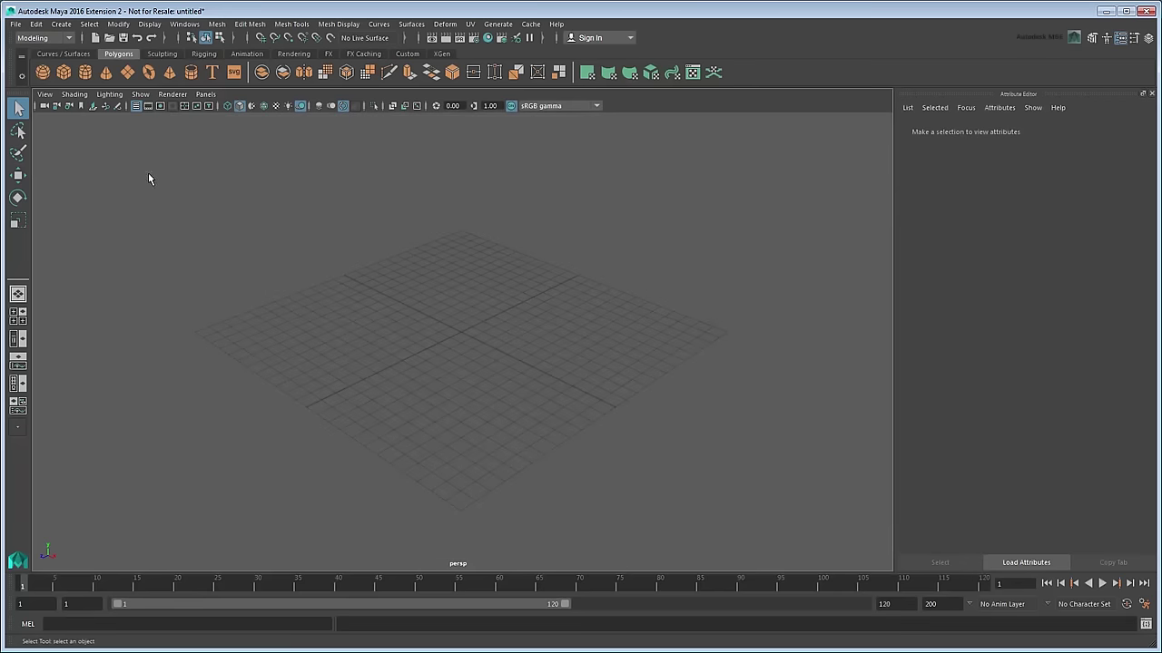
Create a polygon cube at the origin
{"action": "left_click", "coordinate": [66, 73]}
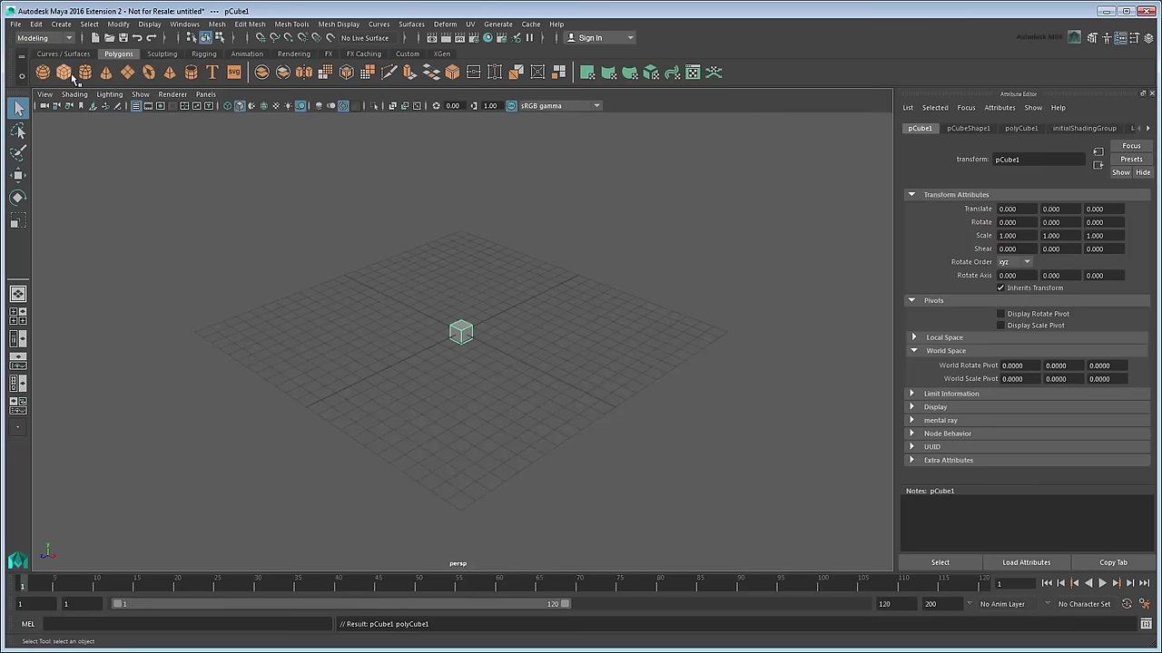
Try scaling the cube along Y from its centre pivot to about 3.255
{"action": "left_click", "coordinate": [18, 220]}
{"action": "left_click_drag", "start_coordinate": [363, 345], "coordinate": [423, 350], "text": "alt"}
{"action": "scroll", "coordinate": [451, 360], "scroll_direction": "up", "scroll_amount": 5}
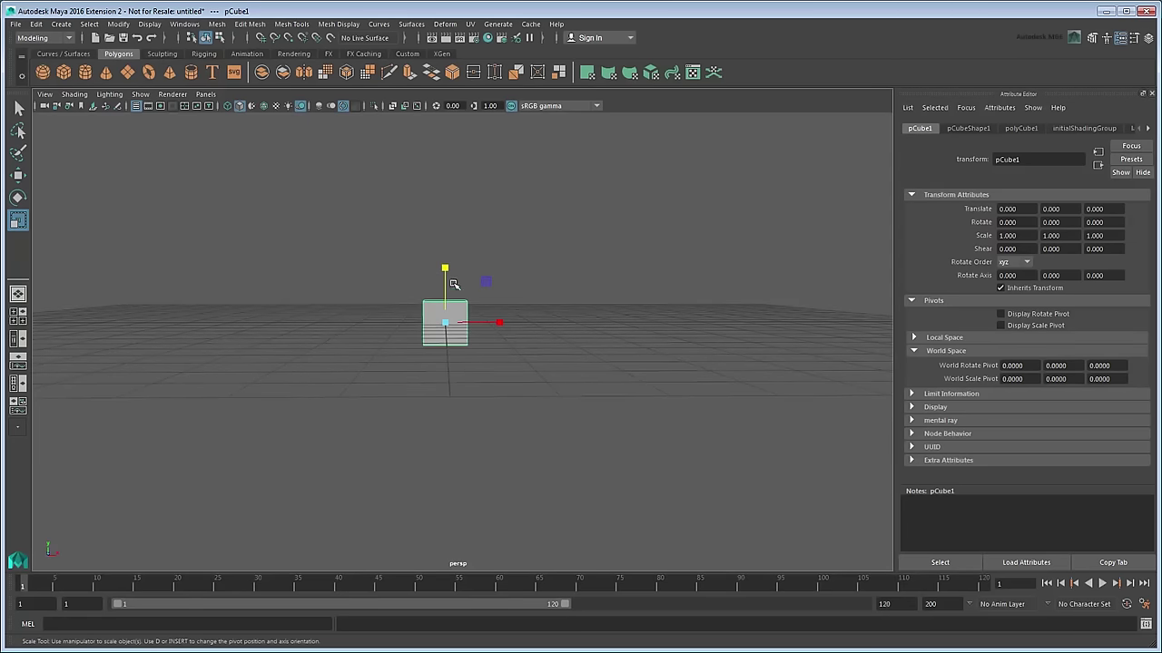
{"action": "left_click_drag", "start_coordinate": [445, 270], "coordinate": [443, 145]}
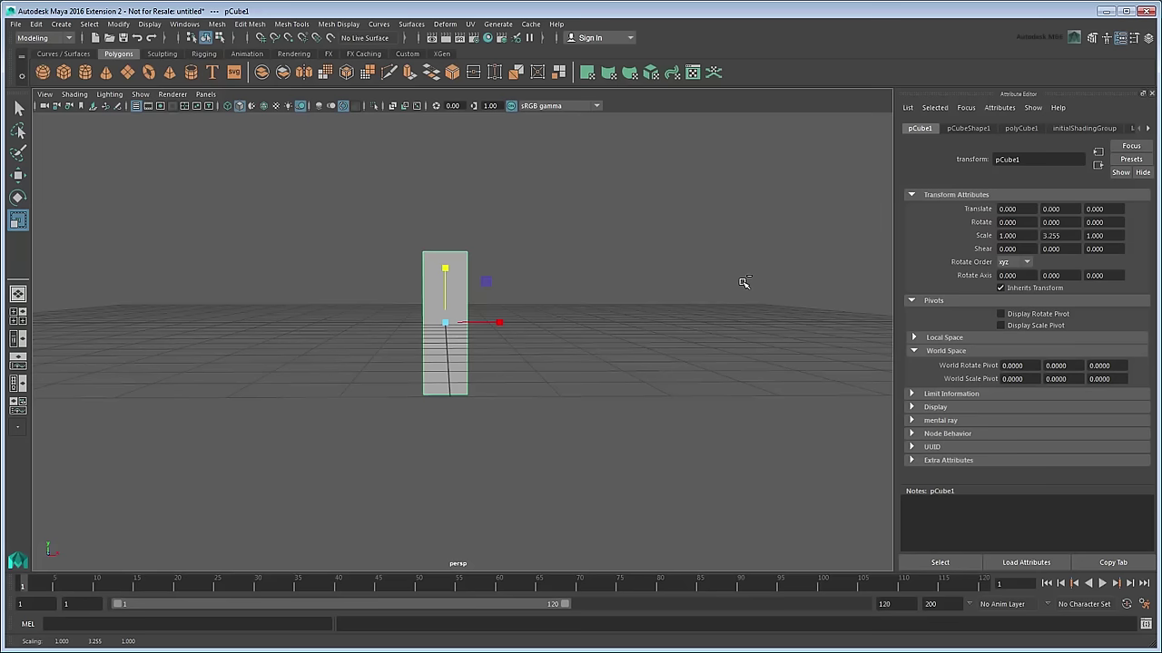
{"action": "key", "text": "ctrl+z"}
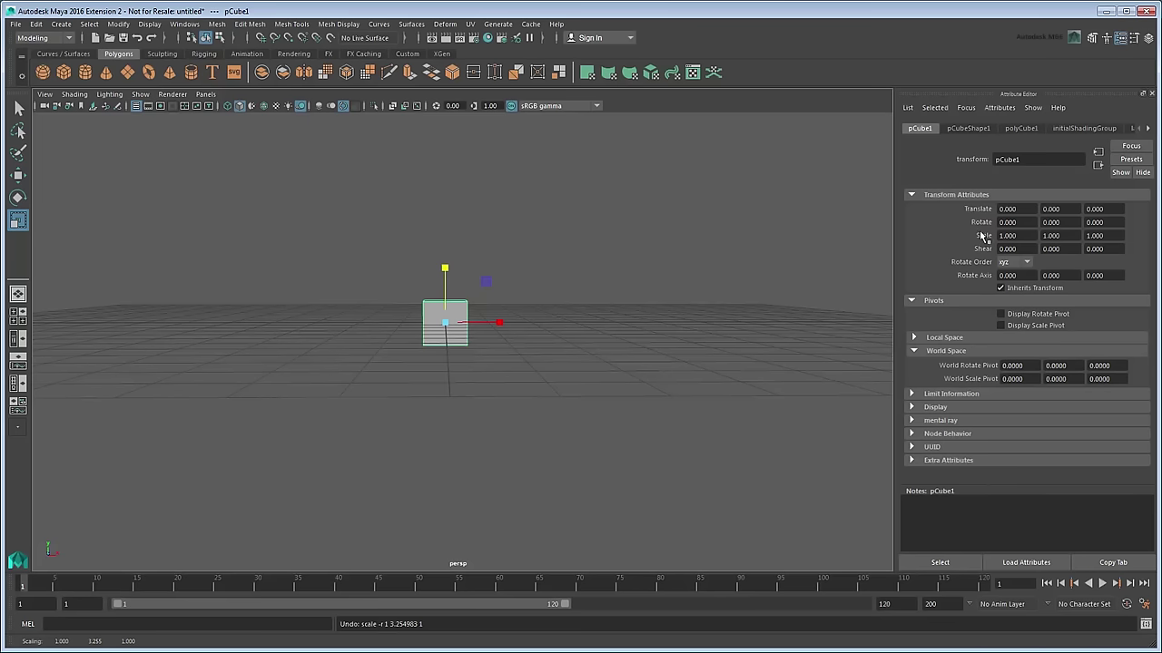
Set the cube's Translate Y to 0.5 so it sits on the grid
{"action": "double_click", "coordinate": [1051, 209]}
{"action": "type", "text": "0.5"}
{"action": "key", "text": "Return"}
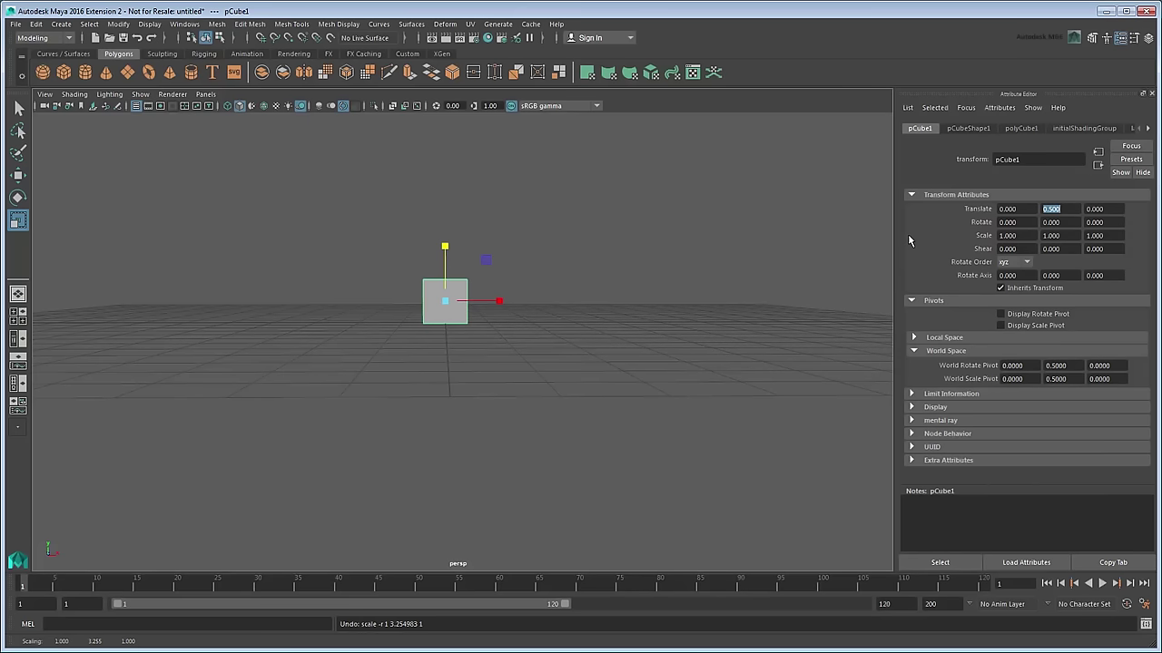
Set the cube's world rotate pivot Y and world scale pivot Y to 0, and freeze its transformations
{"action": "double_click", "coordinate": [1055, 365]}
{"action": "type", "text": "0"}
{"action": "key", "text": "Return"}
{"action": "double_click", "coordinate": [1055, 379]}
{"action": "type", "text": "0"}
{"action": "key", "text": "Return"}
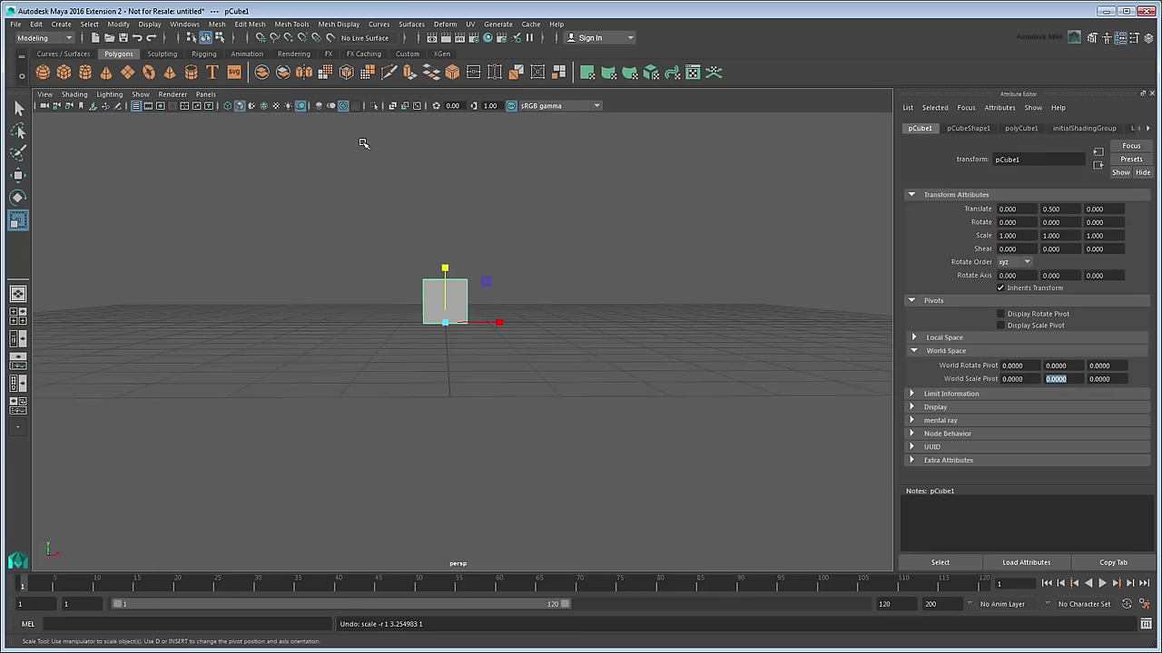
{"action": "left_click", "coordinate": [118, 23]}
{"action": "left_click", "coordinate": [162, 79]}
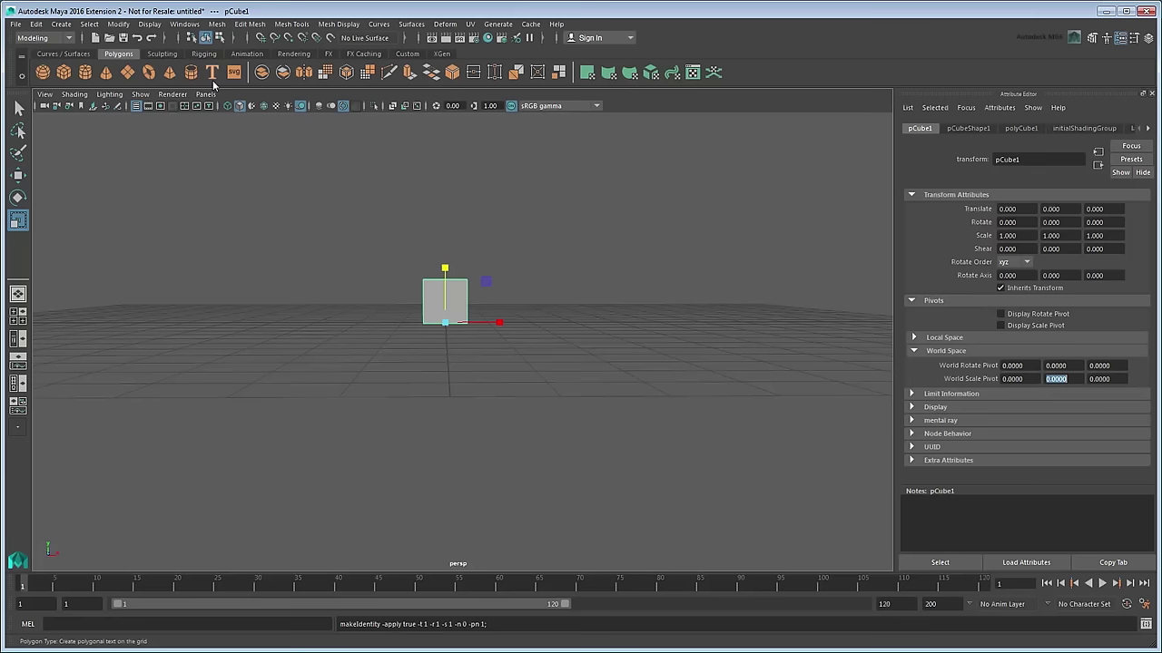
Try scaling the cube upward from its base pivot to about 3.31 in Y
{"action": "left_click_drag", "start_coordinate": [445, 269], "coordinate": [449, 142]}
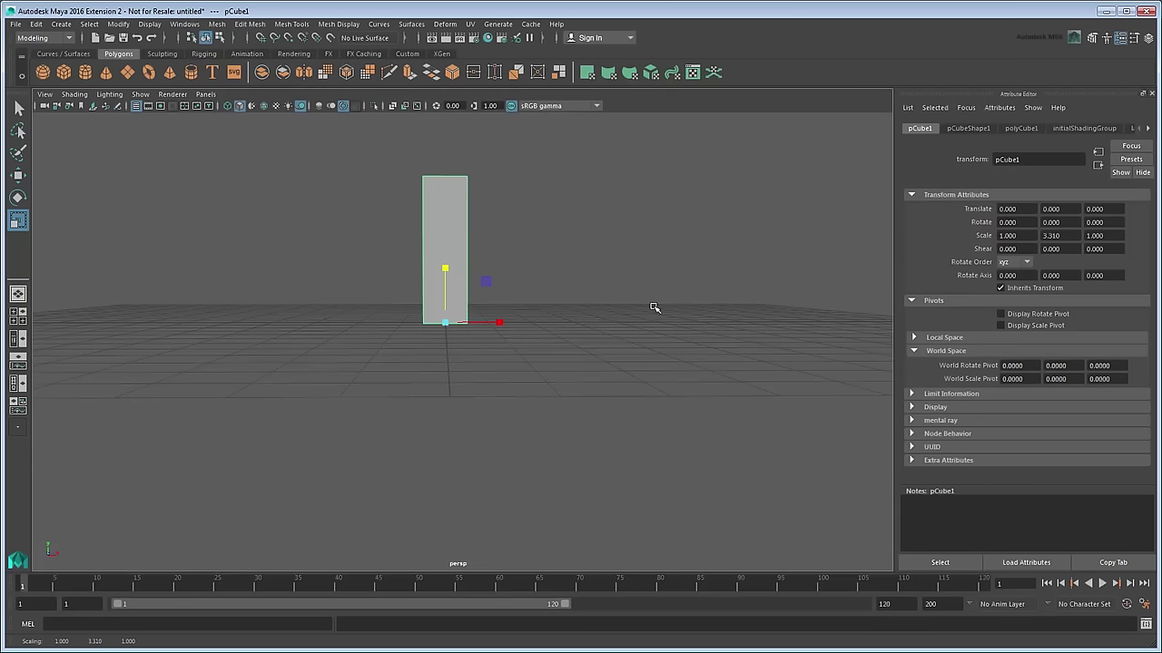
{"action": "key", "text": "ctrl+z"}
{"action": "key", "text": "q"}
Create a MASH network from the cube with the geometry type Mesh
{"action": "left_click", "coordinate": [63, 24]}
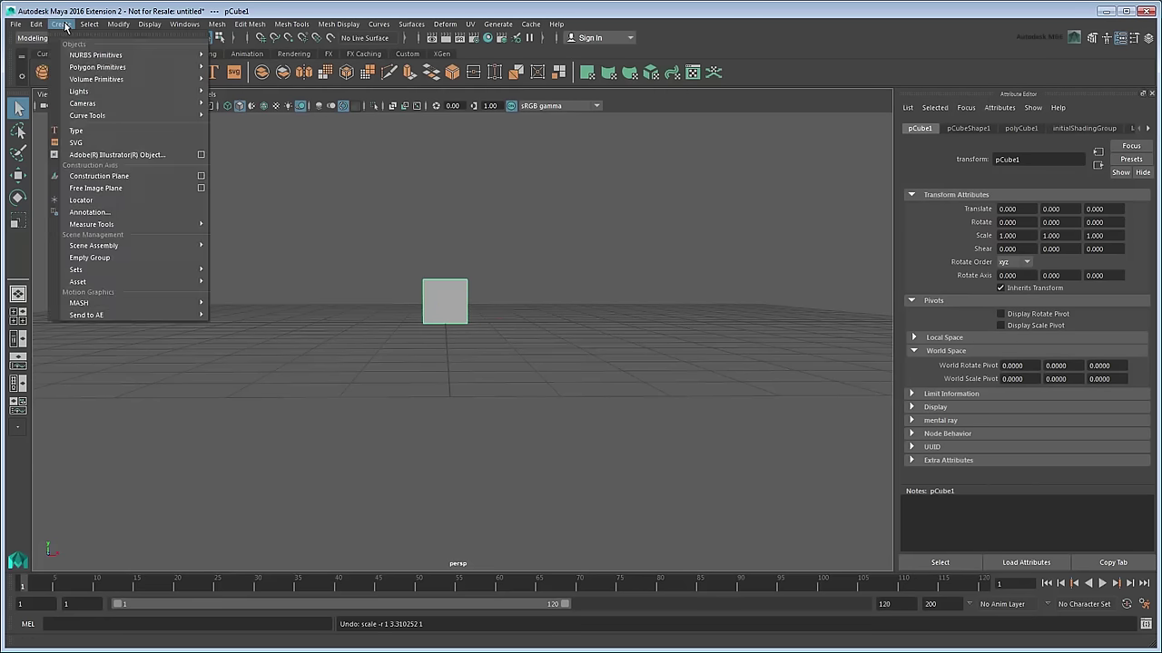
{"action": "mouse_move", "coordinate": [136, 303]}
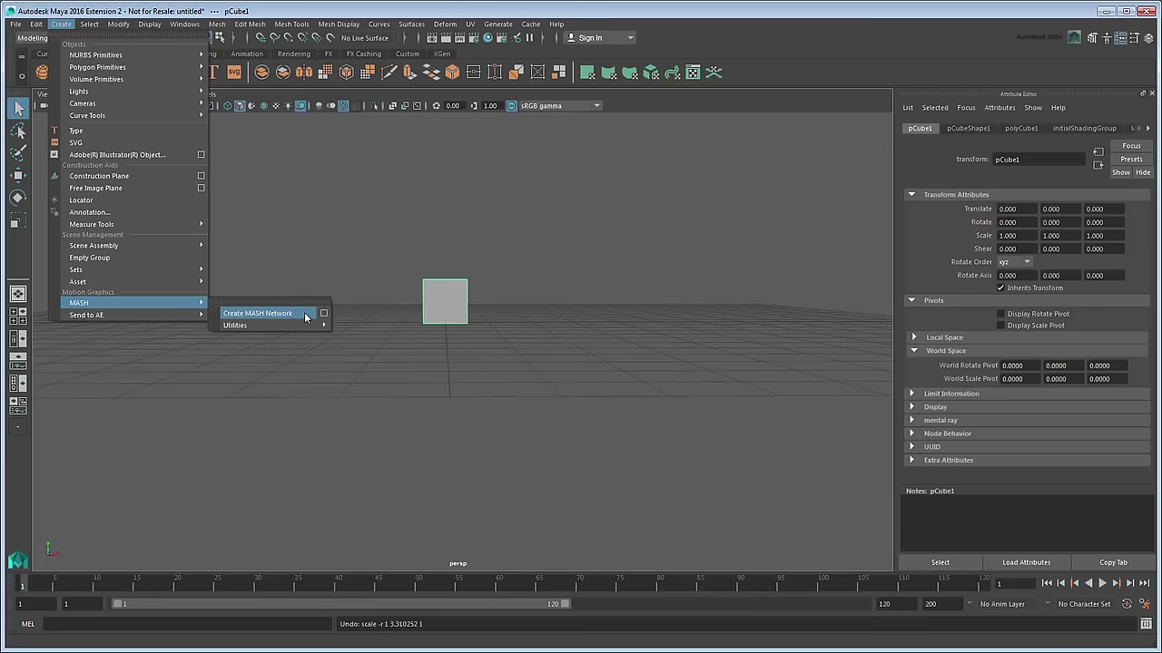
{"action": "left_click", "coordinate": [324, 314]}
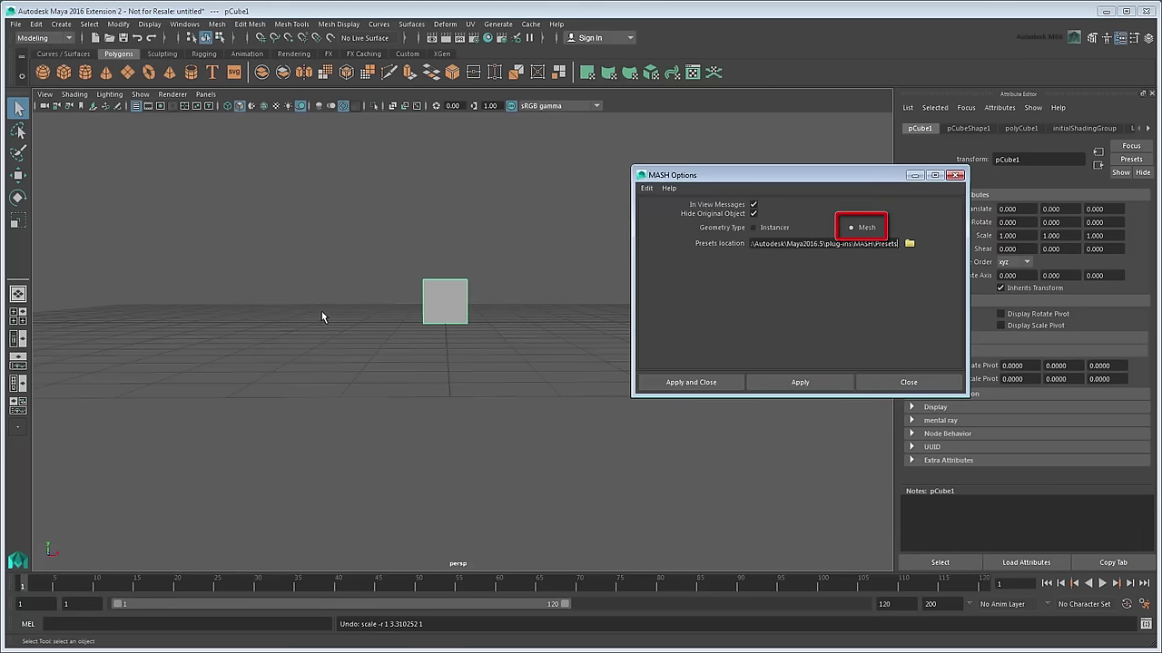
{"action": "left_click", "coordinate": [671, 382]}
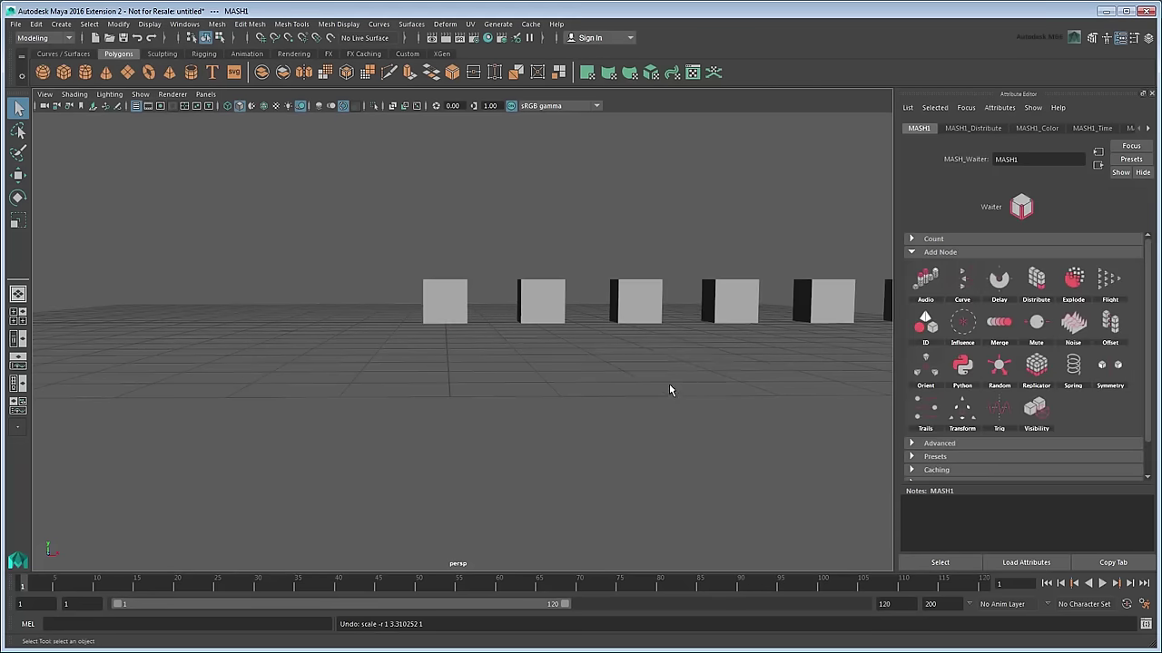
Set the MASH network's distribution type to Grid
{"action": "left_click_drag", "start_coordinate": [654, 381], "coordinate": [651, 408], "text": "alt"}
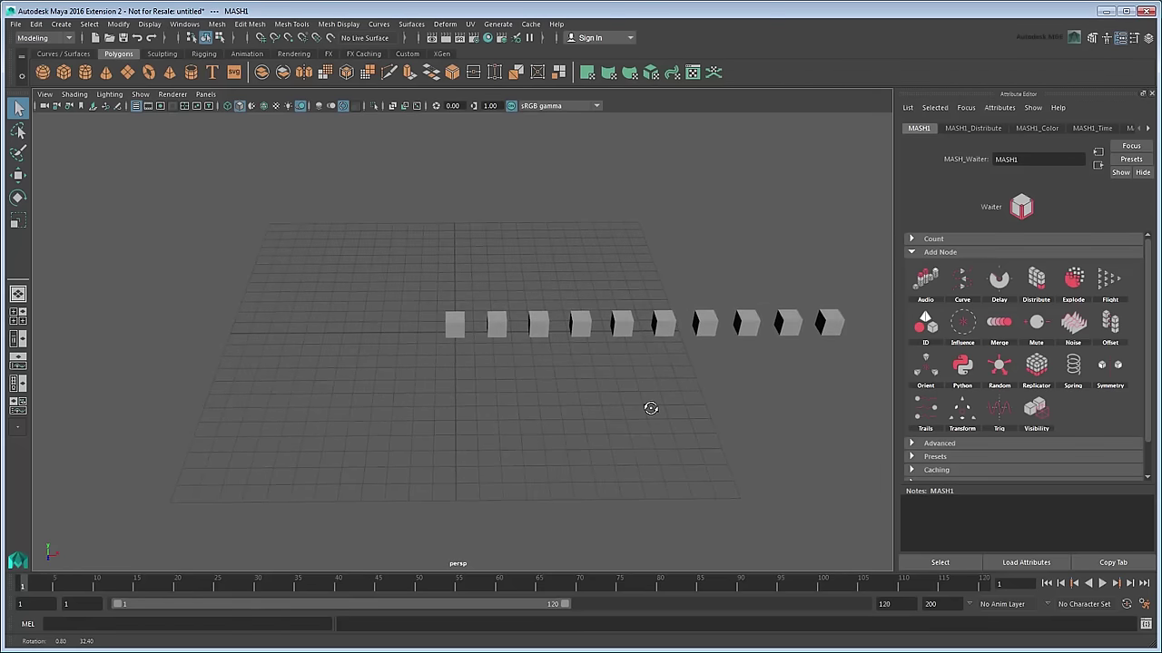
{"action": "left_click", "coordinate": [957, 130]}
{"action": "left_click", "coordinate": [1024, 264]}
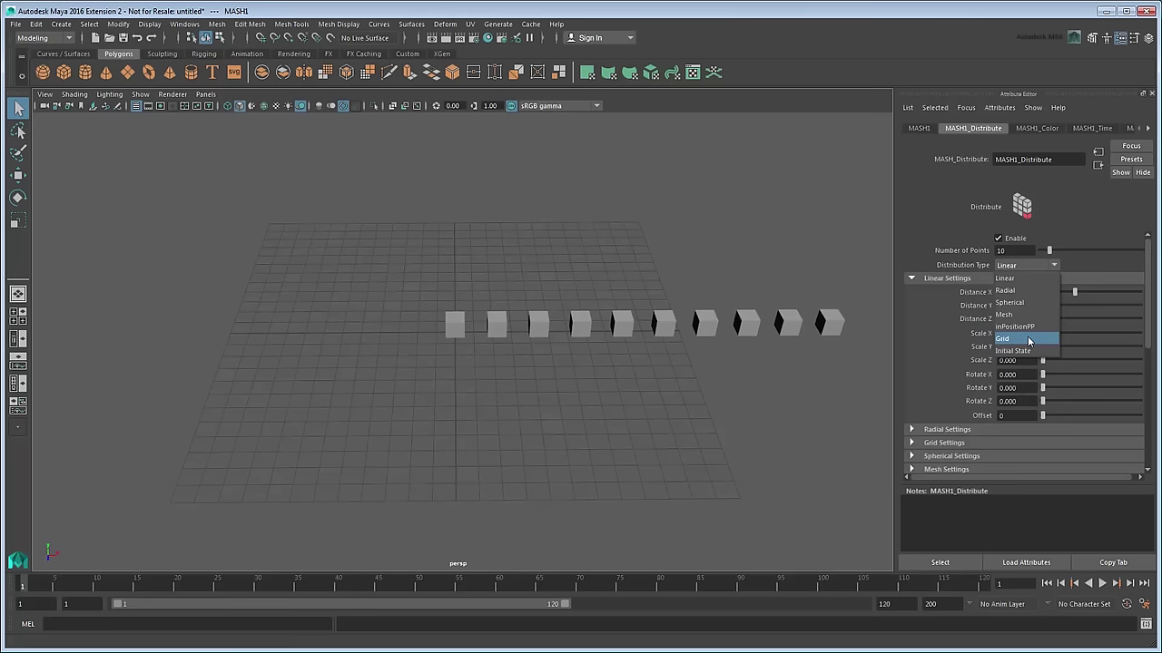
{"action": "left_click", "coordinate": [1027, 338]}
Set the grid distribution's Distance X and Distance Z to 400, and Grid X and Grid Z to 400
{"action": "left_click_drag", "start_coordinate": [1148, 325], "coordinate": [1151, 412]}
{"action": "left_click", "coordinate": [949, 239]}
{"action": "double_click", "coordinate": [1009, 253]}
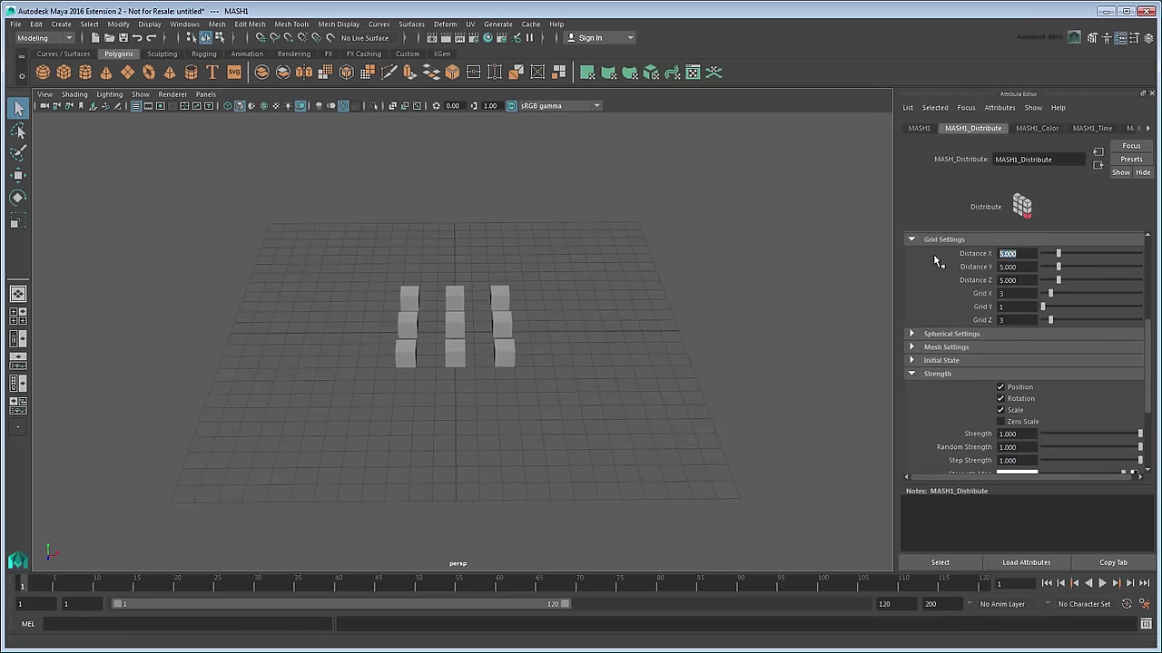
{"action": "type", "text": "400"}
{"action": "key", "text": "Tab"}
{"action": "key", "text": "Tab"}
{"action": "type", "text": "400"}
{"action": "key", "text": "Tab"}
{"action": "type", "text": "400"}
{"action": "key", "text": "Tab"}
{"action": "key", "text": "Tab"}
{"action": "type", "text": "400"}
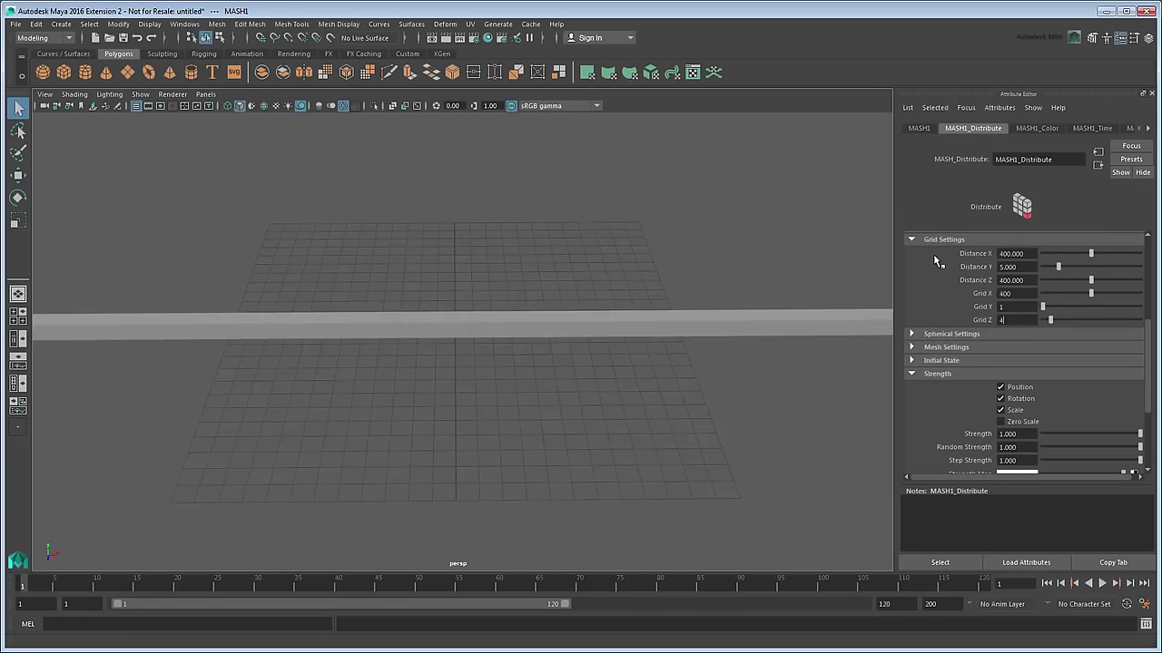
{"action": "key", "text": "Return"}
Add a Visibility node to the MASH1 network
{"action": "scroll", "coordinate": [595, 325], "scroll_direction": "down", "scroll_amount": 6}
{"action": "left_click_drag", "start_coordinate": [590, 321], "coordinate": [587, 297], "text": "alt"}
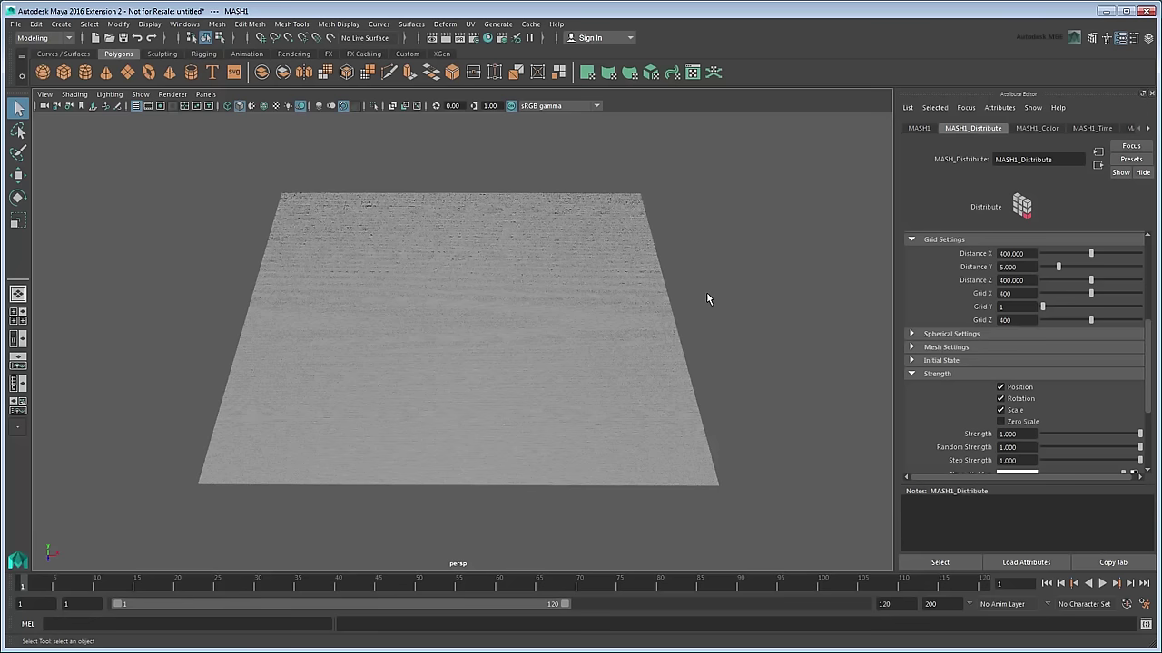
{"action": "left_click", "coordinate": [917, 128]}
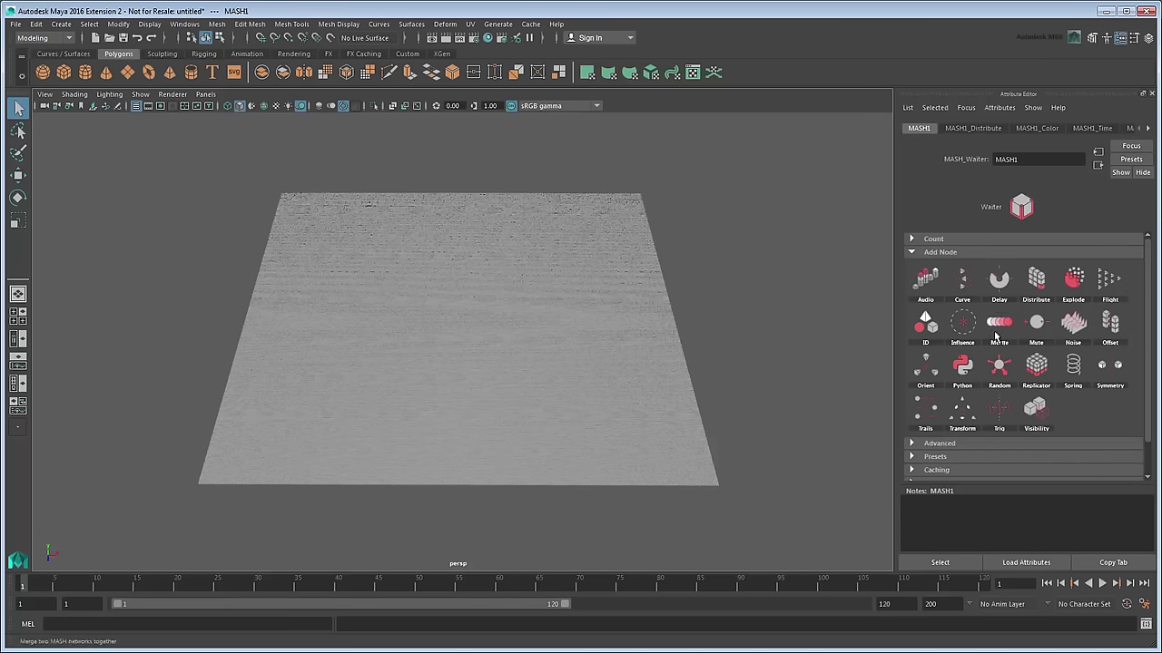
{"action": "left_click", "coordinate": [1036, 408]}
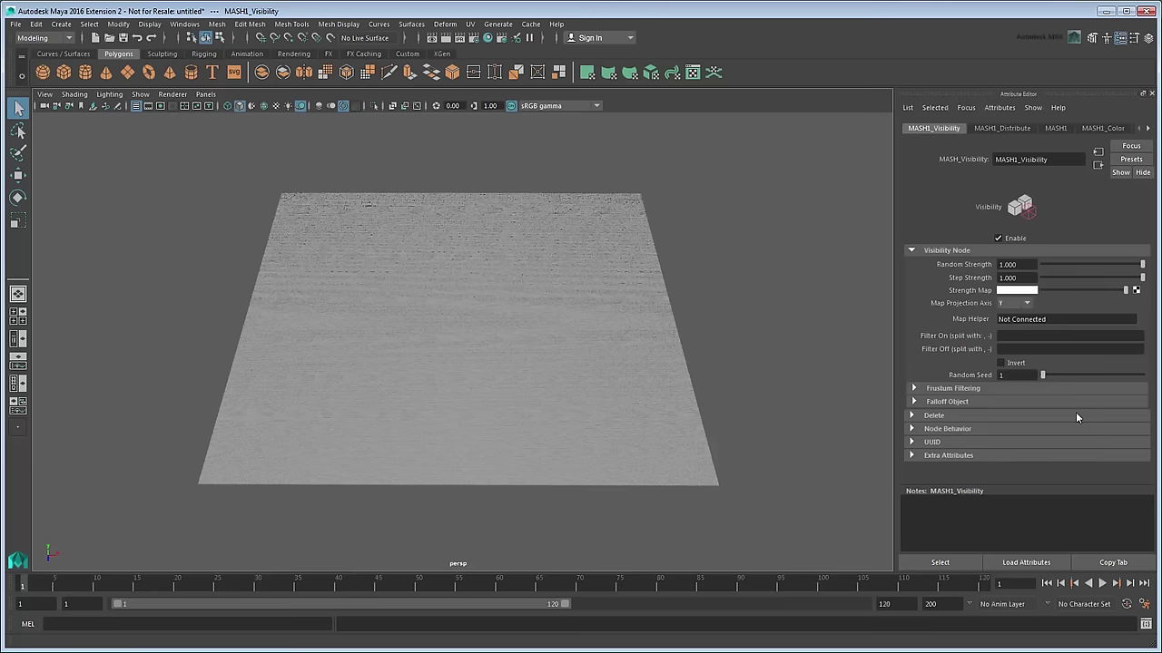
Connect a File texture to the Visibility node's Strength Map and load NY_state.png as its image
{"action": "left_click", "coordinate": [1135, 289]}
{"action": "left_click", "coordinate": [568, 172]}
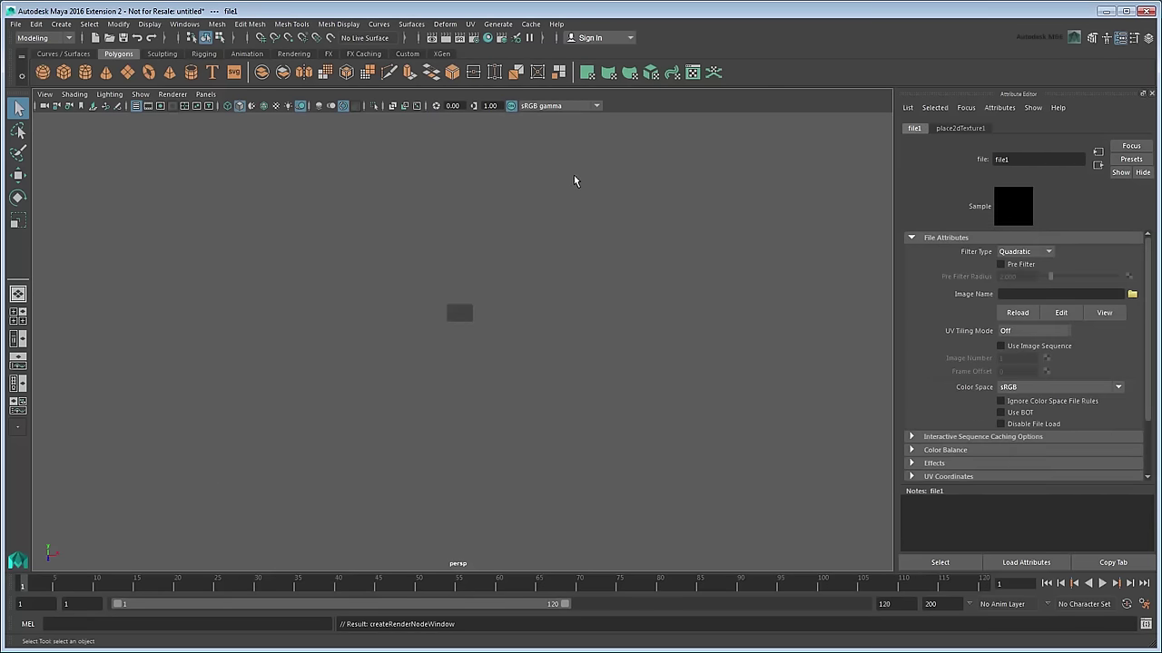
{"action": "left_click", "coordinate": [1132, 294]}
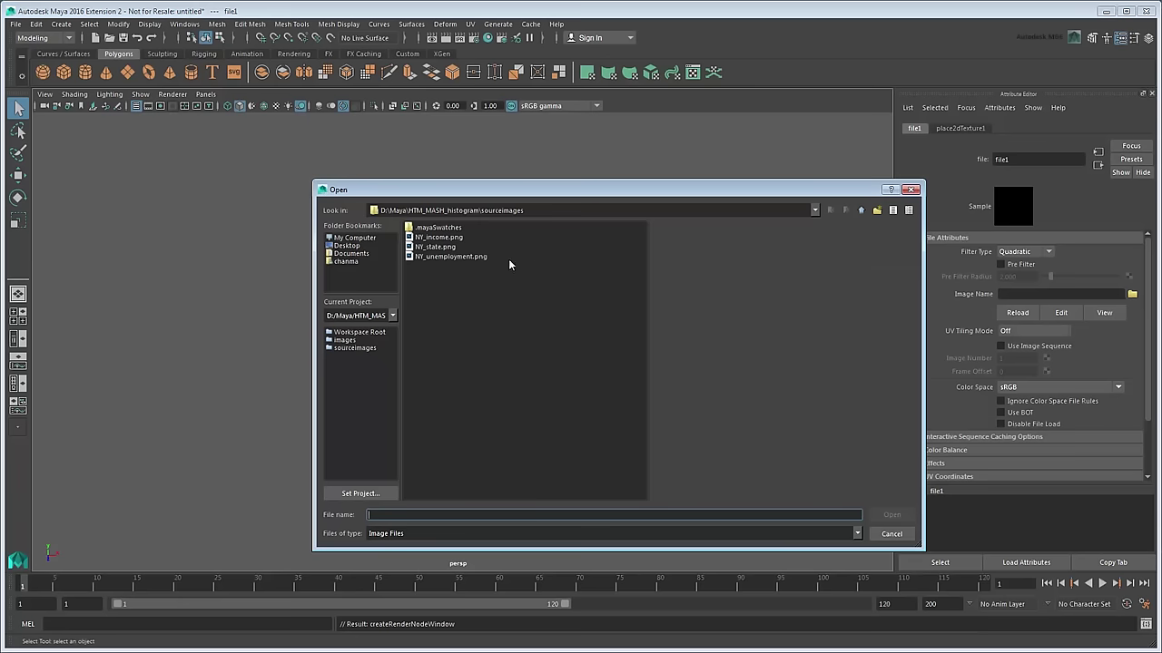
{"action": "left_click", "coordinate": [453, 251]}
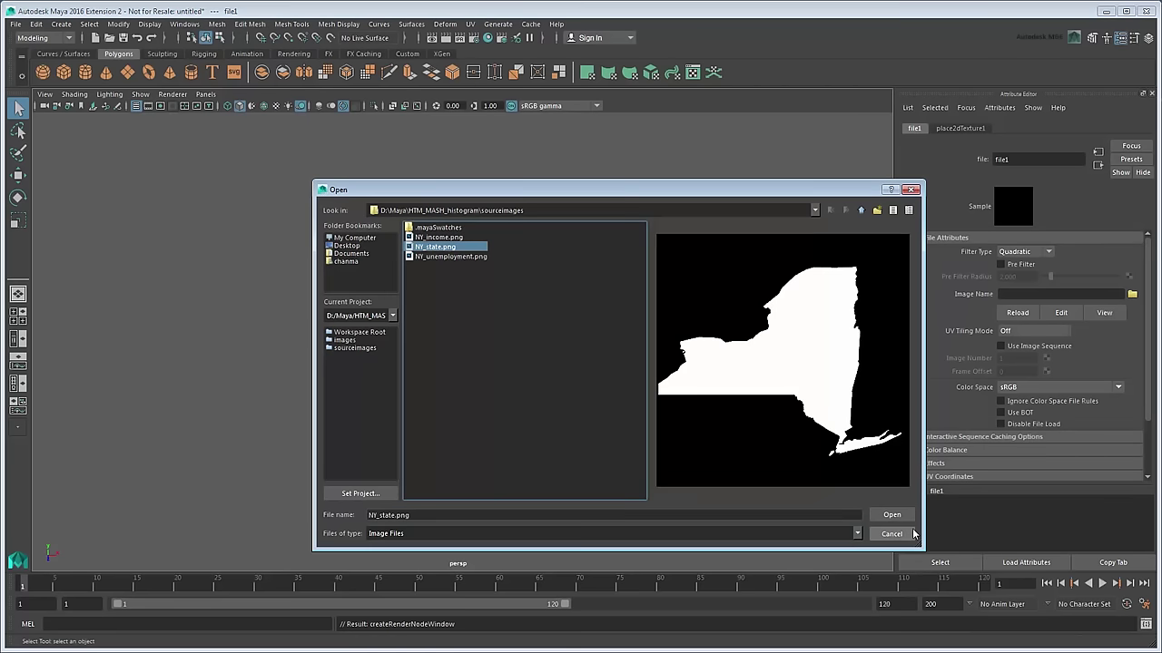
{"action": "left_click", "coordinate": [888, 515]}
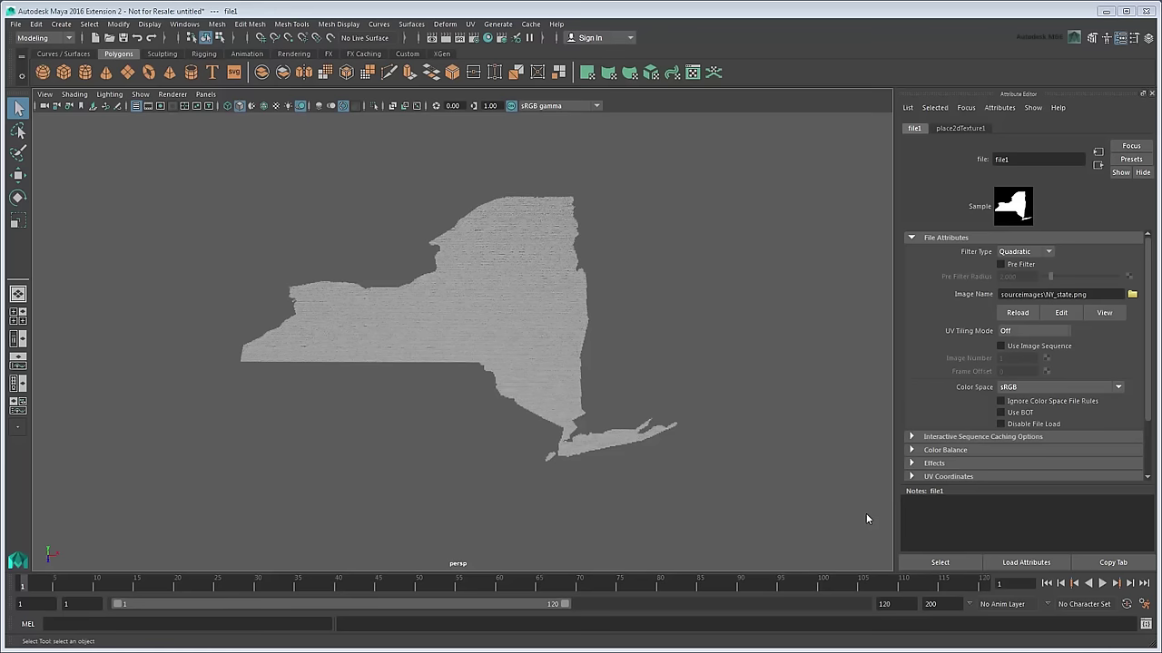
Show the Outliner beside the perspective view and add a scale Offset node to the MASH1 network
{"action": "left_click", "coordinate": [18, 338]}
{"action": "left_click", "coordinate": [90, 197]}
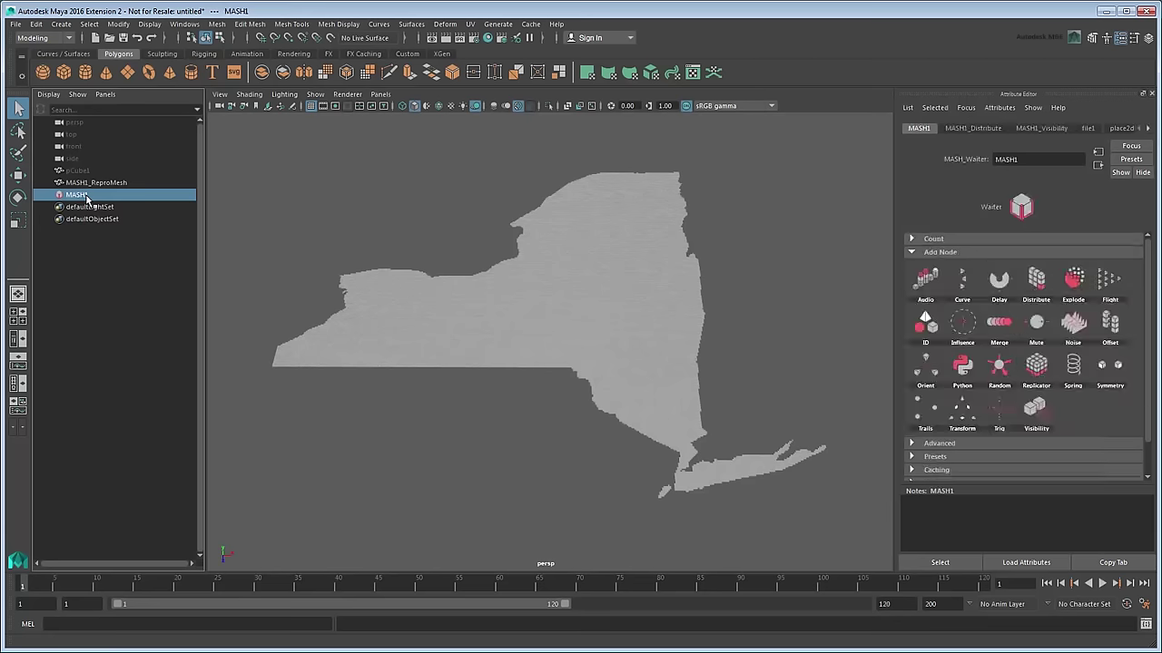
{"action": "left_click", "coordinate": [1107, 325]}
{"action": "left_click", "coordinate": [1128, 360]}
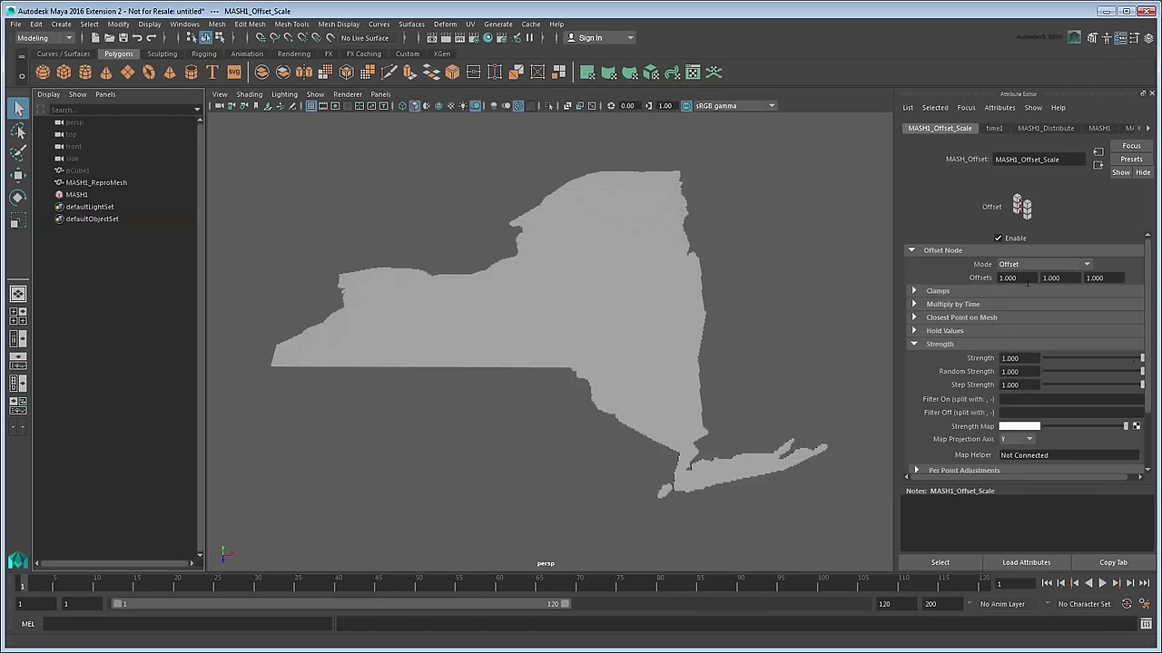
Set the scale Offset node's offsets to 0, 100 and 0 in X, Y and Z
{"action": "left_click_drag", "start_coordinate": [1015, 278], "coordinate": [971, 278]}
{"action": "type", "text": "0"}
{"action": "key", "text": "Tab"}
{"action": "type", "text": "100"}
{"action": "key", "text": "Tab"}
{"action": "type", "text": "0"}
{"action": "key", "text": "Return"}
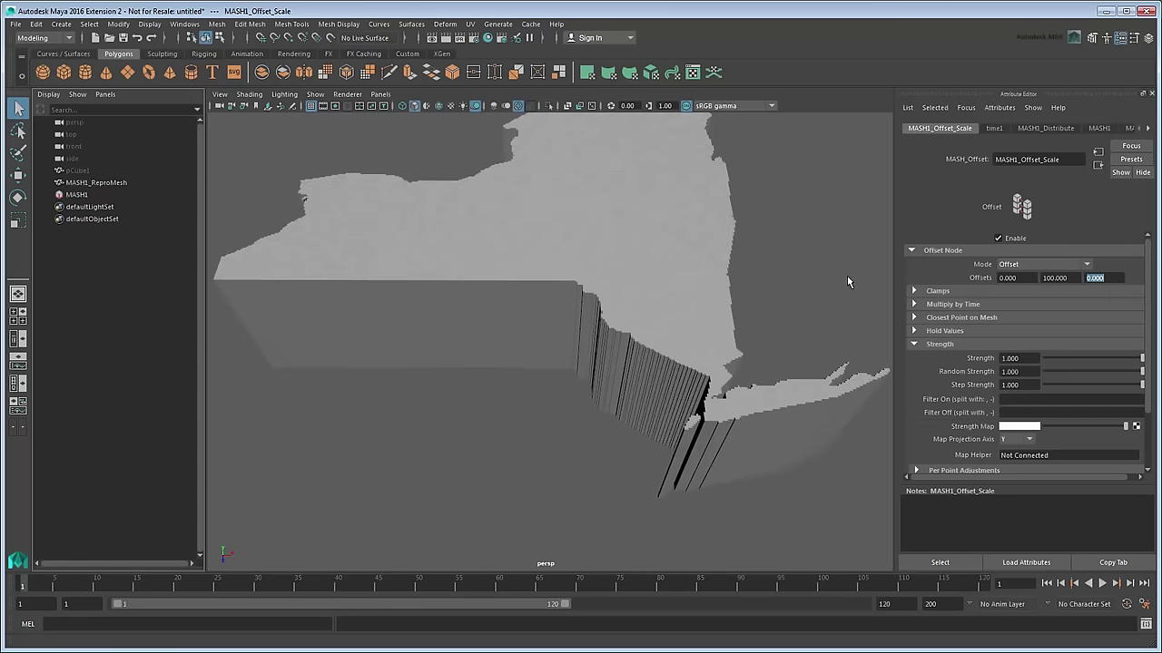
Connect a File texture to the scale Offset node's Strength Map and load NY_income.png as its image
{"action": "right_click_drag", "start_coordinate": [850, 284], "coordinate": [806, 305], "text": "alt"}
{"action": "left_click_drag", "start_coordinate": [805, 305], "coordinate": [807, 301], "text": "alt"}
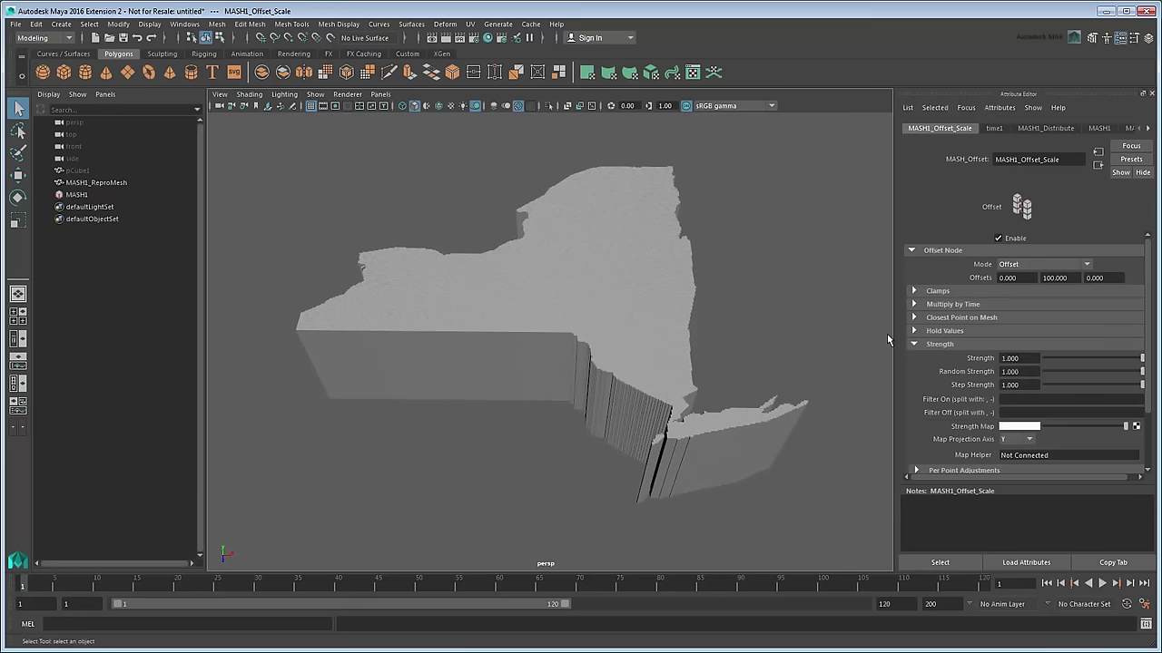
{"action": "left_click", "coordinate": [1135, 426]}
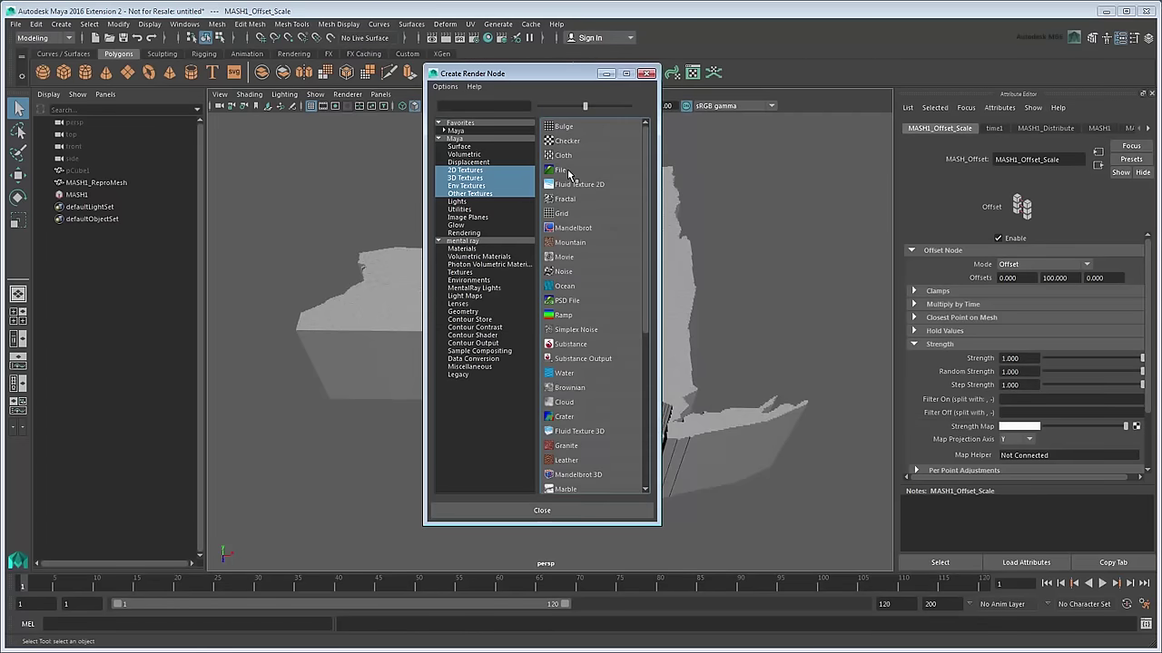
{"action": "left_click", "coordinate": [562, 170]}
{"action": "left_click", "coordinate": [1132, 295]}
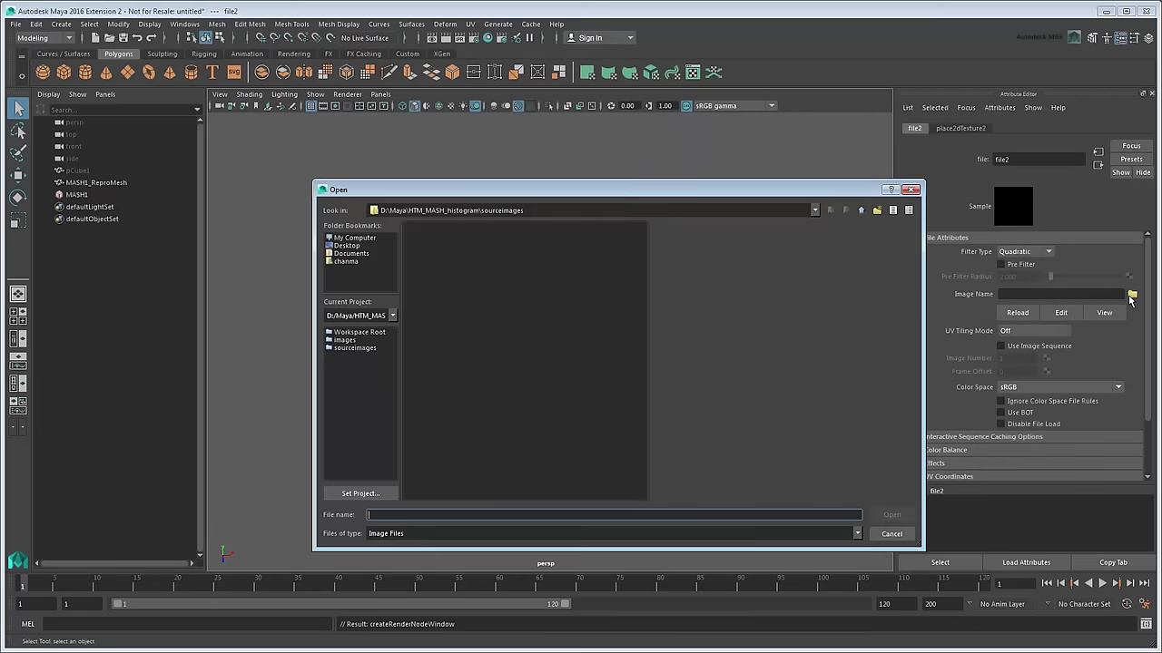
{"action": "left_click", "coordinate": [446, 238]}
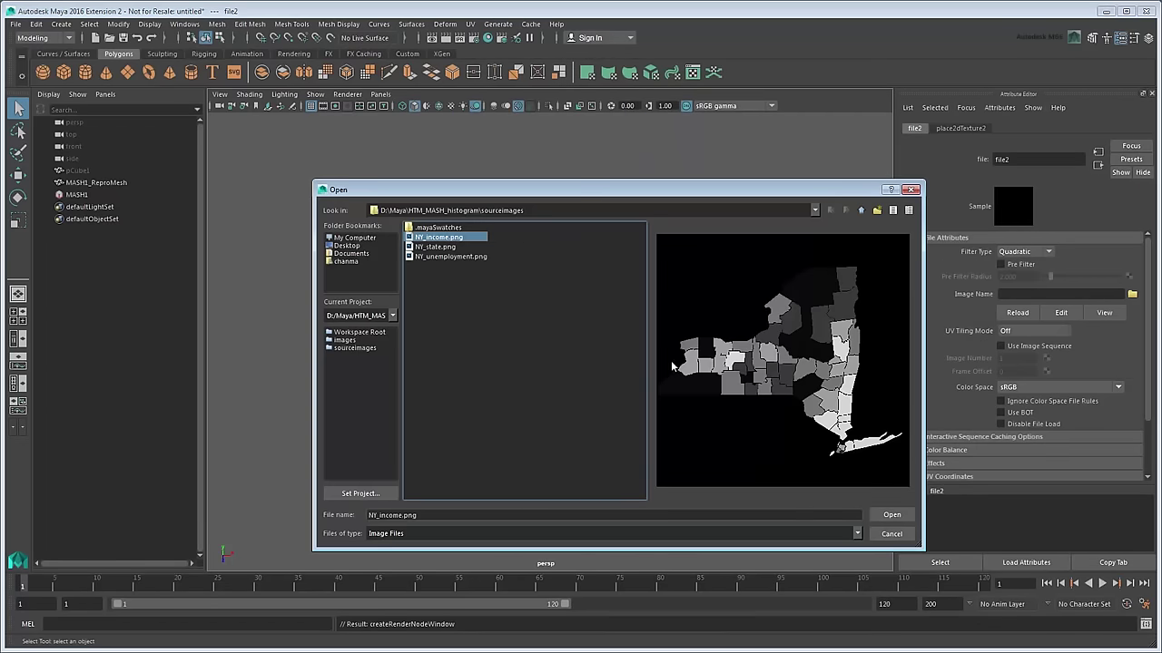
{"action": "left_click", "coordinate": [881, 516]}
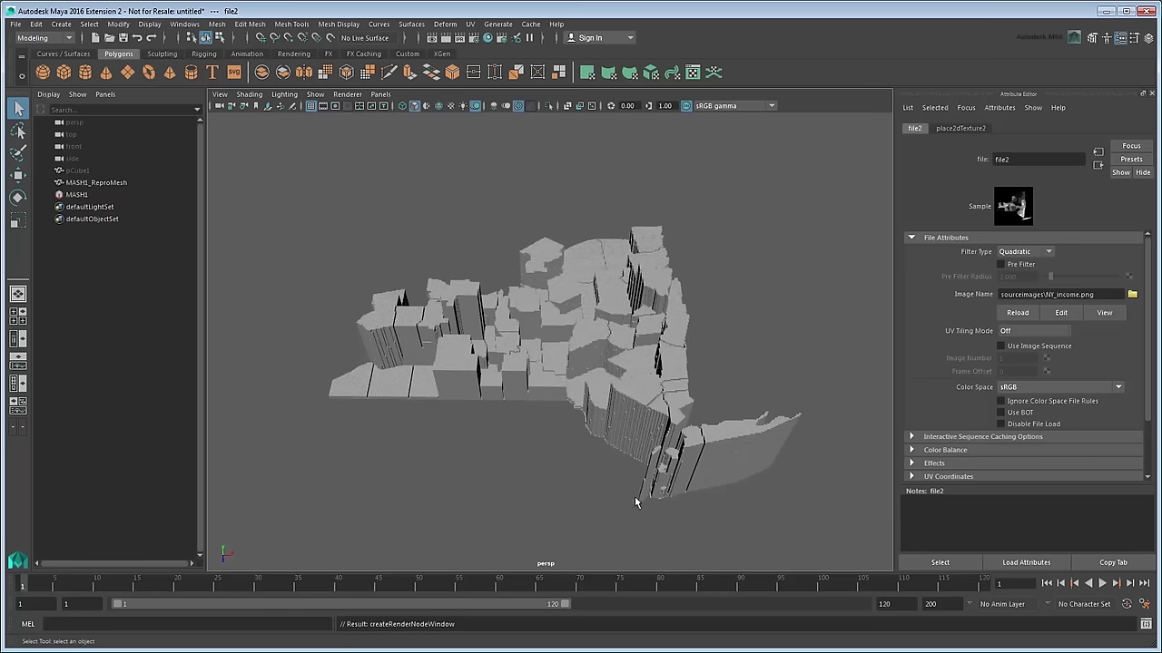
Set the Random Strength of MASH1's scale Offset node to 0 and key it at frame 34
{"action": "left_click_drag", "start_coordinate": [607, 499], "coordinate": [625, 454], "text": "alt"}
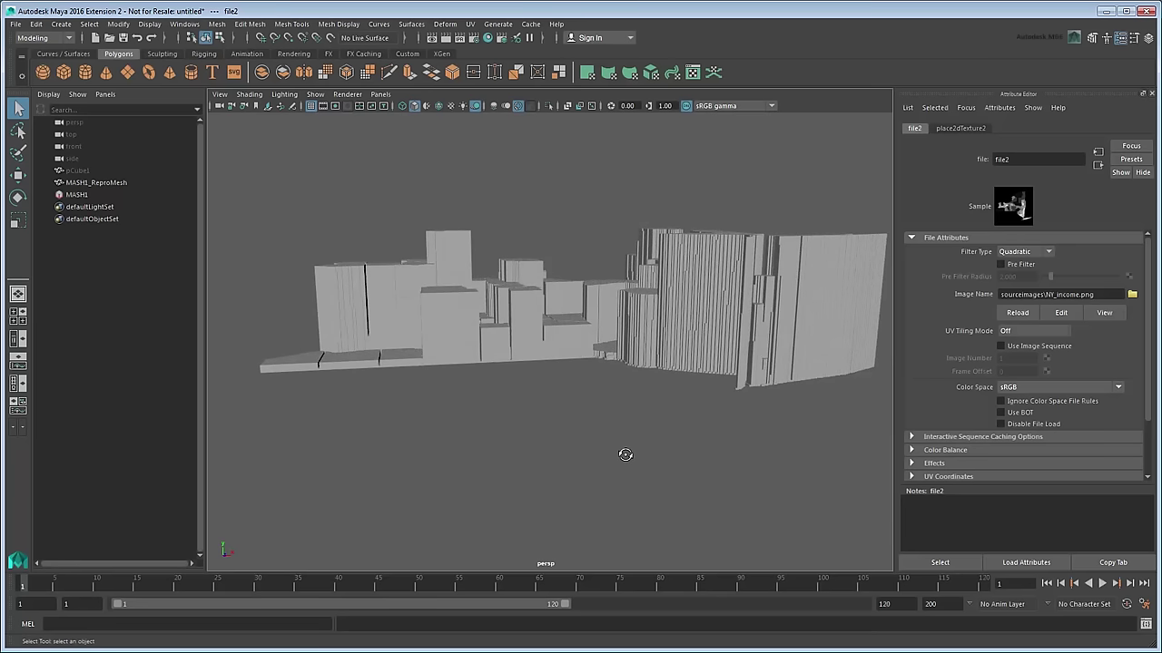
{"action": "left_click_drag", "start_coordinate": [752, 396], "coordinate": [660, 484], "text": "alt"}
{"action": "middle_click_drag", "start_coordinate": [660, 484], "coordinate": [651, 453], "text": "alt"}
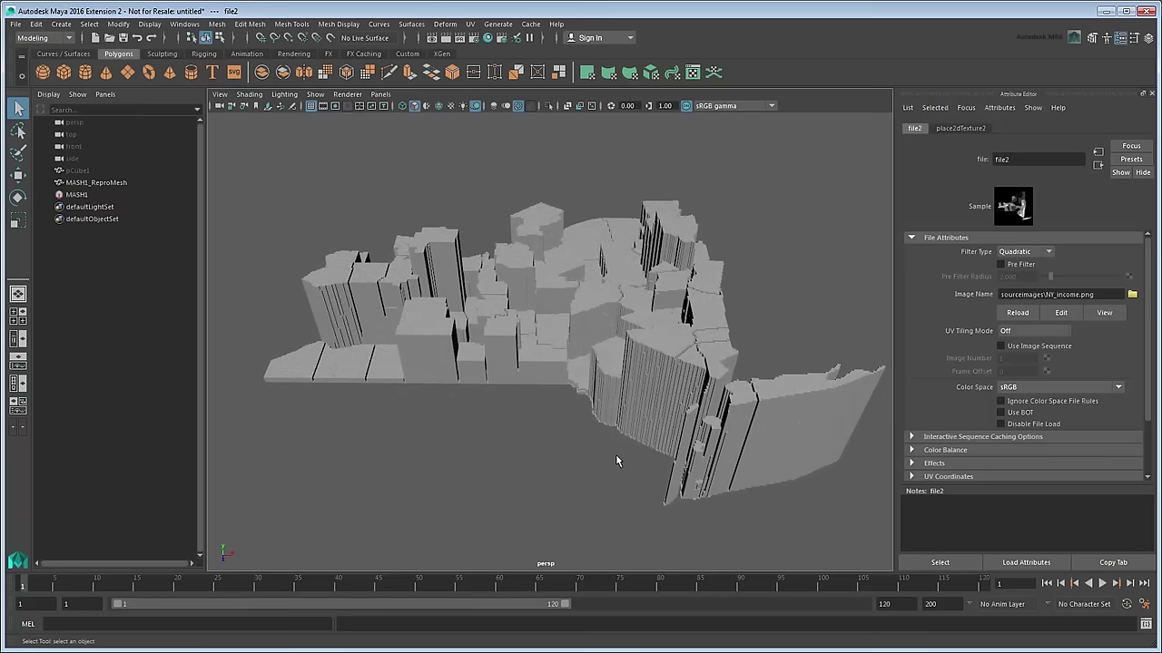
{"action": "left_click", "coordinate": [94, 194]}
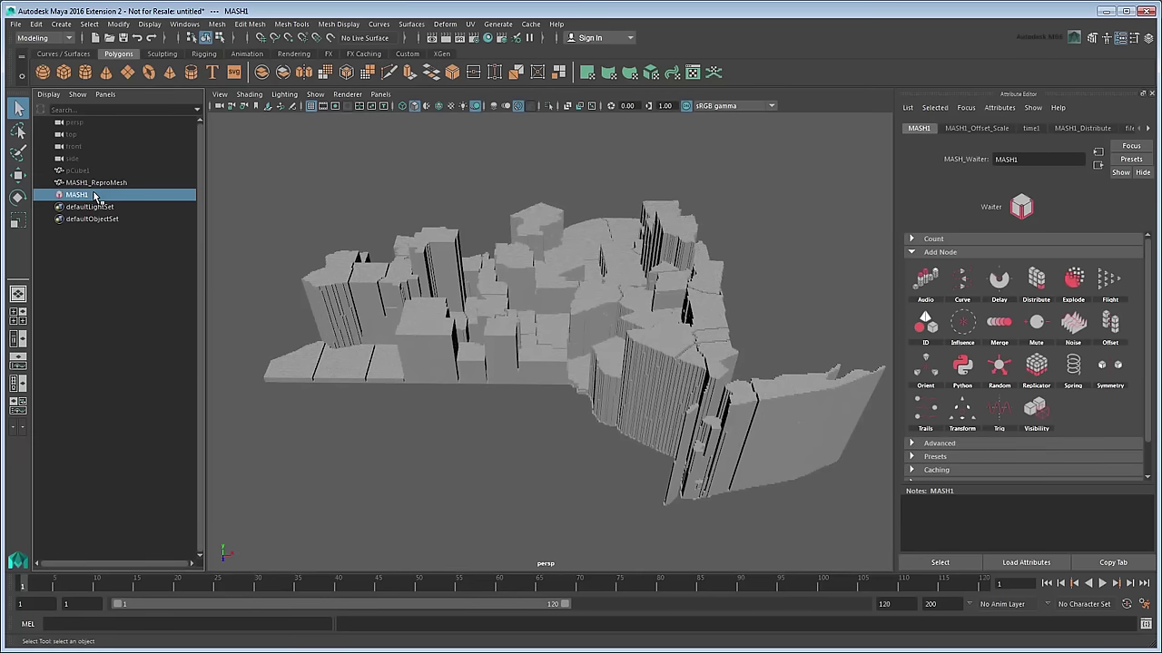
{"action": "left_click", "coordinate": [976, 130]}
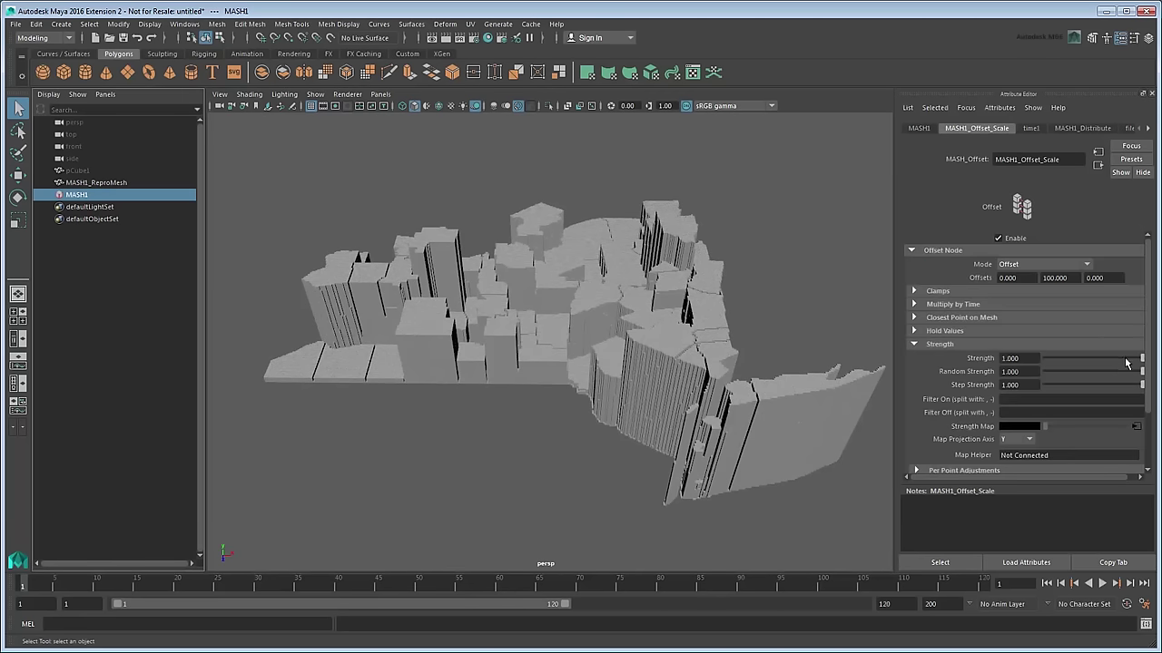
{"action": "left_click_drag", "start_coordinate": [1142, 376], "coordinate": [1035, 369]}
{"action": "left_click", "coordinate": [292, 586]}
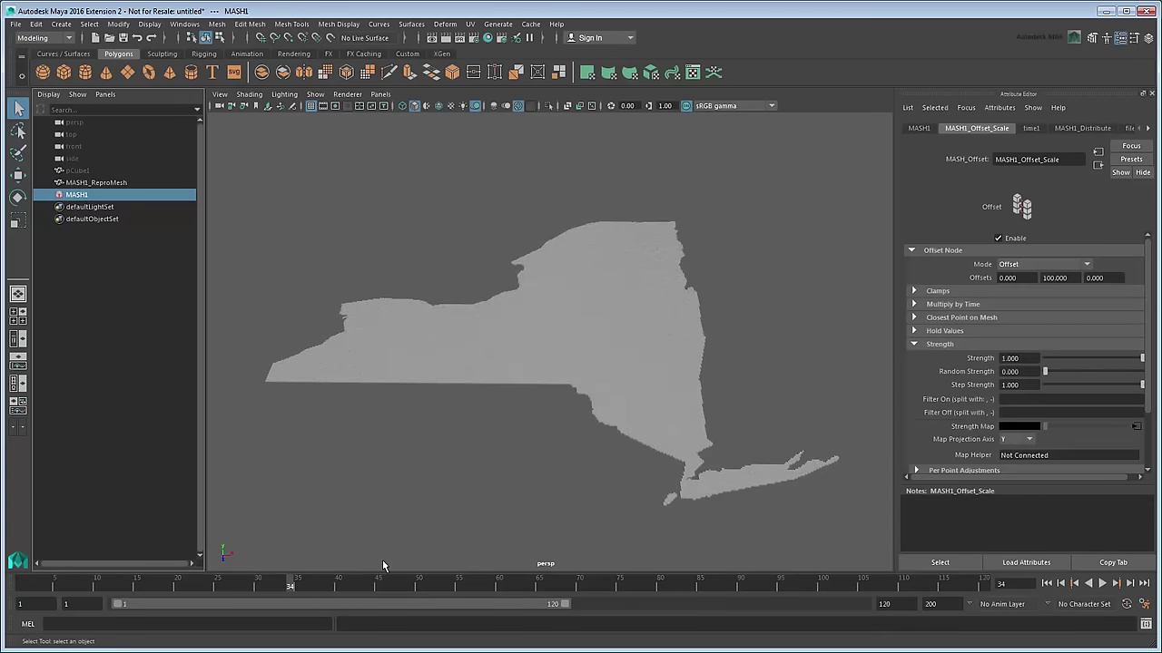
{"action": "right_click", "coordinate": [950, 371]}
{"action": "left_click", "coordinate": [1002, 393]}
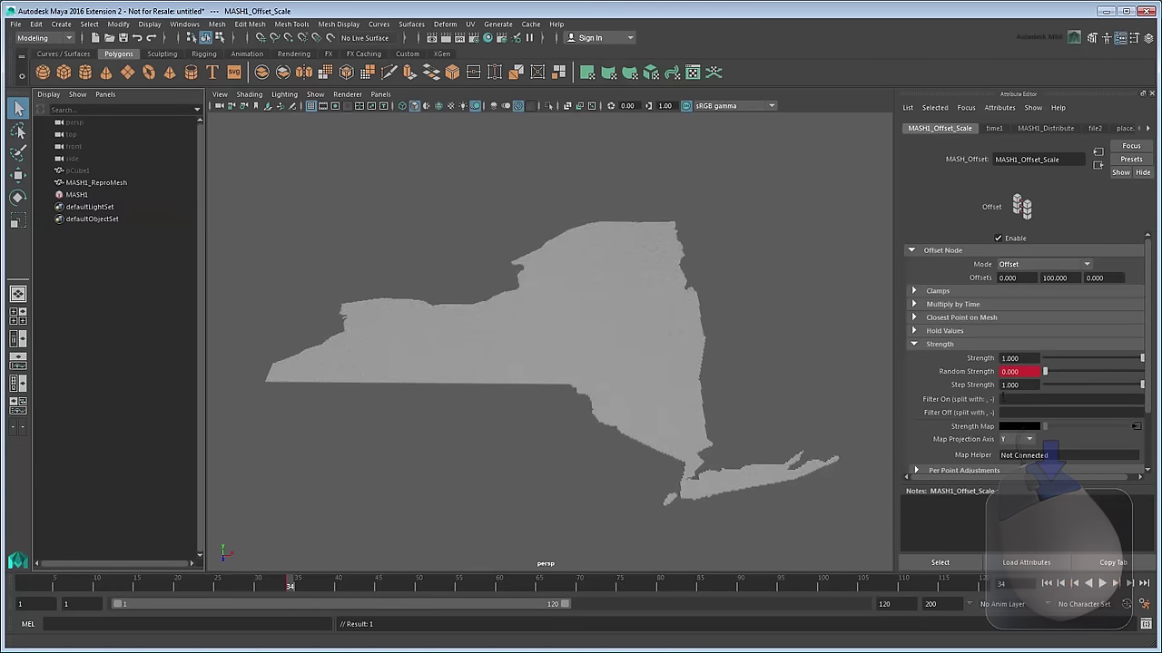
Set the scale Offset node's Random Strength to 1 and key it at frame 54
{"action": "left_click", "coordinate": [451, 586]}
{"action": "left_click_drag", "start_coordinate": [1044, 371], "coordinate": [1146, 371]}
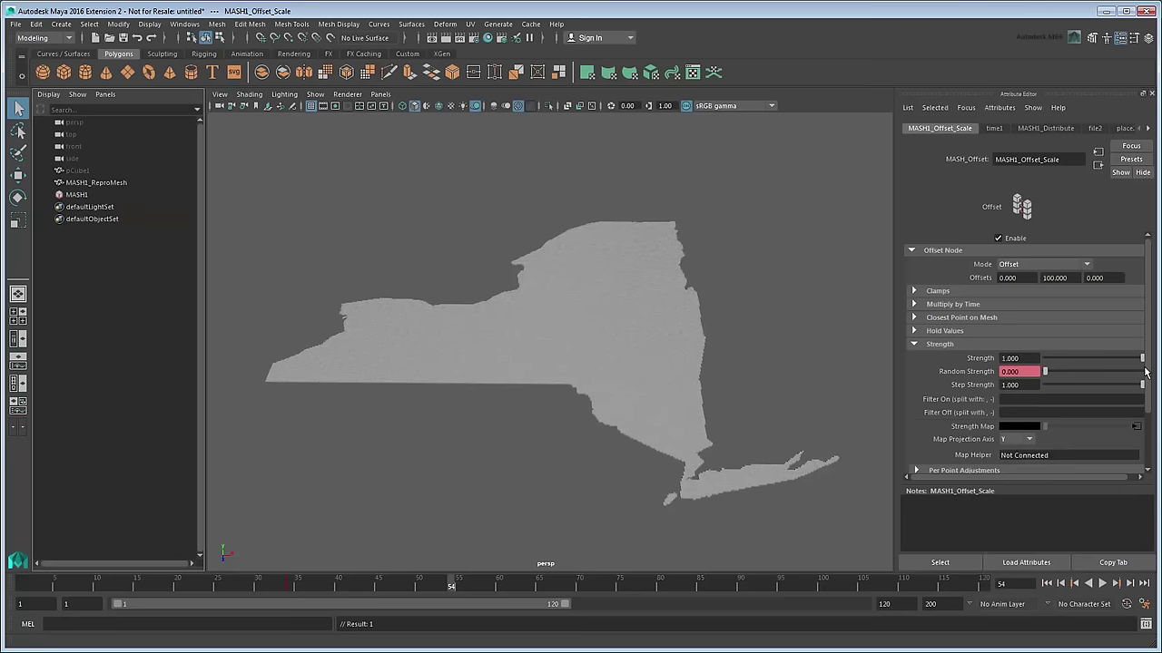
{"action": "right_click", "coordinate": [968, 373]}
{"action": "left_click", "coordinate": [1015, 397]}
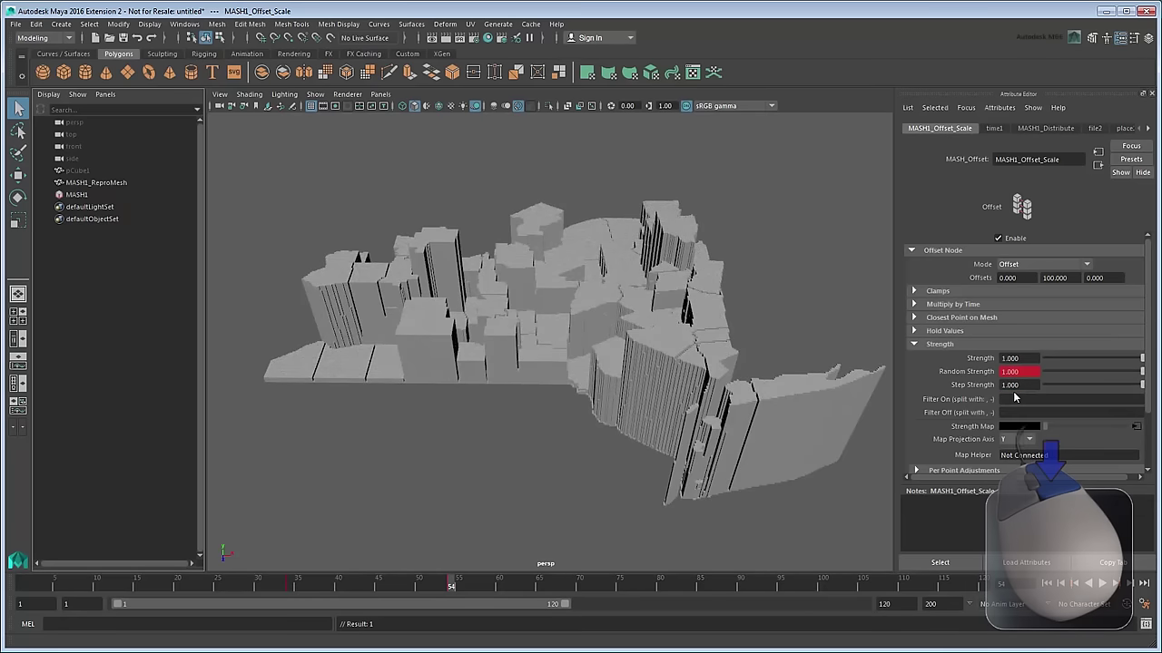
Play back the animation from frame 33 to check how the histogram columns grow
{"action": "left_click", "coordinate": [284, 587]}
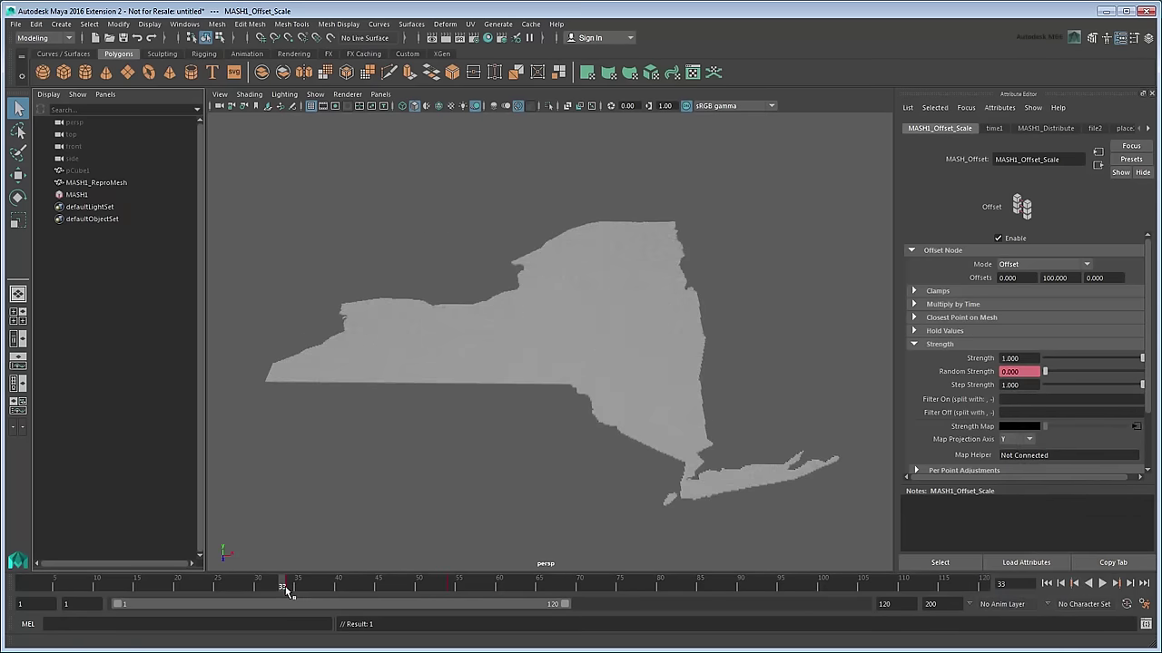
{"action": "left_click", "coordinate": [1102, 584]}
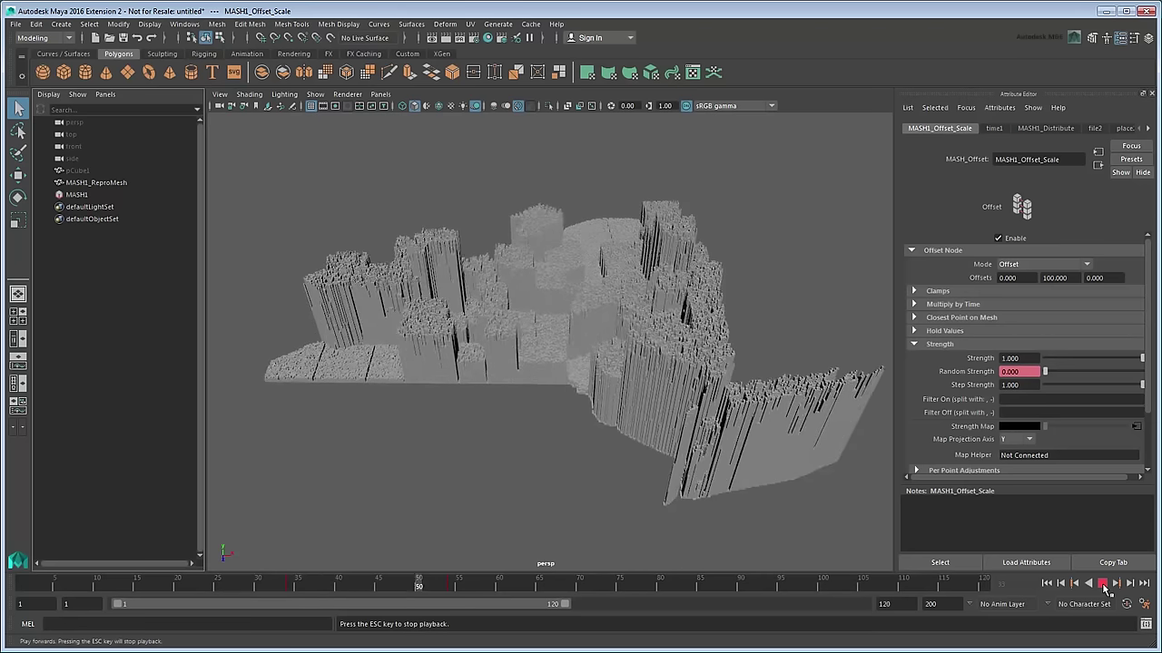
{"action": "left_click", "coordinate": [1102, 584]}
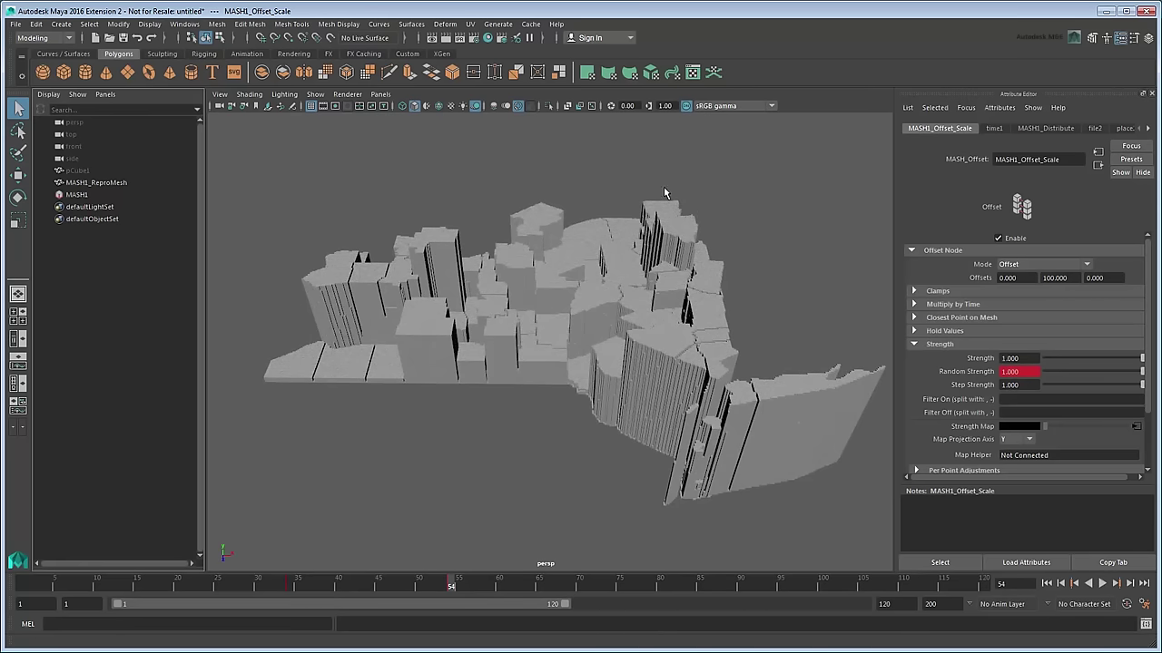
Set the renderer to Maya Hardware 2.0 and the output image format to PNG in the render settings
{"action": "left_click", "coordinate": [472, 39]}
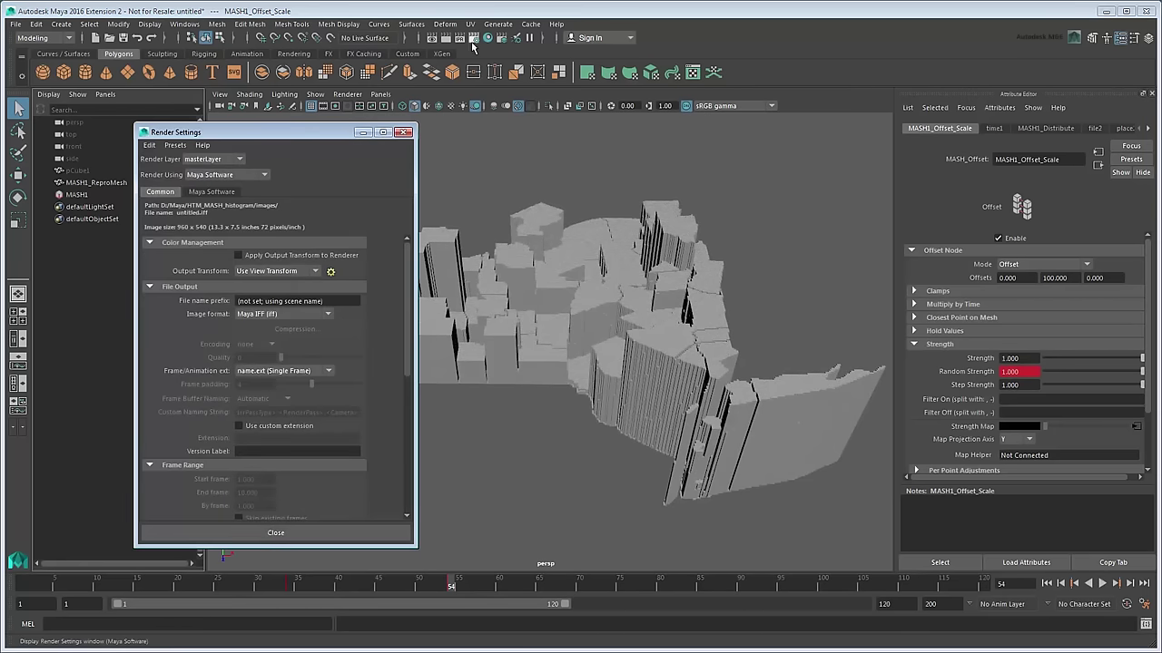
{"action": "left_click", "coordinate": [265, 175]}
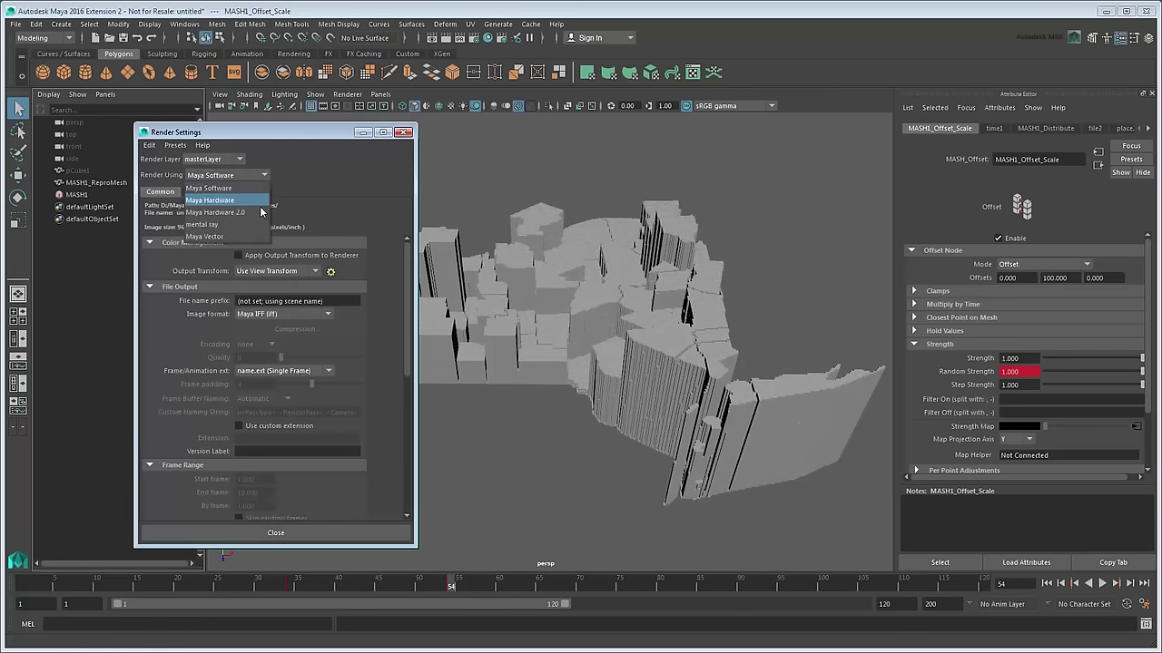
{"action": "left_click", "coordinate": [260, 212]}
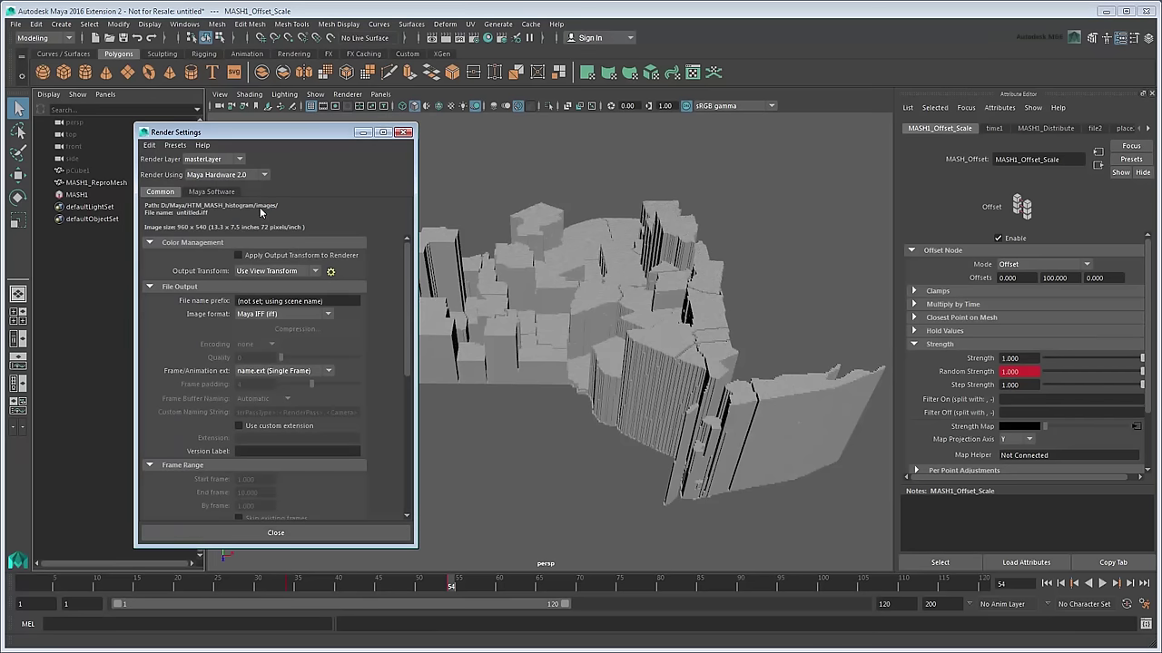
{"action": "left_click", "coordinate": [306, 315]}
{"action": "scroll", "coordinate": [329, 353], "scroll_direction": "down", "scroll_amount": 2}
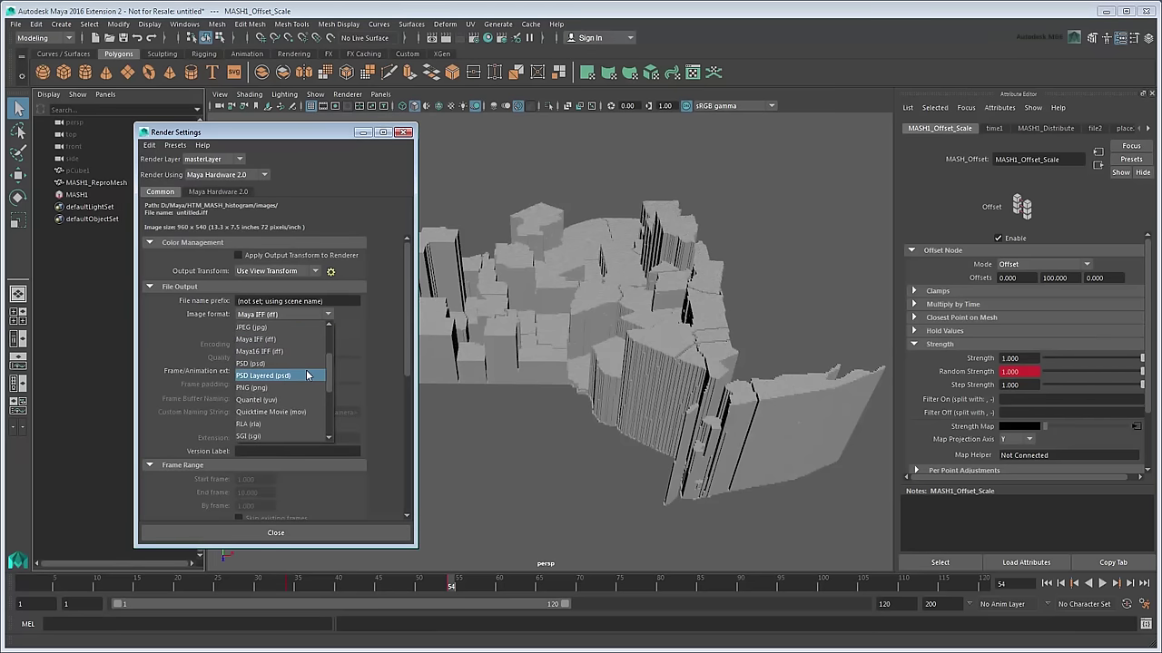
{"action": "left_click", "coordinate": [287, 386]}
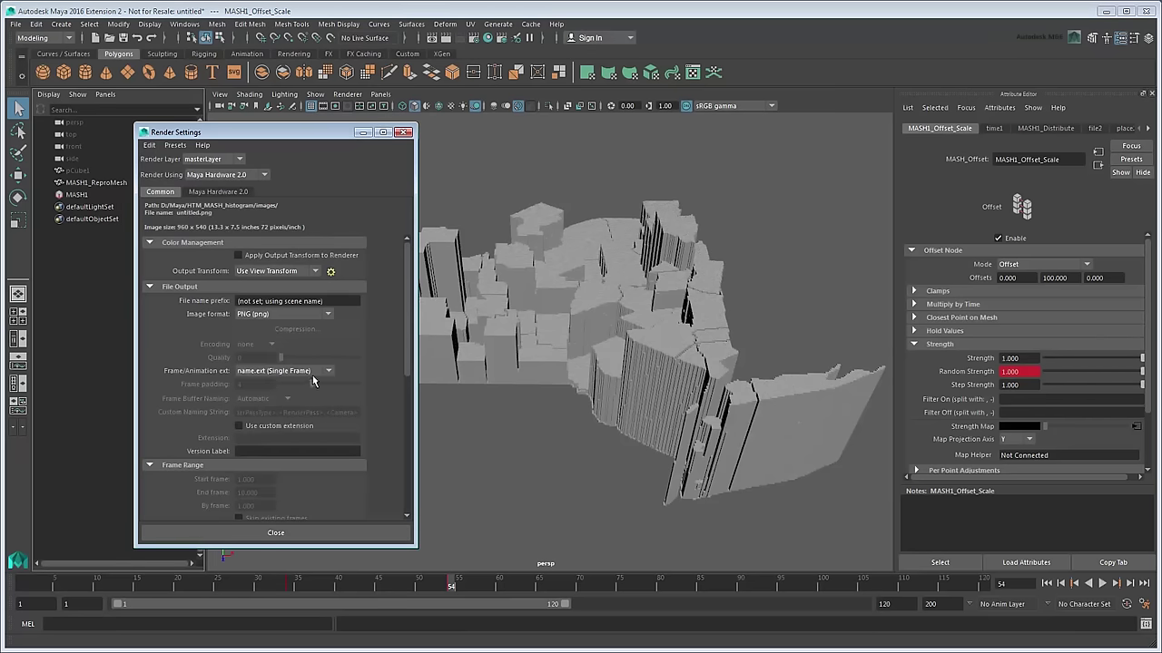
Set the frame naming to name.#.ext and the end frame to 60, and close the render settings
{"action": "left_click", "coordinate": [325, 373]}
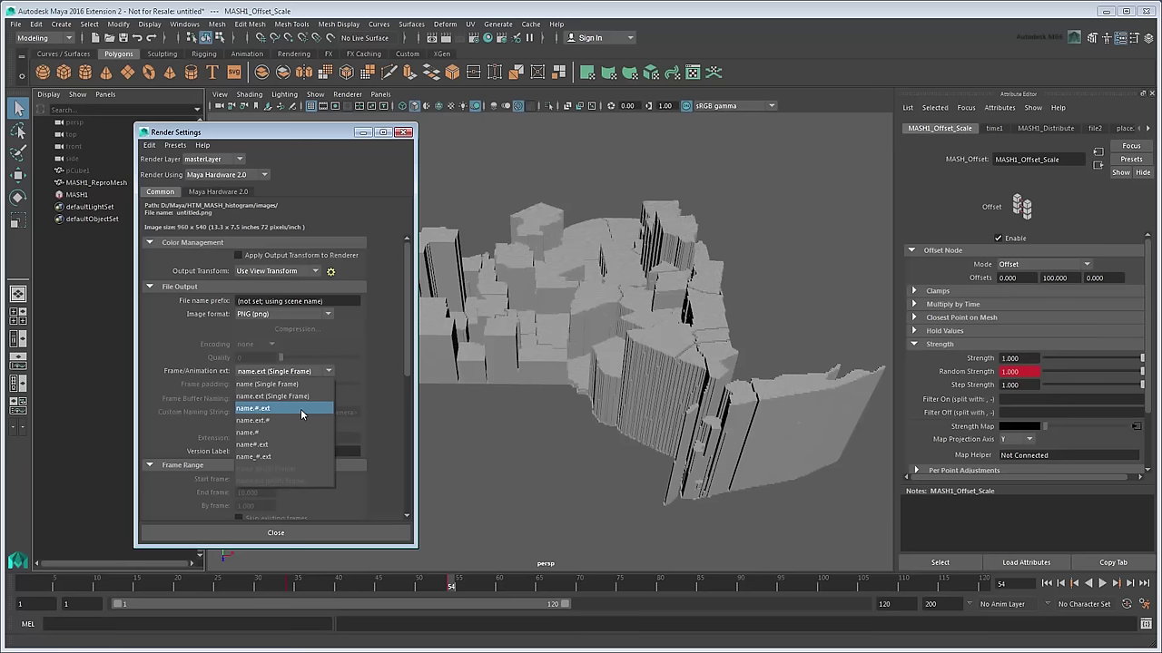
{"action": "left_click", "coordinate": [301, 408]}
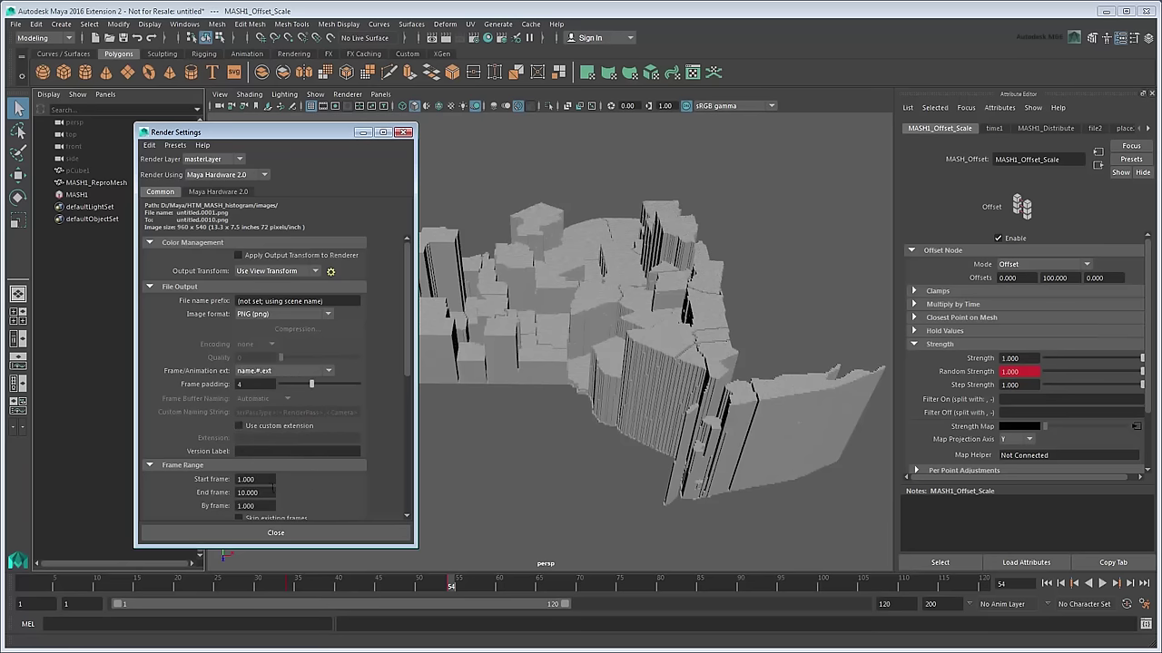
{"action": "left_click_drag", "start_coordinate": [269, 494], "coordinate": [174, 502]}
{"action": "left_click", "coordinate": [184, 531]}
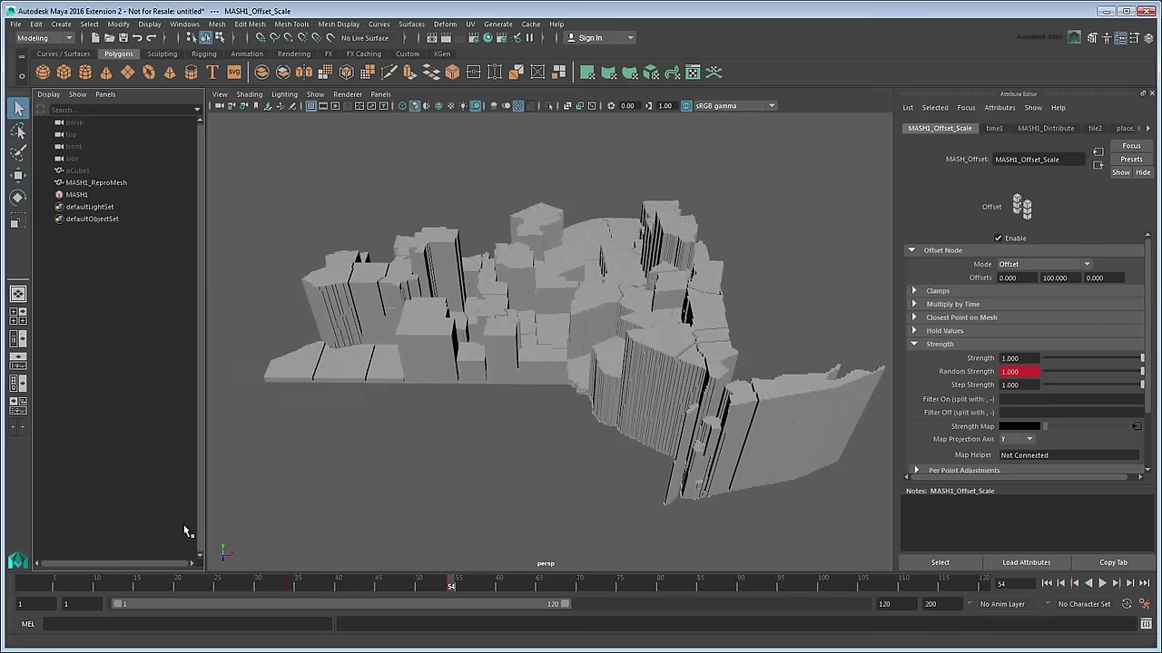
Batch render the animation, saving the scene as 01-NYC_histogram.ma
{"action": "left_click", "coordinate": [43, 37]}
{"action": "left_click", "coordinate": [64, 101]}
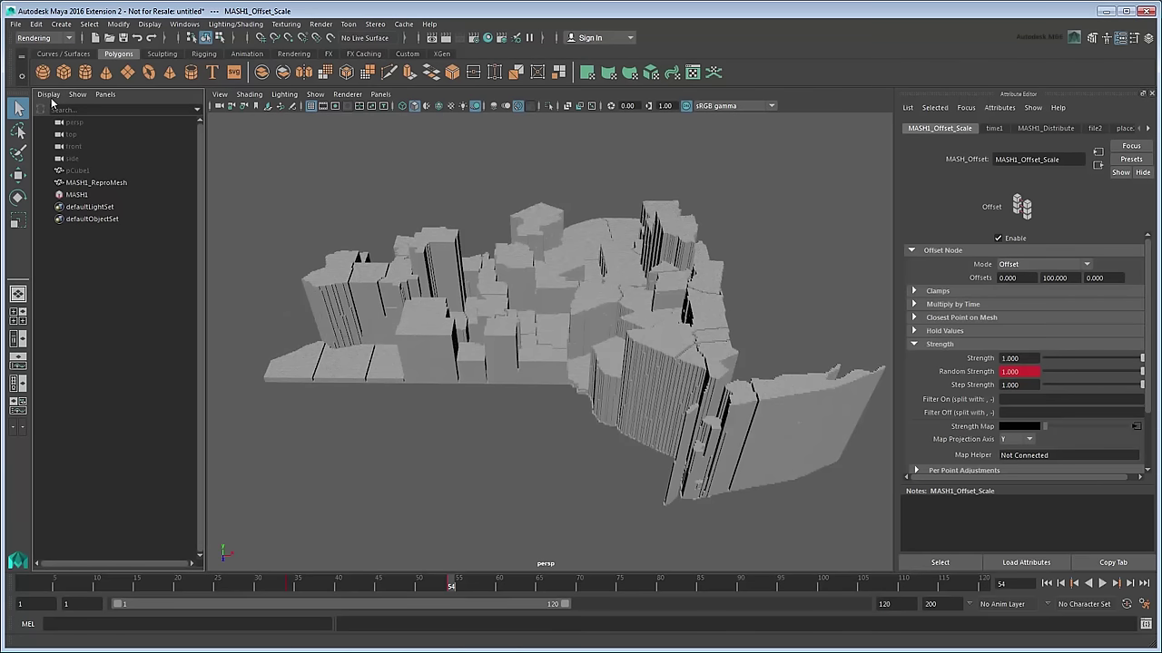
{"action": "left_click", "coordinate": [321, 24]}
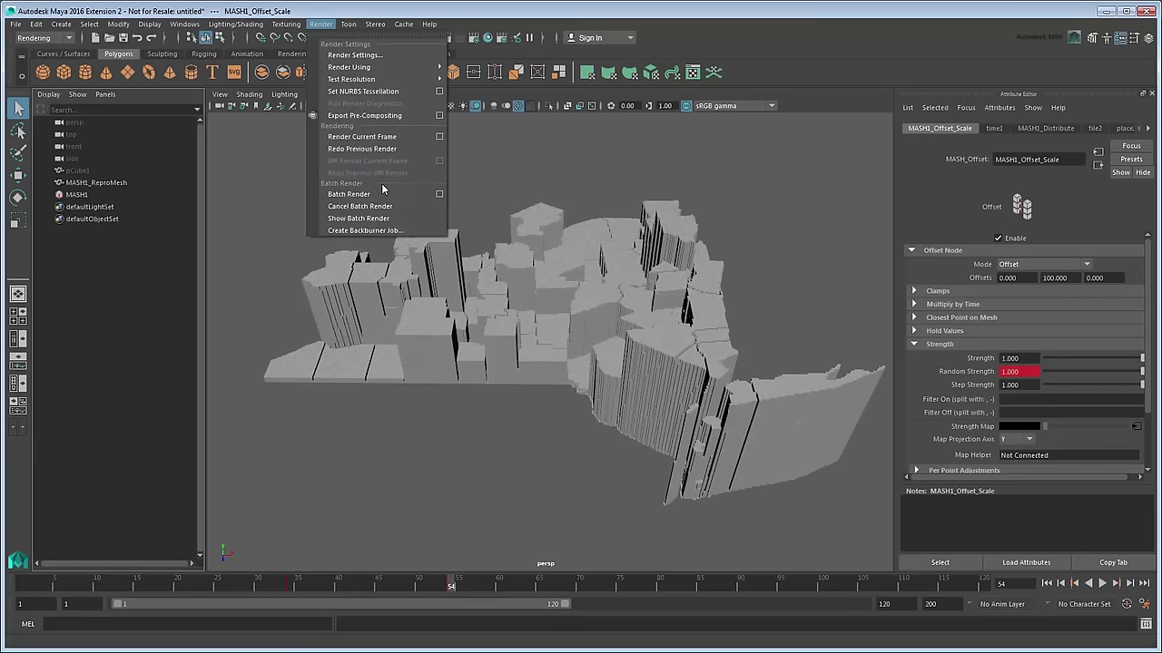
{"action": "left_click", "coordinate": [349, 194]}
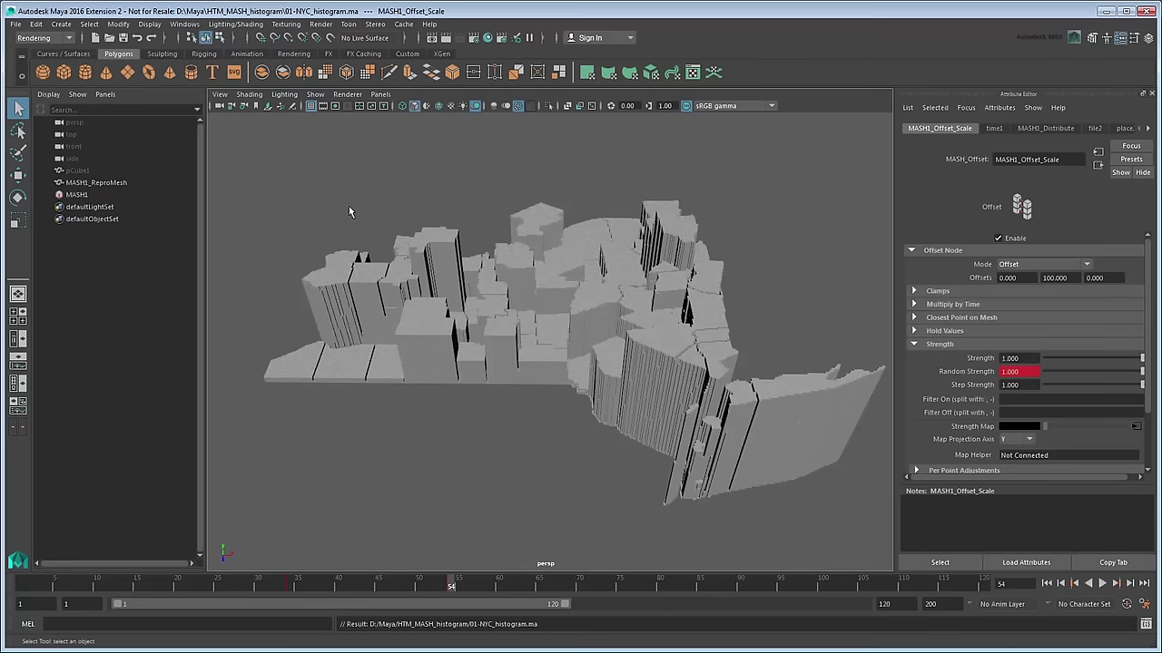
View the rendered untitled PNG image sequence in FCheck, stop its playback and close the viewer
{"action": "left_click", "coordinate": [15, 24]}
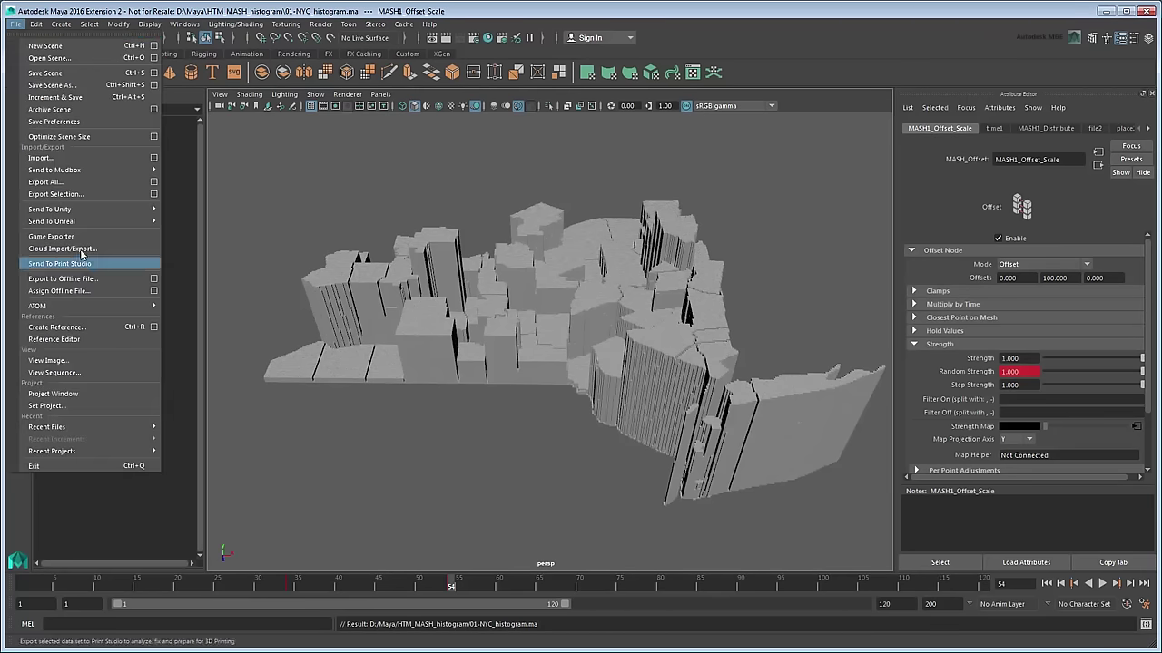
{"action": "left_click", "coordinate": [100, 373]}
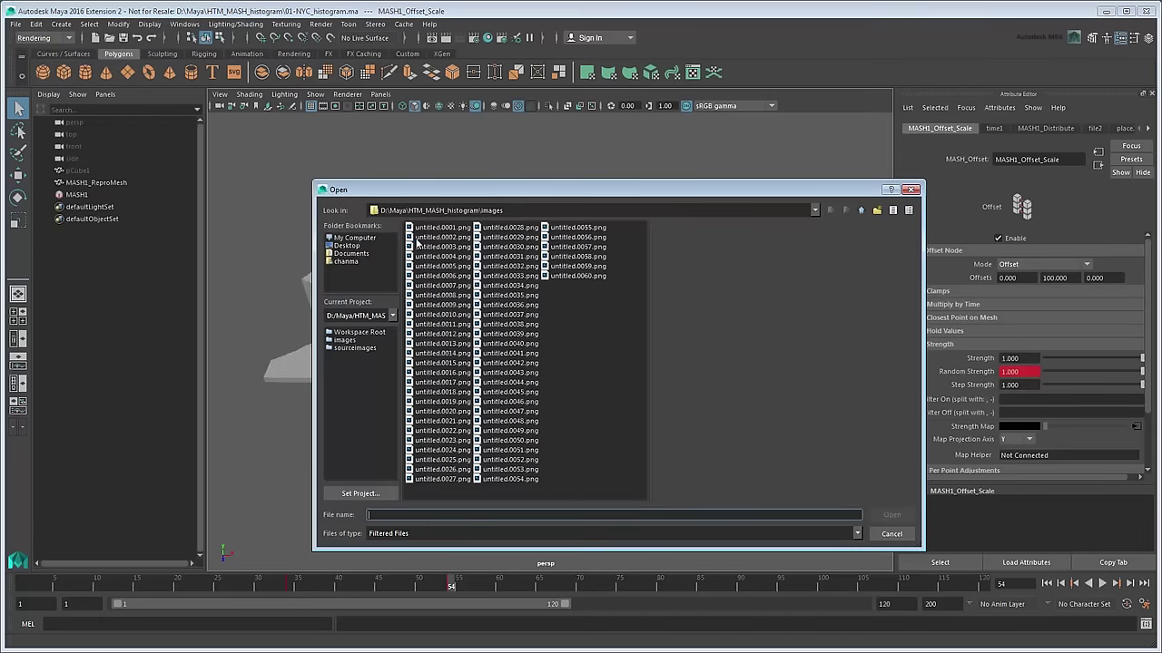
{"action": "left_click", "coordinate": [894, 516]}
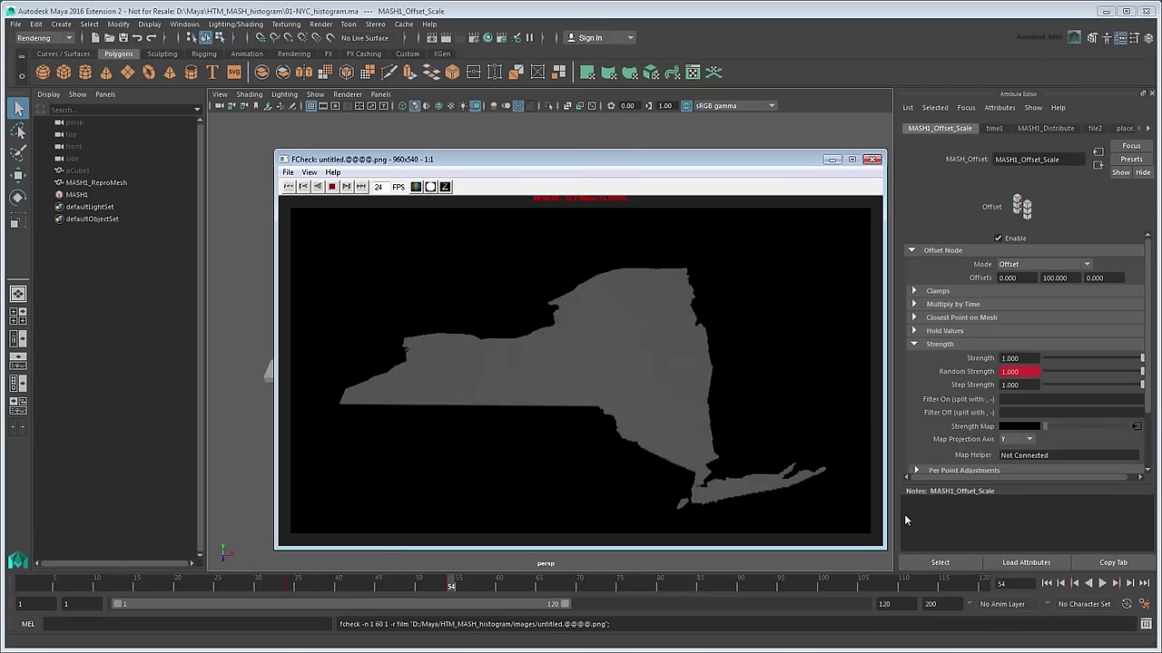
{"action": "left_click", "coordinate": [332, 186]}
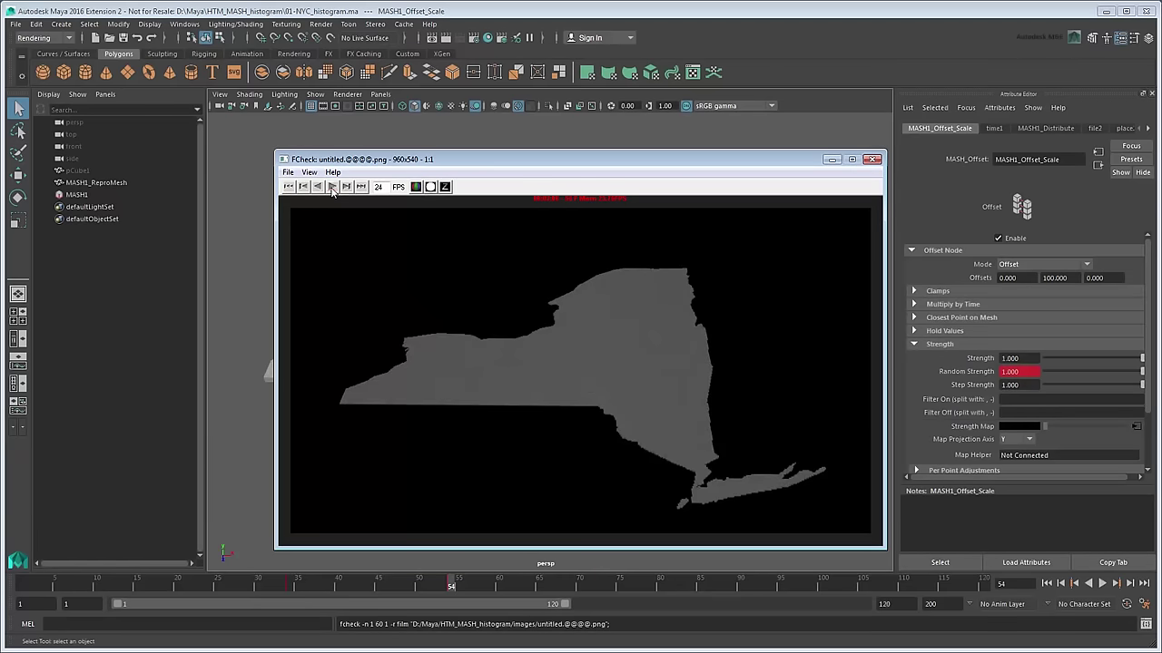
{"action": "left_click", "coordinate": [867, 162]}
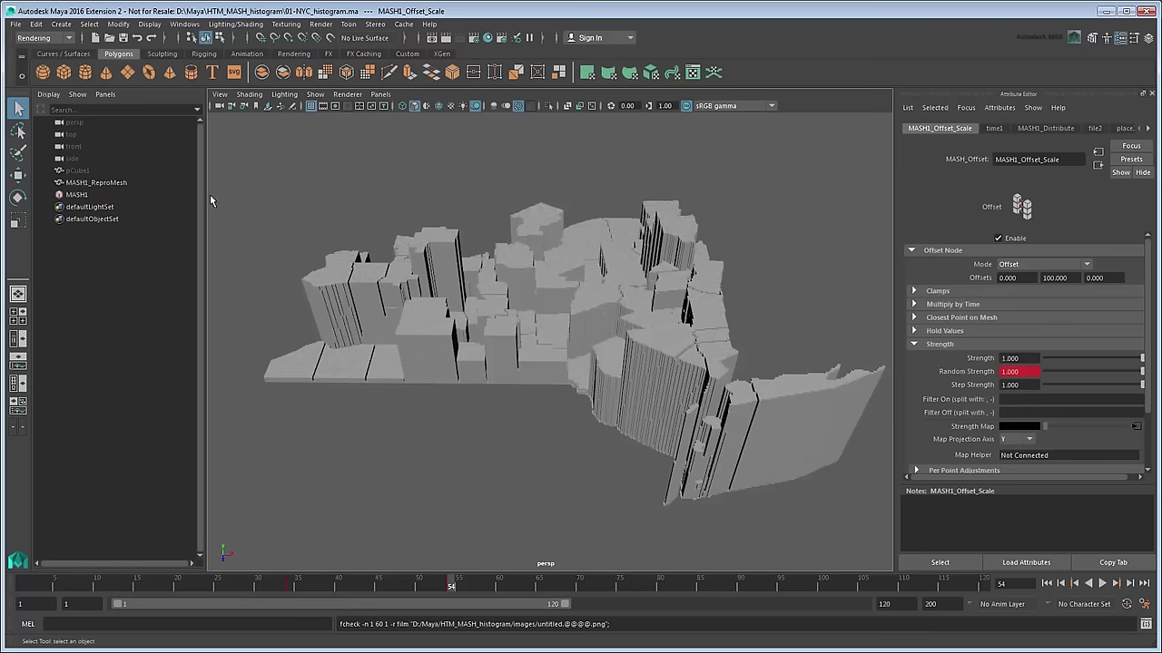
Add a Spring node to the MASH1 network and set its Damping to 0.35
{"action": "left_click", "coordinate": [77, 196]}
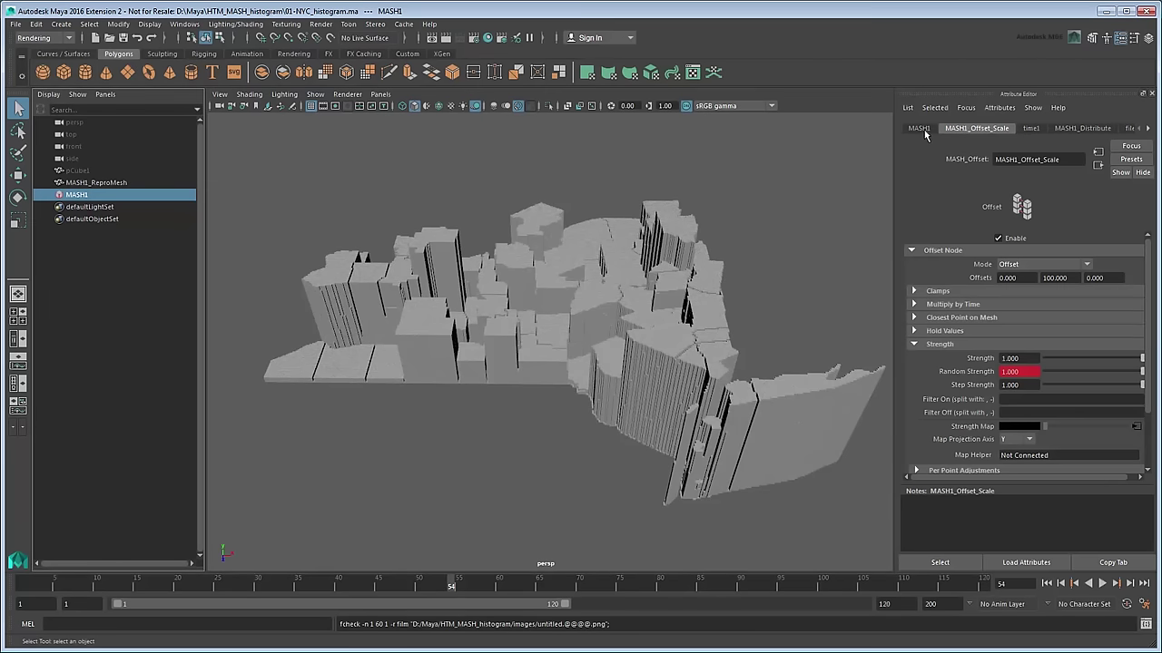
{"action": "left_click", "coordinate": [919, 128]}
{"action": "left_click", "coordinate": [1103, 385]}
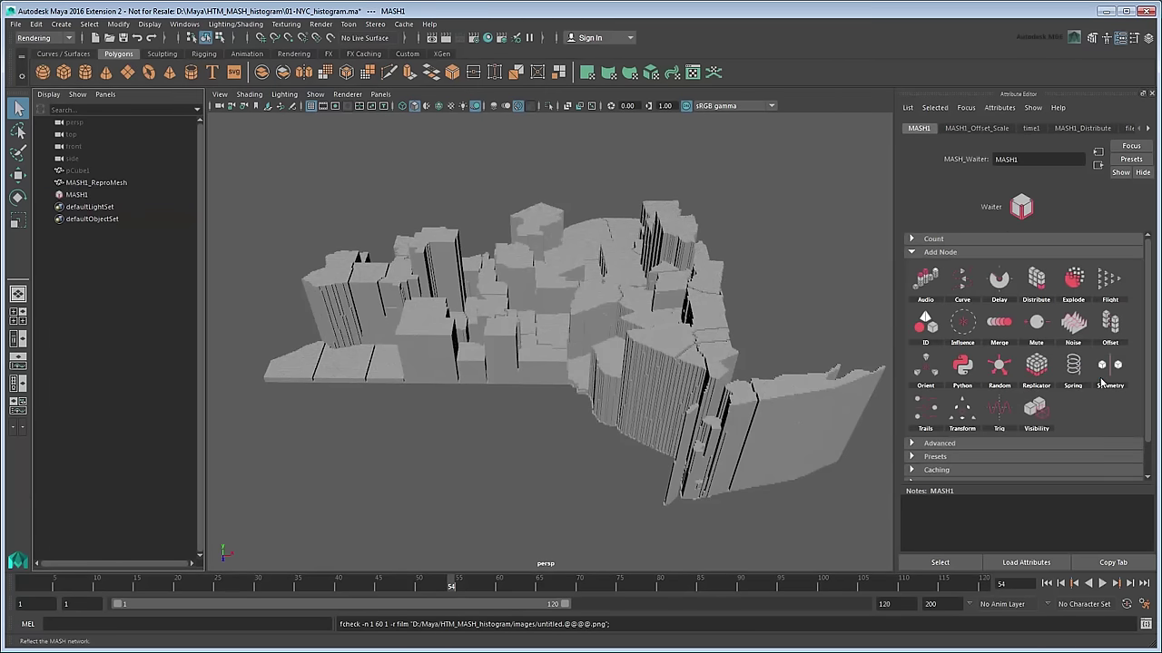
{"action": "left_click", "coordinate": [1033, 336]}
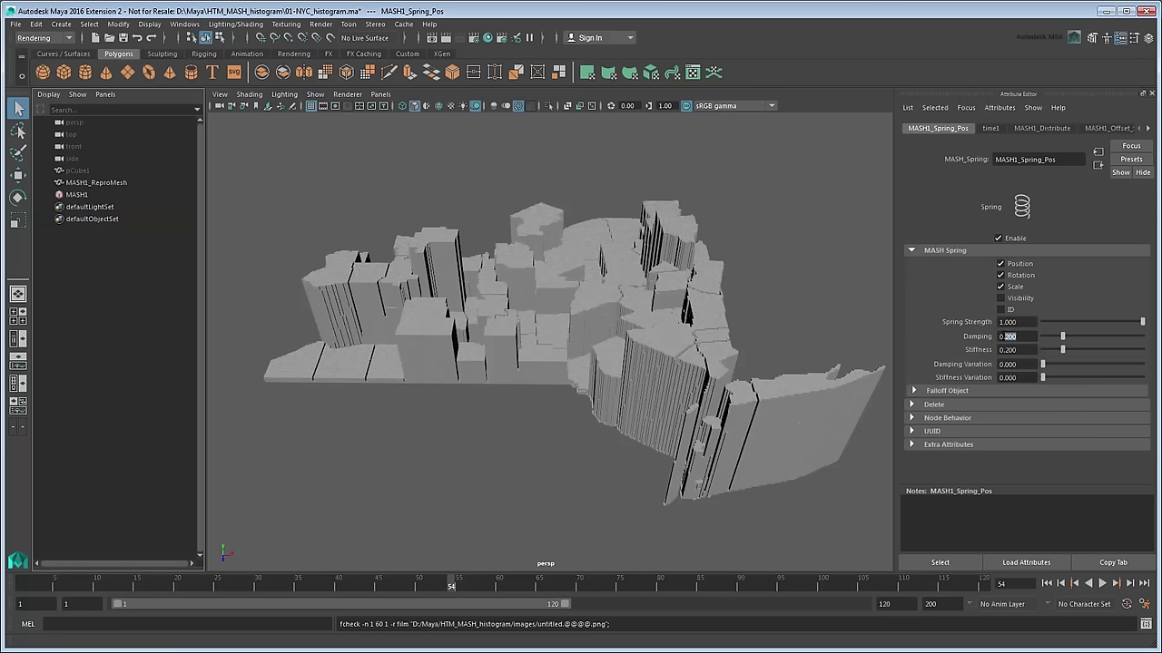
{"action": "type", "text": "0.35"}
{"action": "key", "text": "Return"}
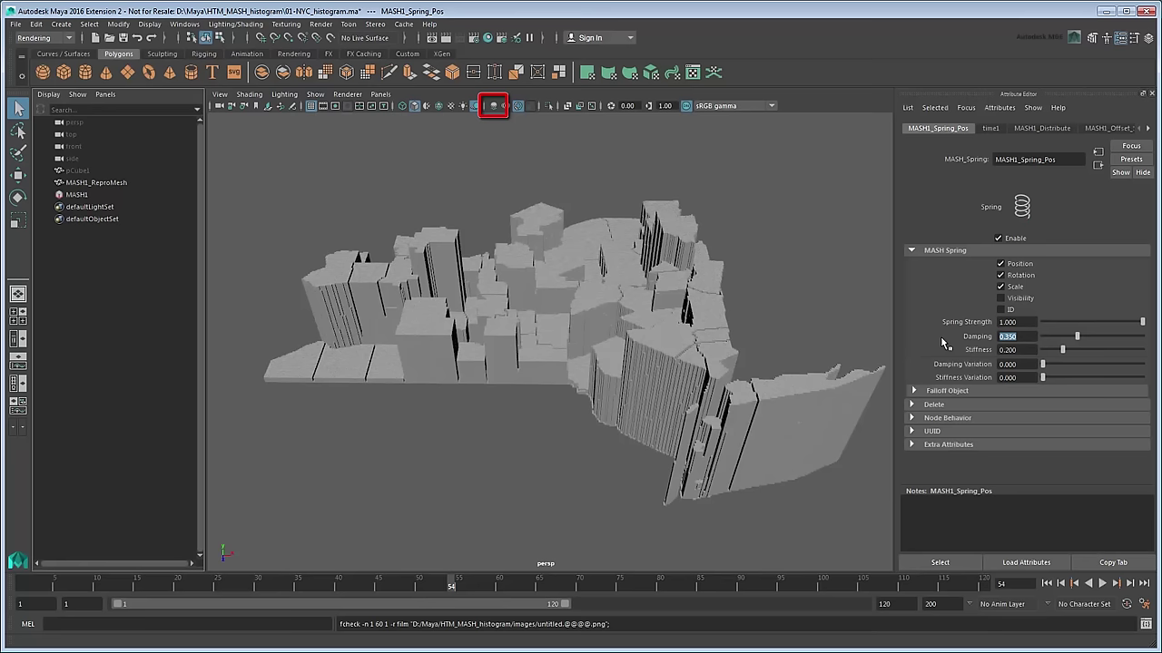
Turn on screen-space ambient occlusion in the perspective view
{"action": "left_click", "coordinate": [493, 106]}
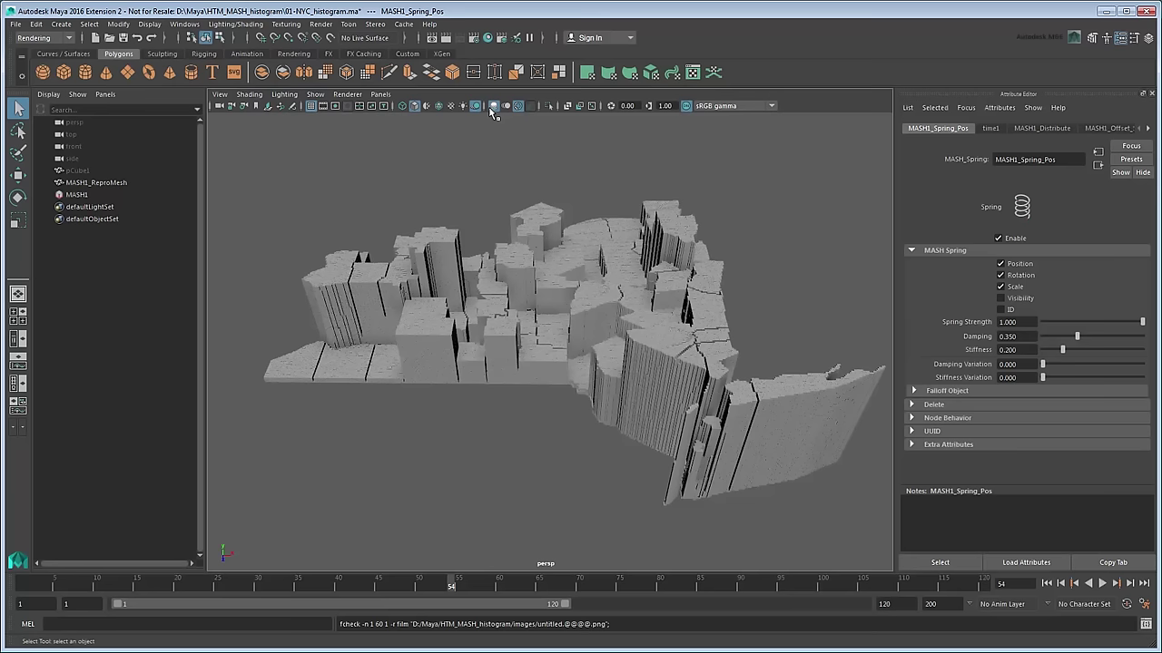
Enable Color Per Vertex in the output attributes of the MASH1_Repro node
{"action": "left_click", "coordinate": [1149, 132]}
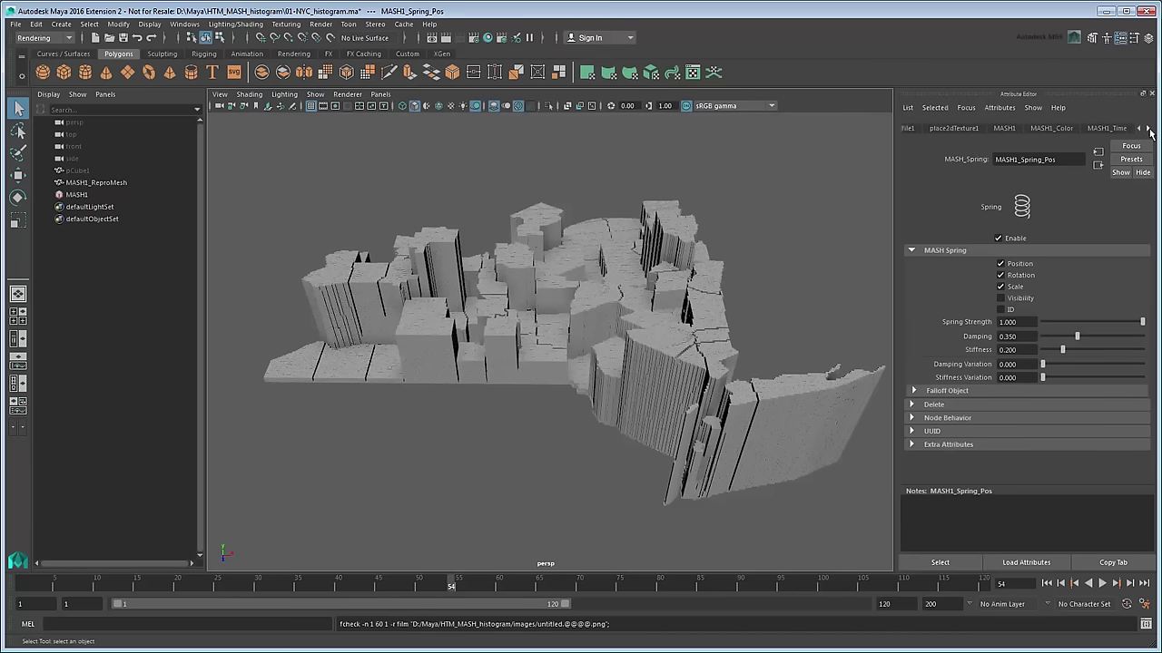
{"action": "left_click", "coordinate": [1122, 131]}
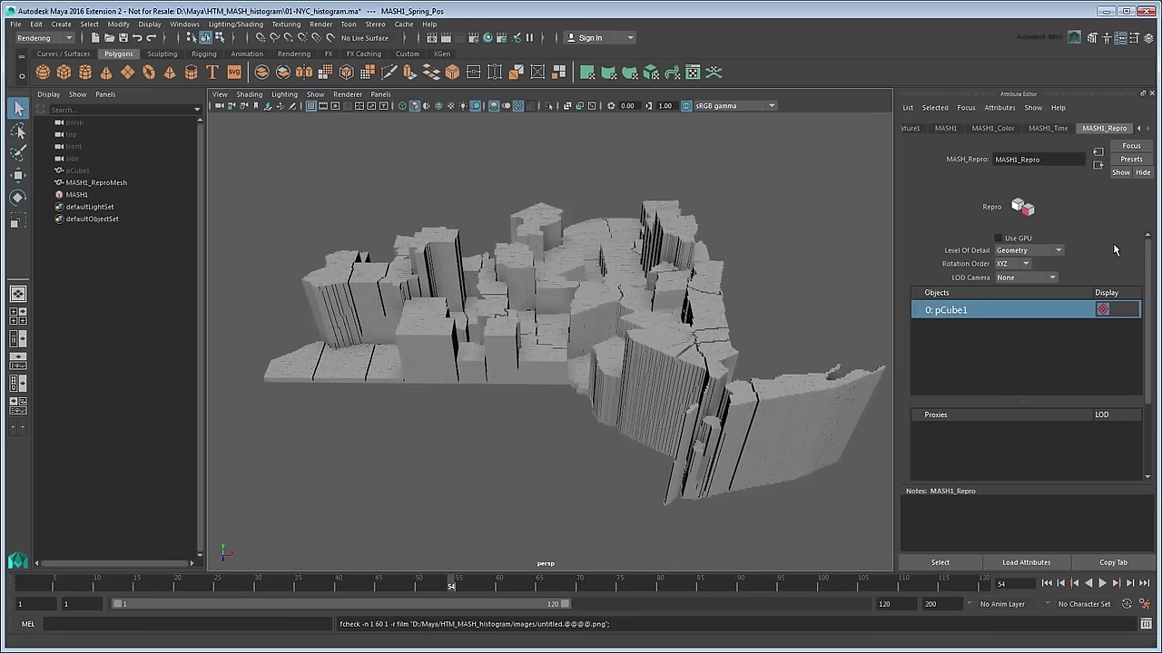
{"action": "scroll", "coordinate": [1151, 416], "scroll_direction": "down", "scroll_amount": 3}
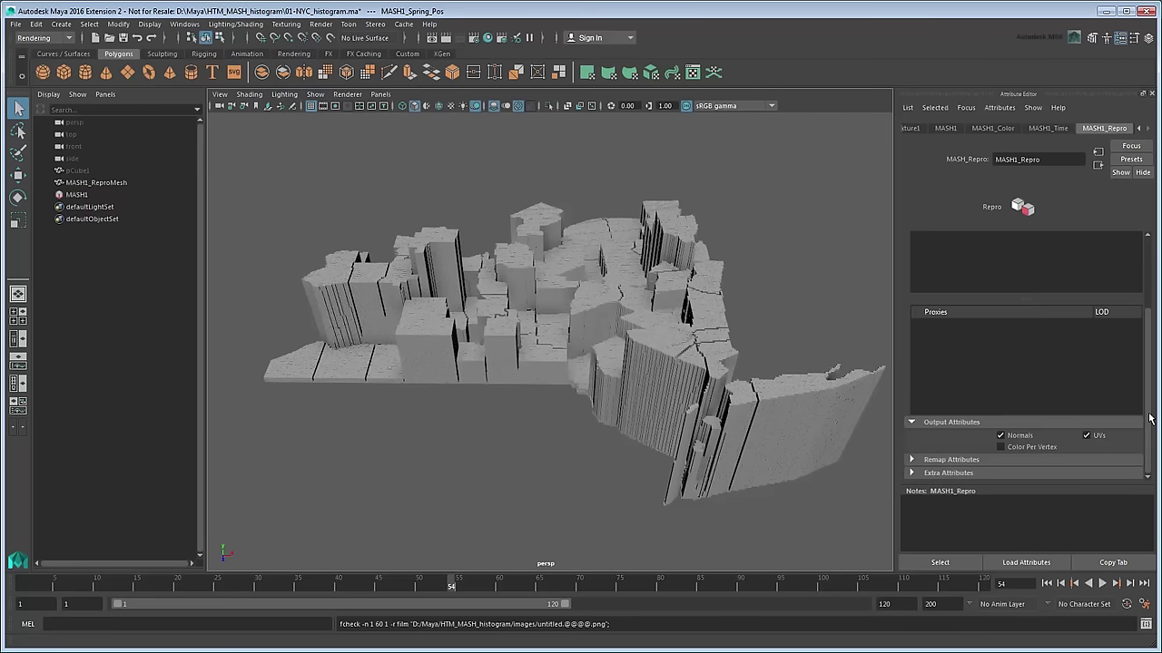
{"action": "left_click", "coordinate": [1048, 447]}
Toggle the Display Colors attribute on the MASH1_ReproMesh and deselect the mesh
{"action": "left_click", "coordinate": [560, 306]}
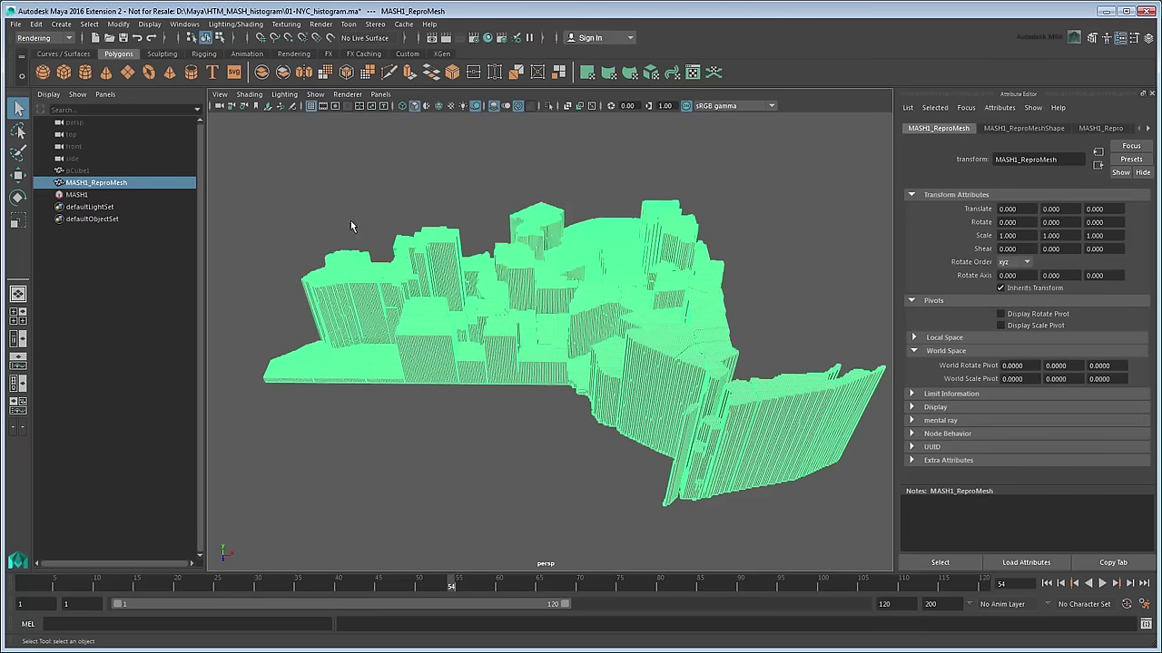
{"action": "left_click", "coordinate": [43, 38]}
{"action": "left_click", "coordinate": [44, 56]}
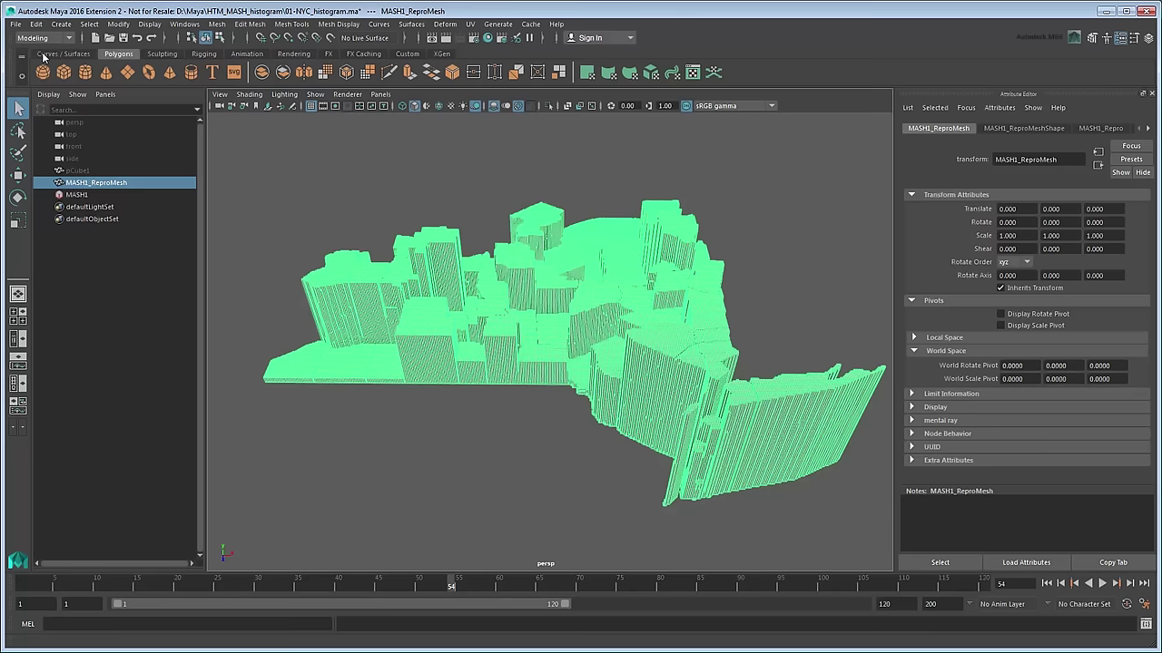
{"action": "left_click", "coordinate": [337, 24]}
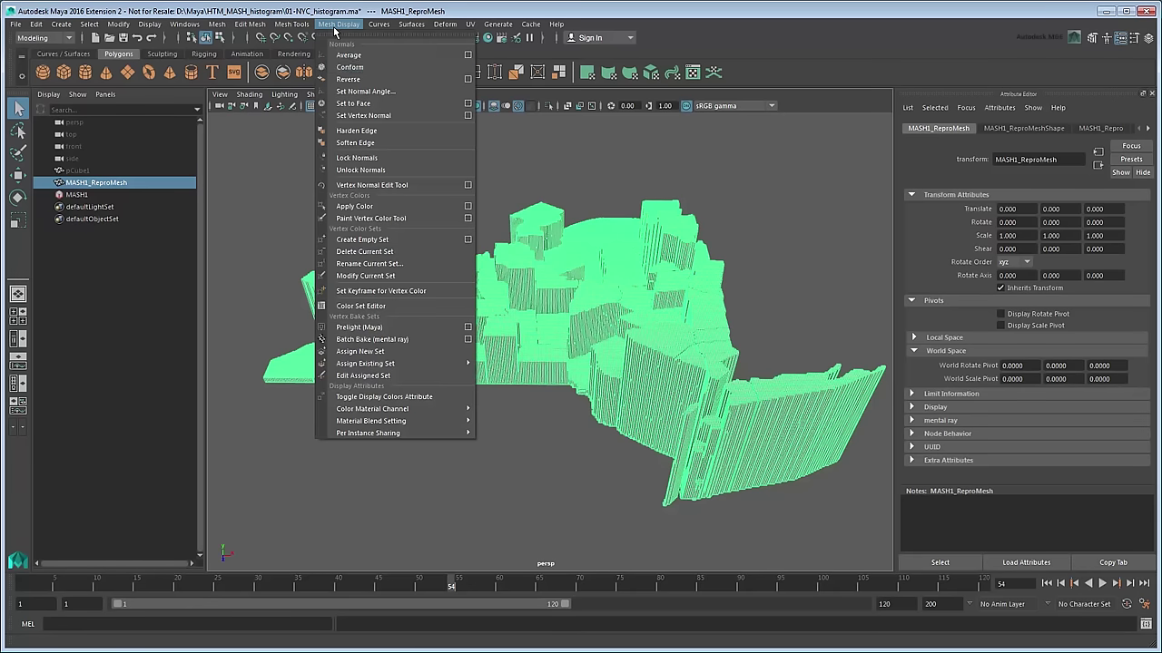
{"action": "left_click", "coordinate": [459, 399]}
{"action": "left_click", "coordinate": [458, 399]}
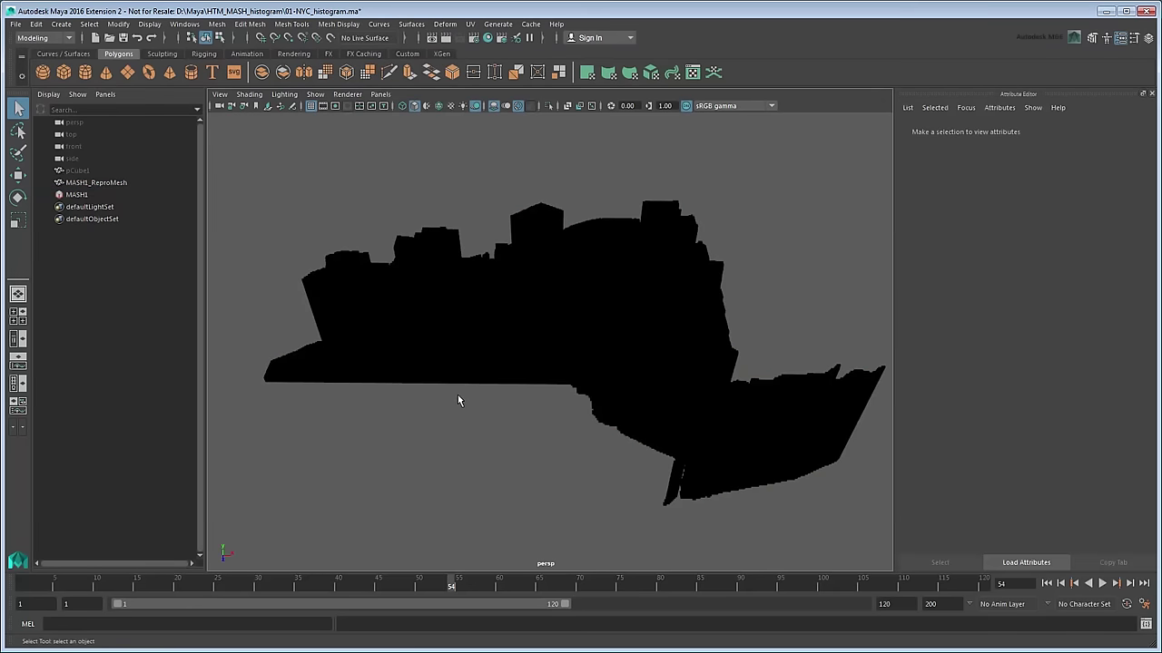
Enable the MASH1_Color node of the MASH1 network
{"action": "left_click", "coordinate": [104, 196]}
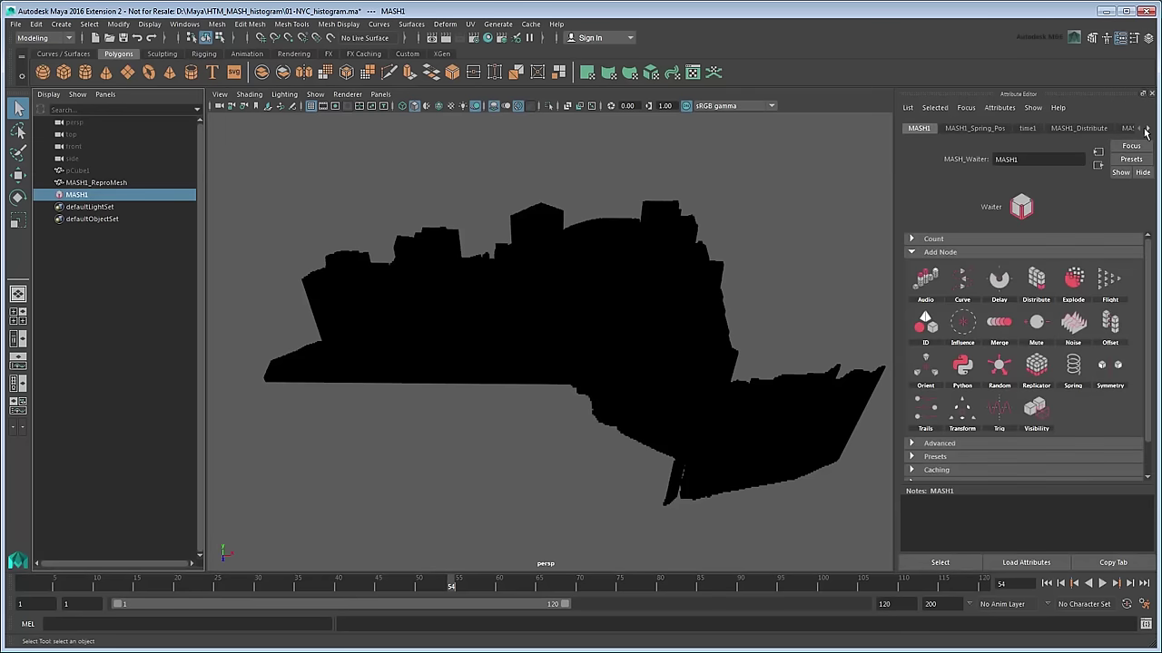
{"action": "left_click", "coordinate": [1146, 133]}
{"action": "left_click", "coordinate": [1145, 132]}
{"action": "left_click", "coordinate": [1145, 133]}
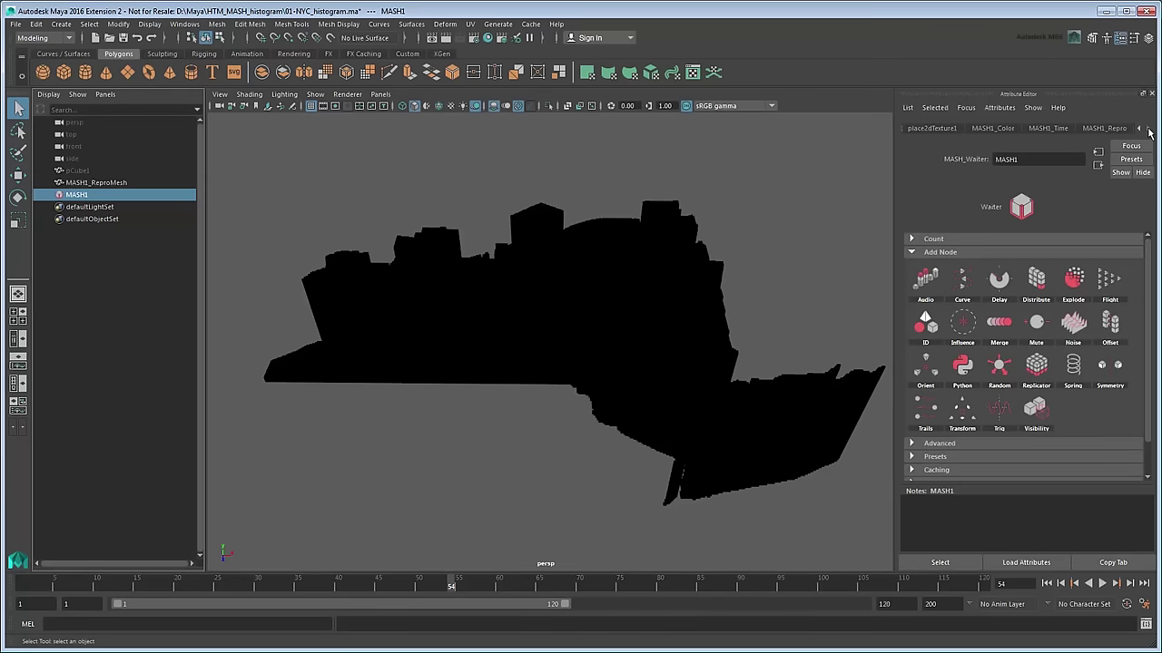
{"action": "left_click", "coordinate": [1003, 130]}
{"action": "left_click", "coordinate": [1018, 239]}
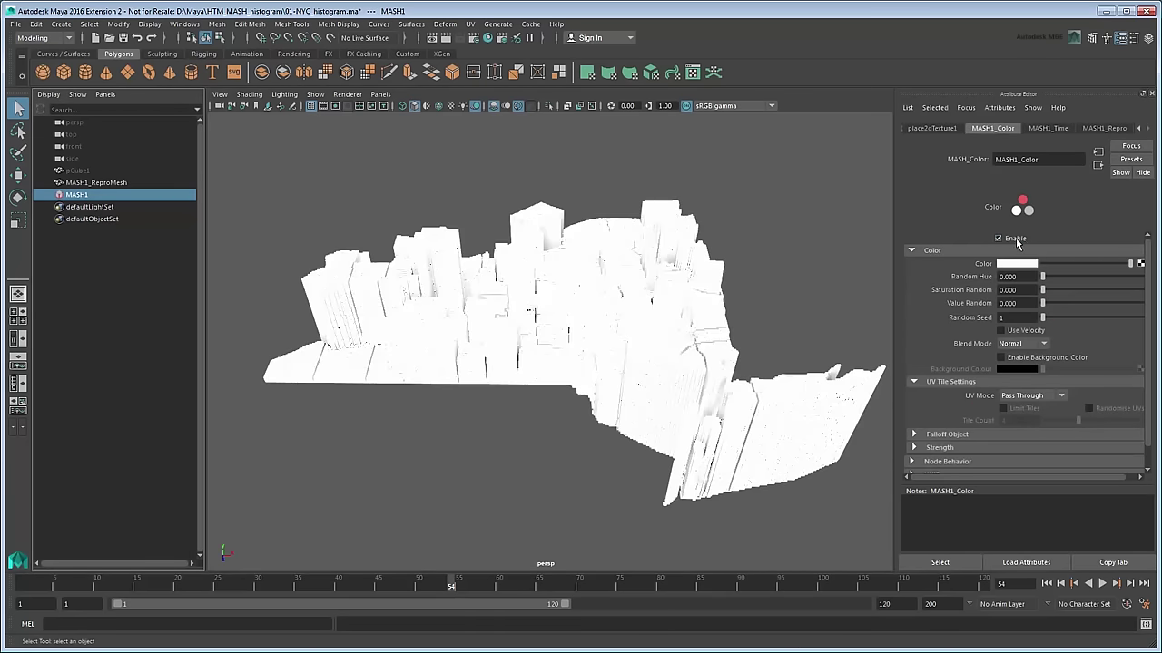
Set the MASH1_Color node's color to a muted yellow with hue 60, saturation 0.882 and value 0.440, and save the scene
{"action": "left_click", "coordinate": [1018, 263]}
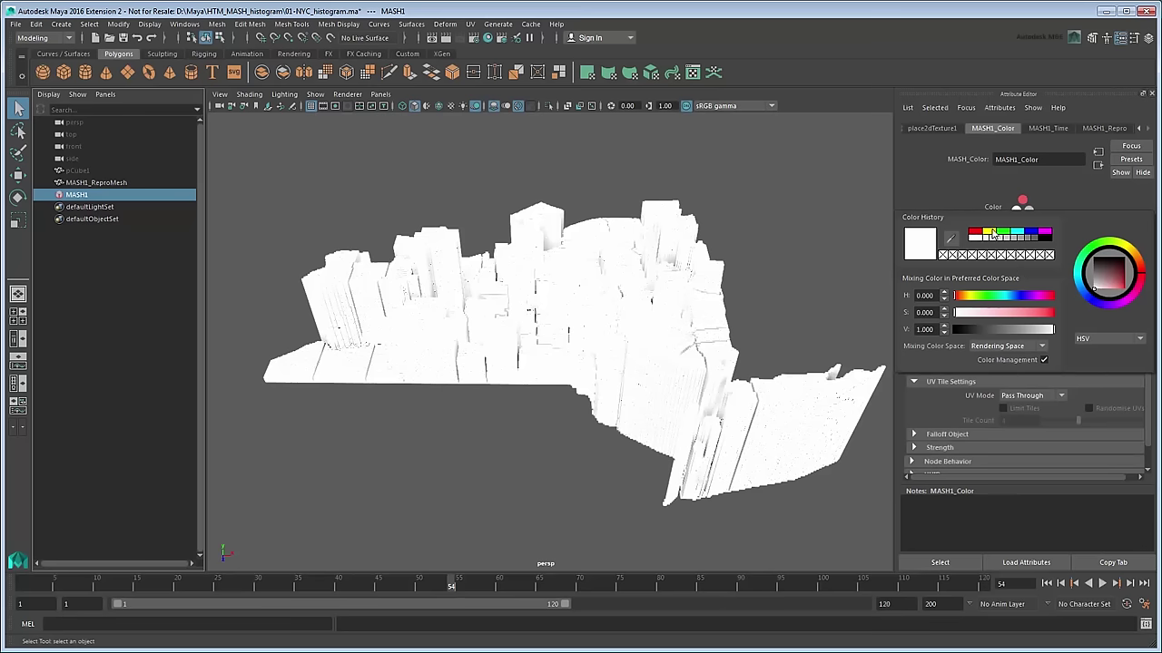
{"action": "left_click", "coordinate": [991, 231]}
{"action": "left_click_drag", "start_coordinate": [1123, 285], "coordinate": [1111, 321]}
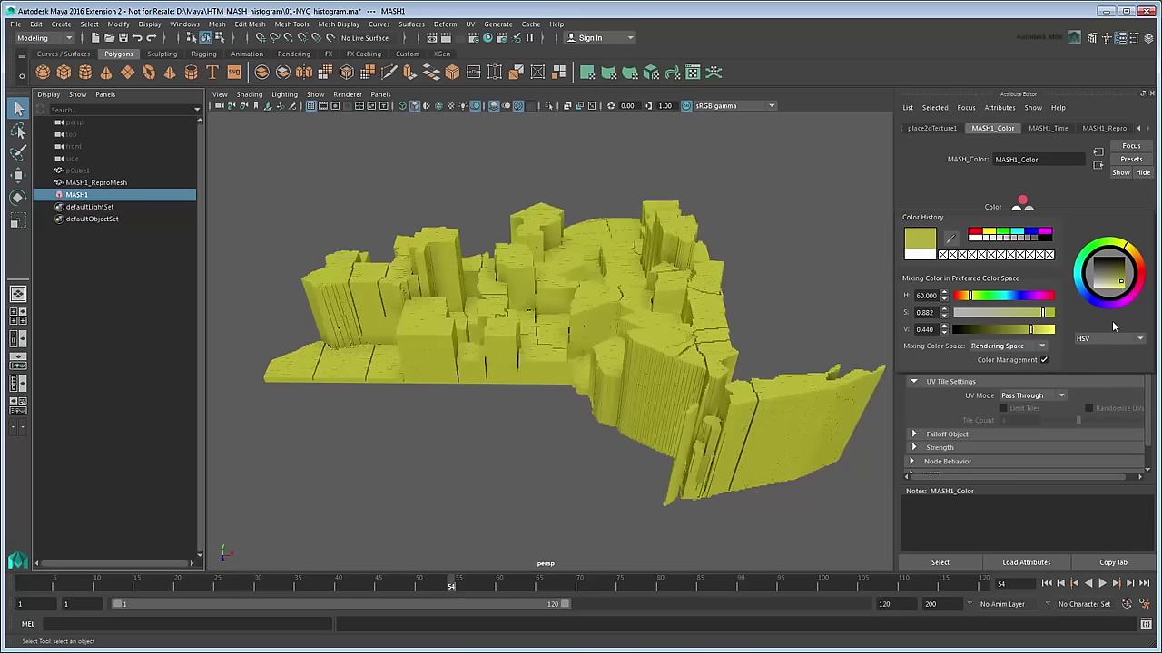
{"action": "key", "text": "ctrl+s"}
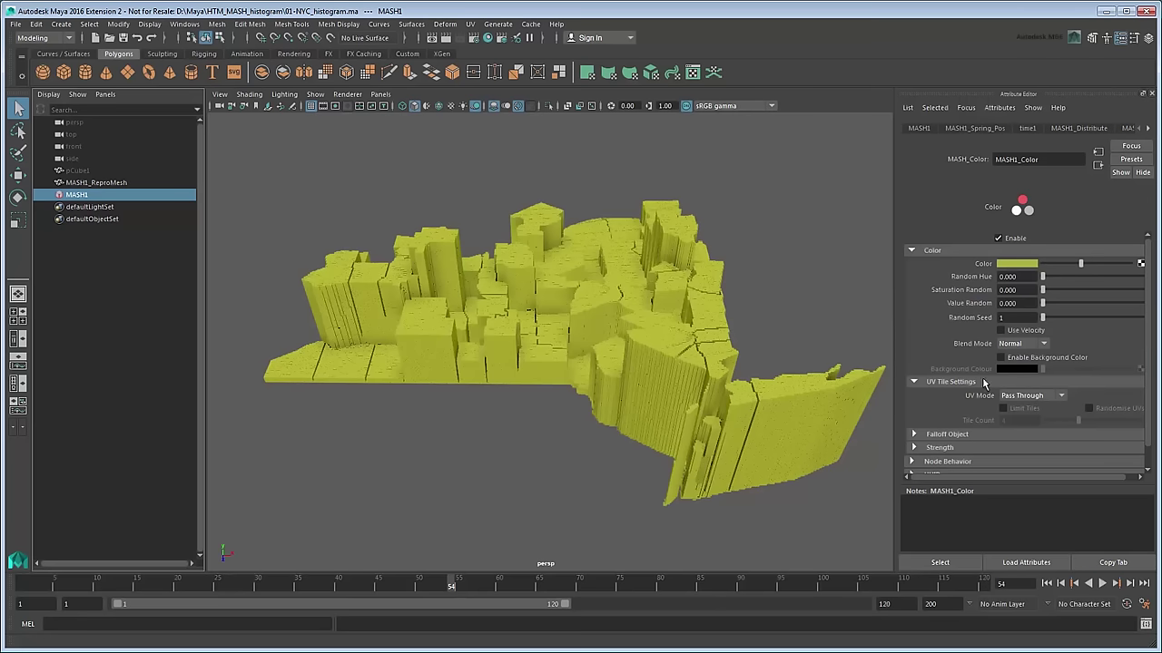
Create an ambient light and display the perspective view with all scene lights
{"action": "left_click", "coordinate": [62, 25]}
{"action": "mouse_move", "coordinate": [100, 91]}
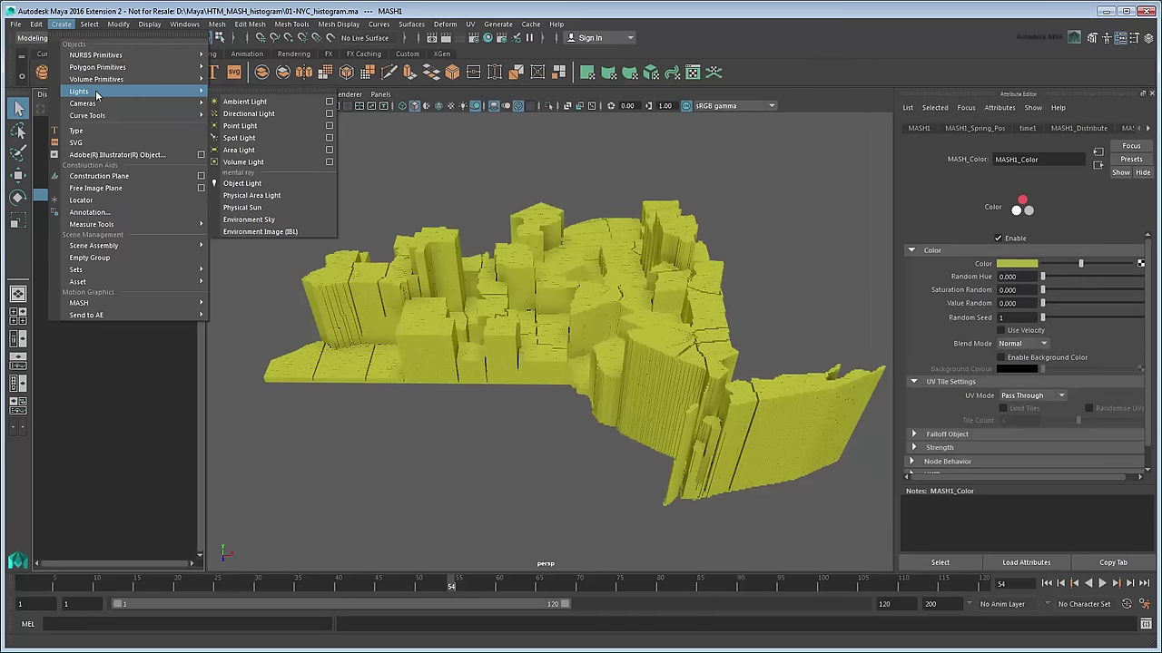
{"action": "left_click", "coordinate": [241, 102]}
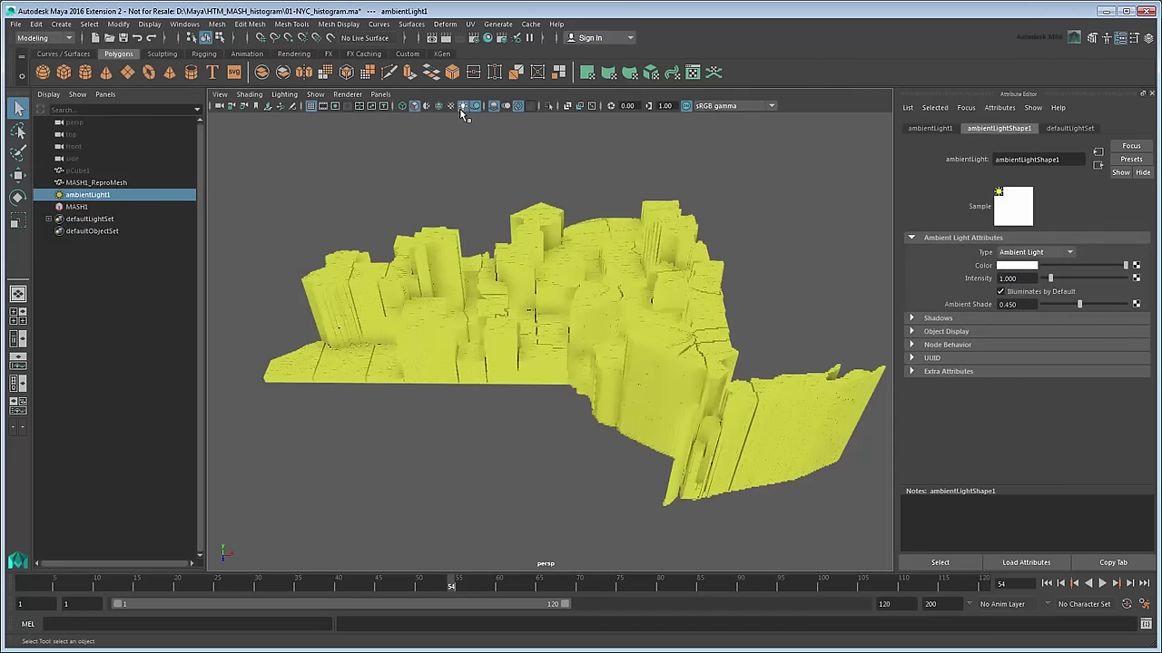
Create a directional light, raise it about 143.7 cm above the origin and scale it up to about 29.9
{"action": "left_click", "coordinate": [61, 23]}
{"action": "mouse_move", "coordinate": [101, 88]}
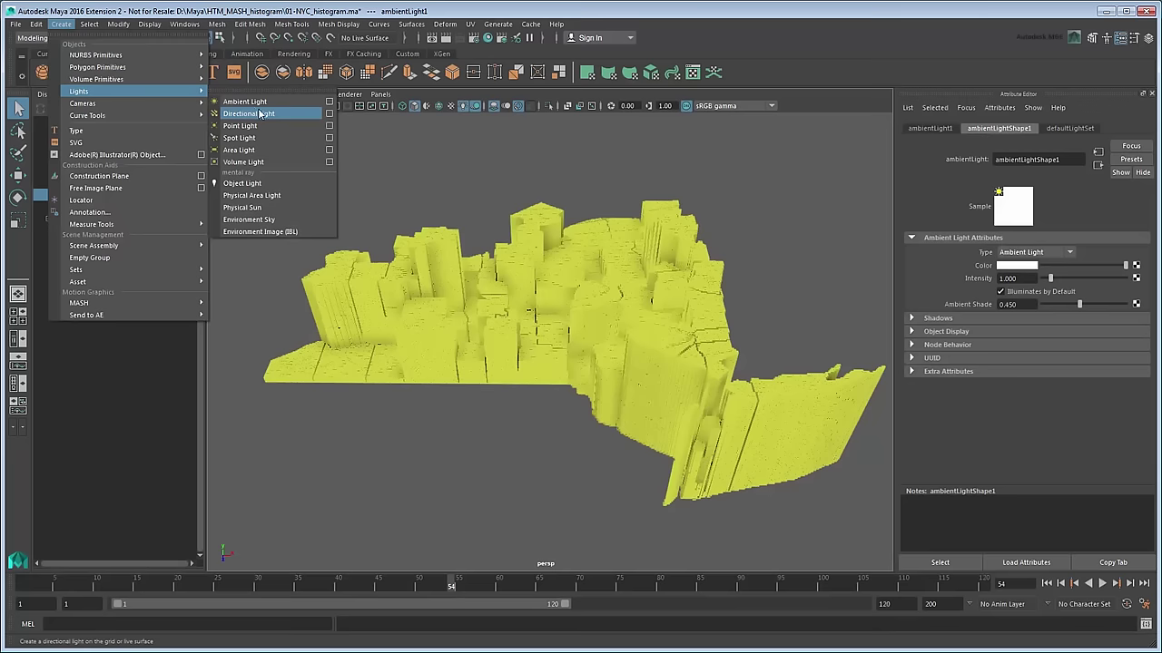
{"action": "left_click", "coordinate": [277, 115]}
{"action": "left_click", "coordinate": [17, 174]}
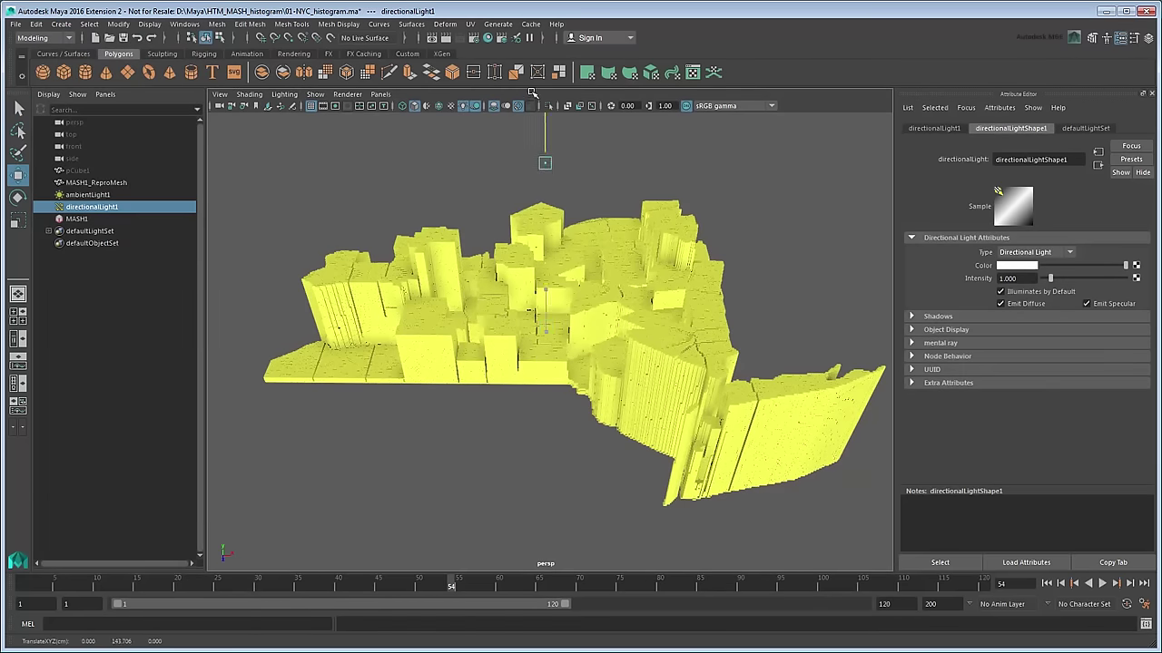
{"action": "key", "text": "r"}
{"action": "key", "text": "w"}
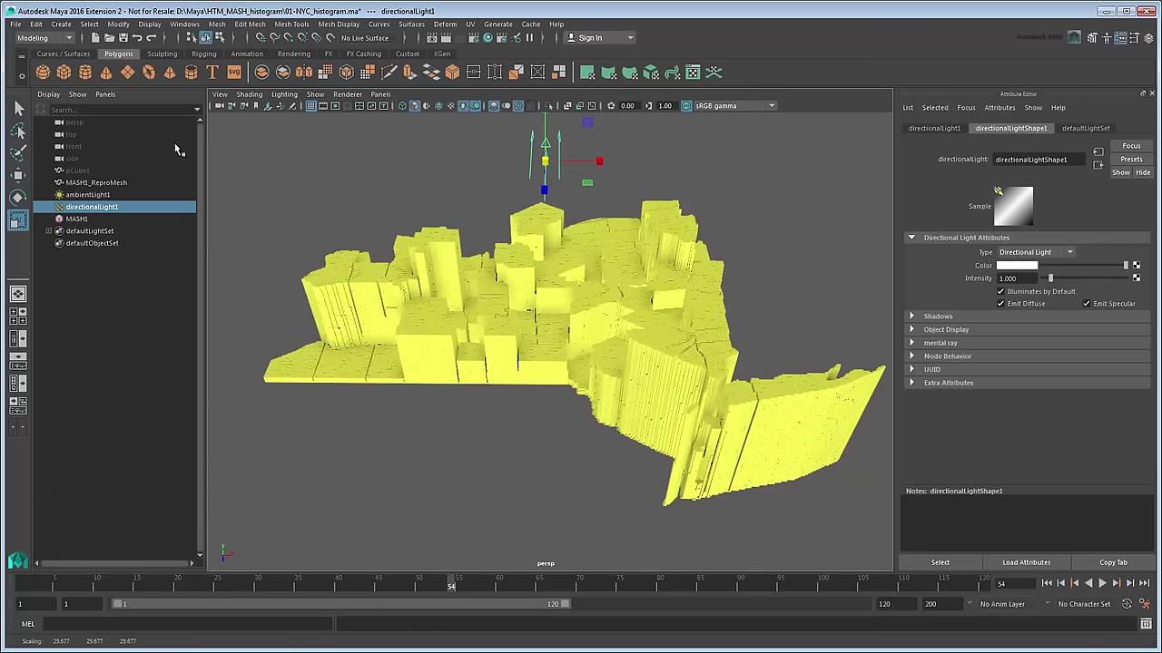
Rotate the directional light to about 148.9, -70.2, -173.9 degrees so it shines diagonally across the map, and deselect it
{"action": "key", "text": "e"}
{"action": "left_click_drag", "start_coordinate": [582, 186], "coordinate": [525, 180]}
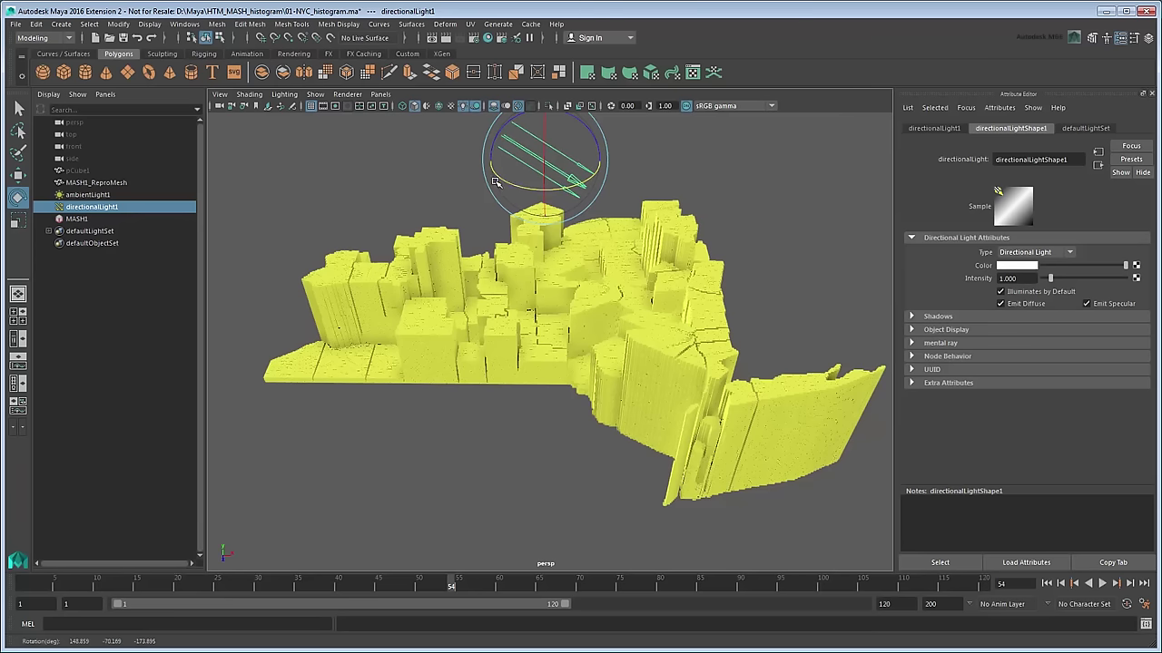
{"action": "left_click", "coordinate": [453, 175]}
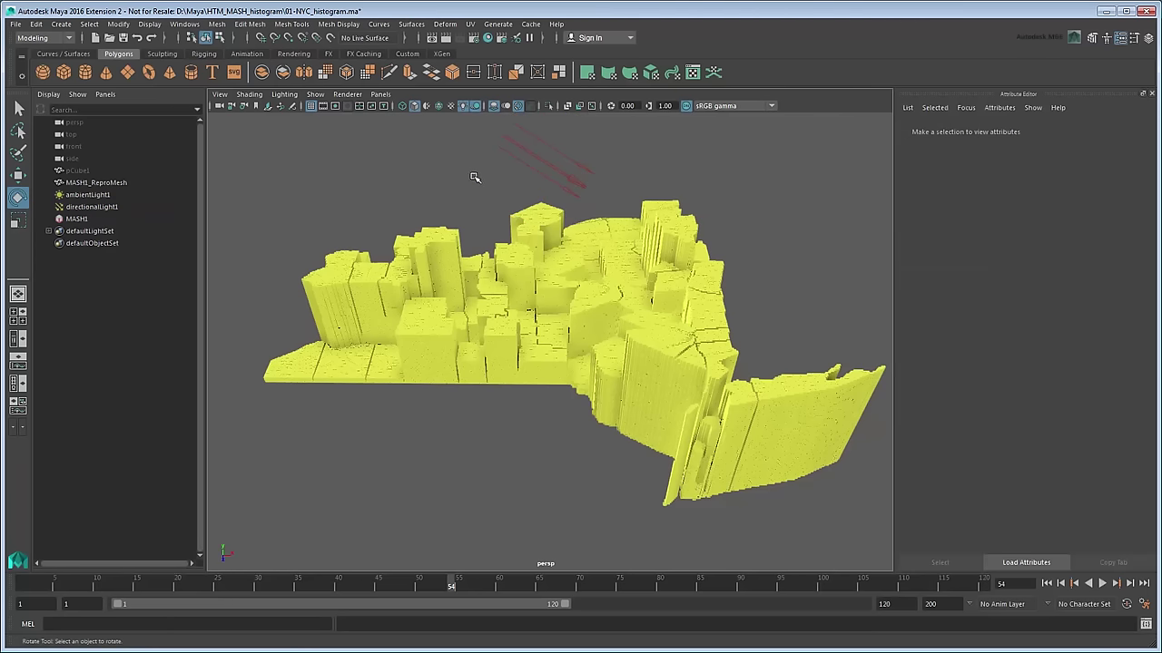
{"action": "key", "text": "q"}
Set the end frame in the render settings to 80
{"action": "left_click", "coordinate": [473, 38]}
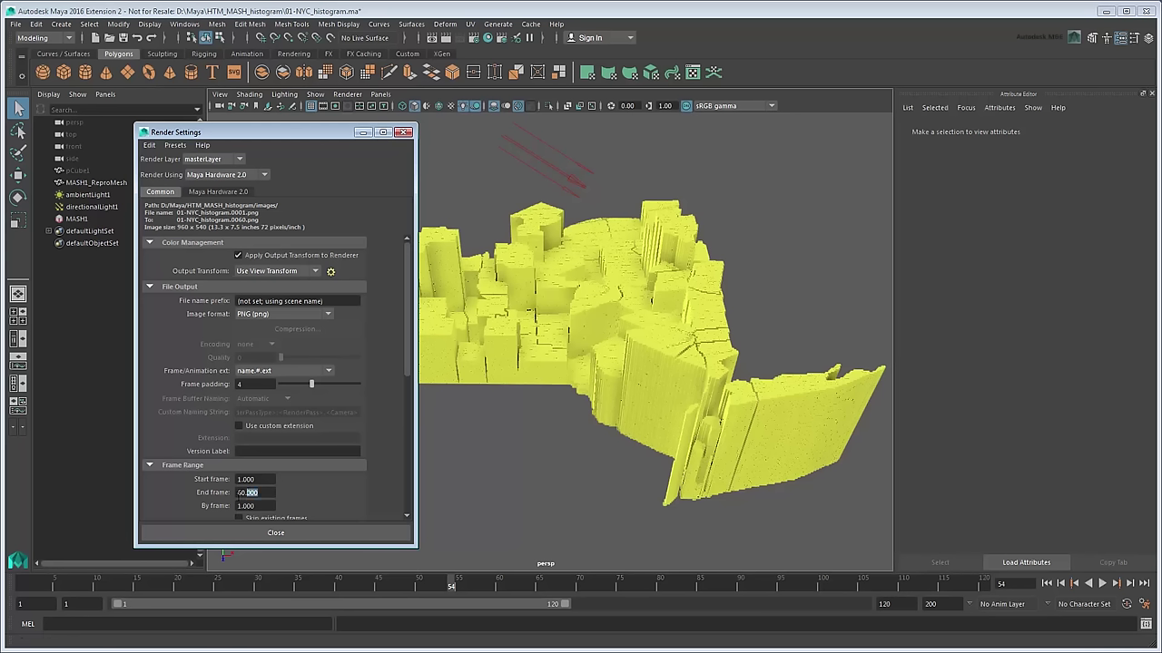
{"action": "left_click_drag", "start_coordinate": [246, 493], "coordinate": [168, 492]}
{"action": "type", "text": "80"}
{"action": "left_click", "coordinate": [218, 533]}
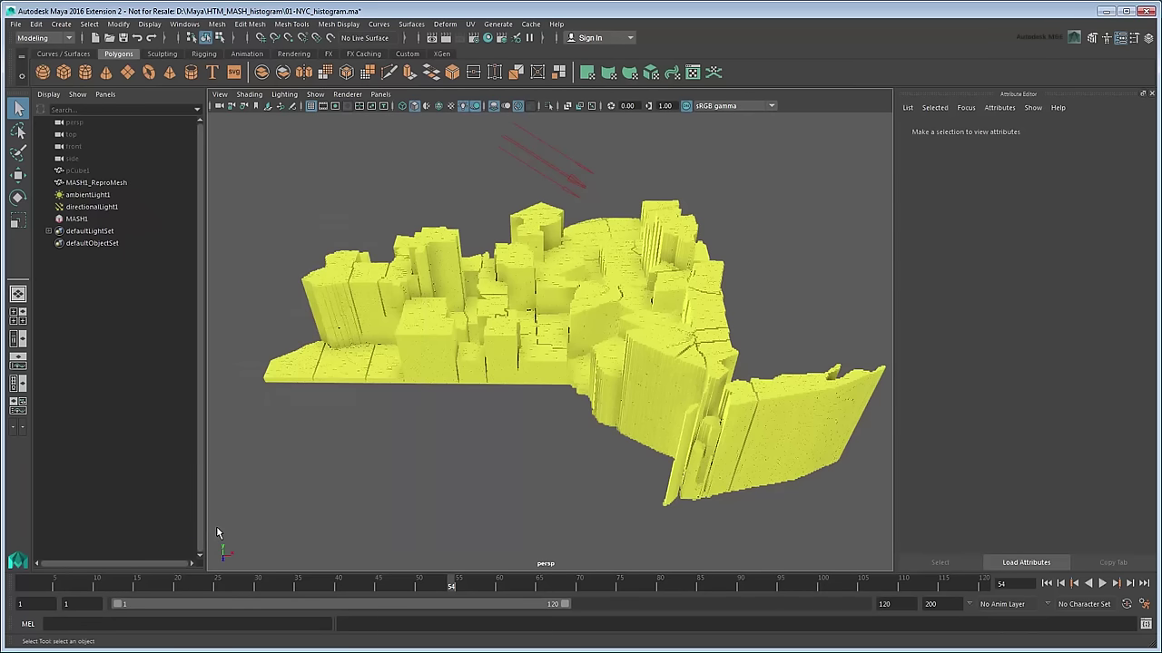
Batch render the yellow, lit histogram animation
{"action": "left_click", "coordinate": [43, 38]}
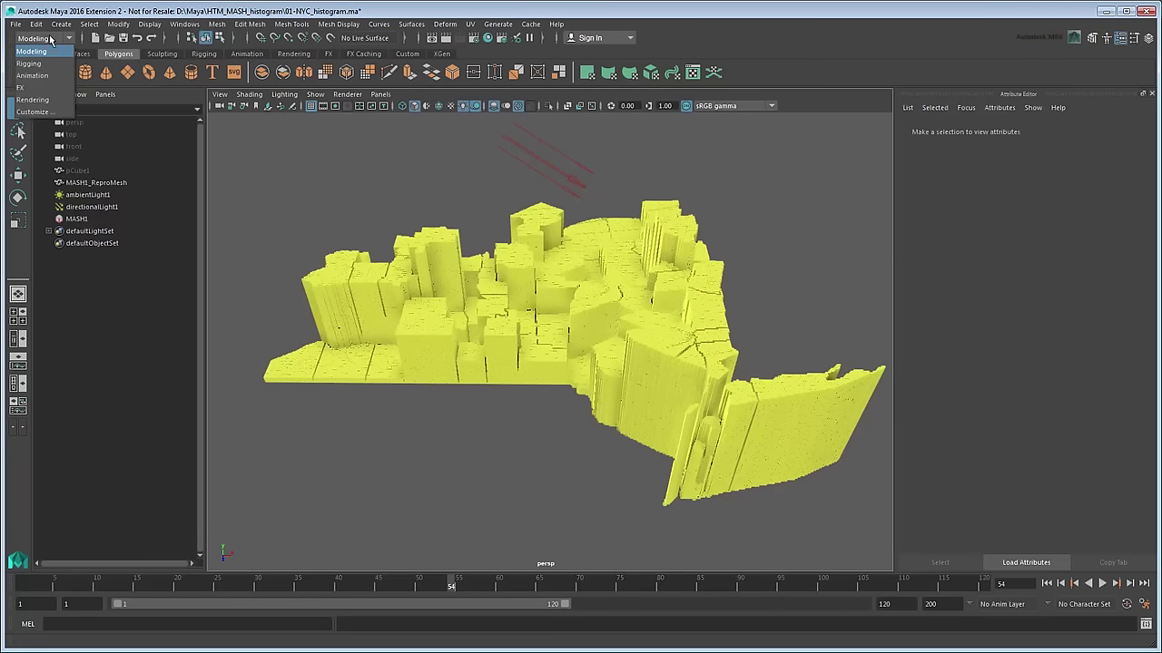
{"action": "left_click", "coordinate": [41, 101]}
{"action": "left_click", "coordinate": [330, 28]}
{"action": "left_click", "coordinate": [401, 190]}
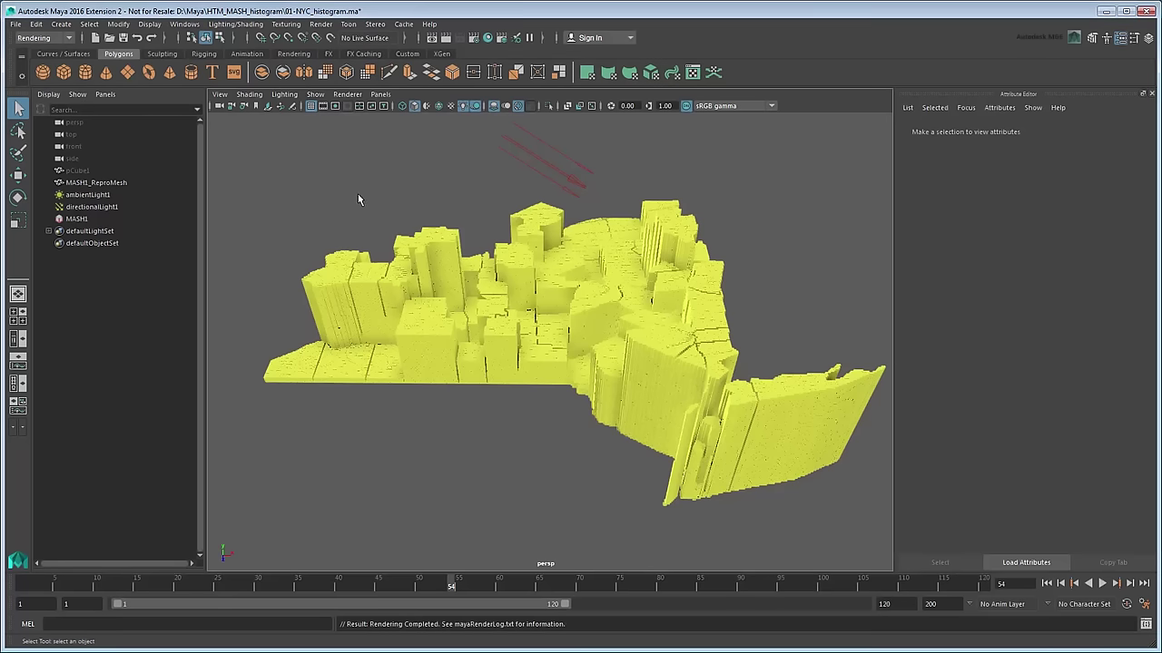
View the rendered 01-NYC_histogram PNG sequence in FCheck and close the viewer
{"action": "left_click", "coordinate": [16, 23]}
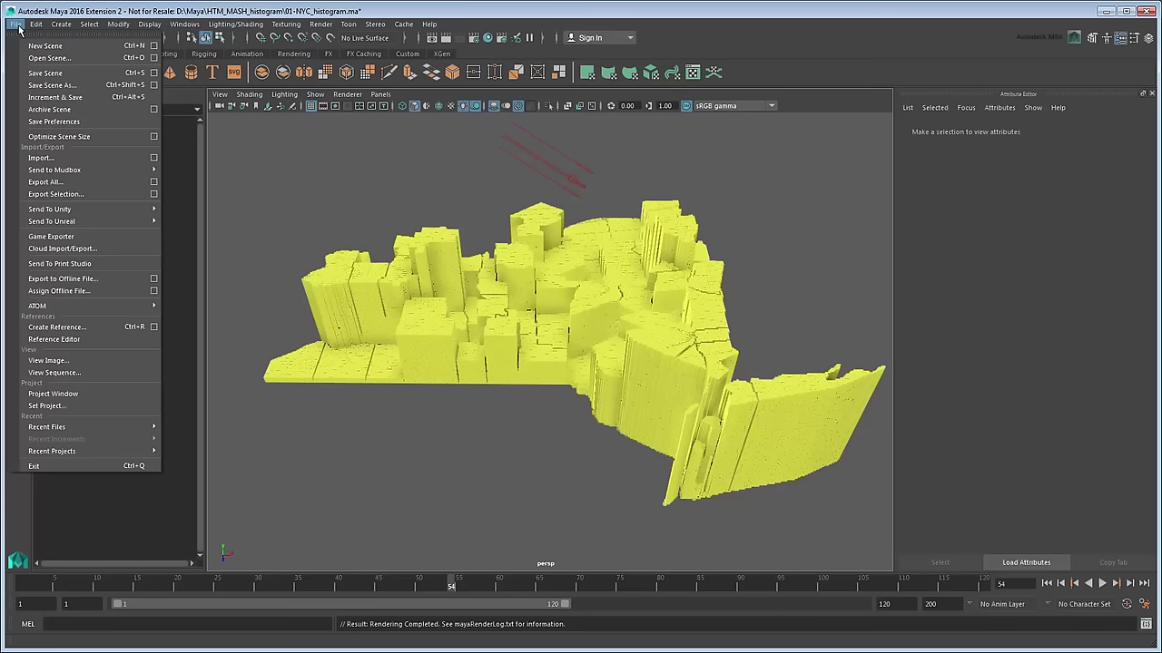
{"action": "left_click", "coordinate": [91, 373]}
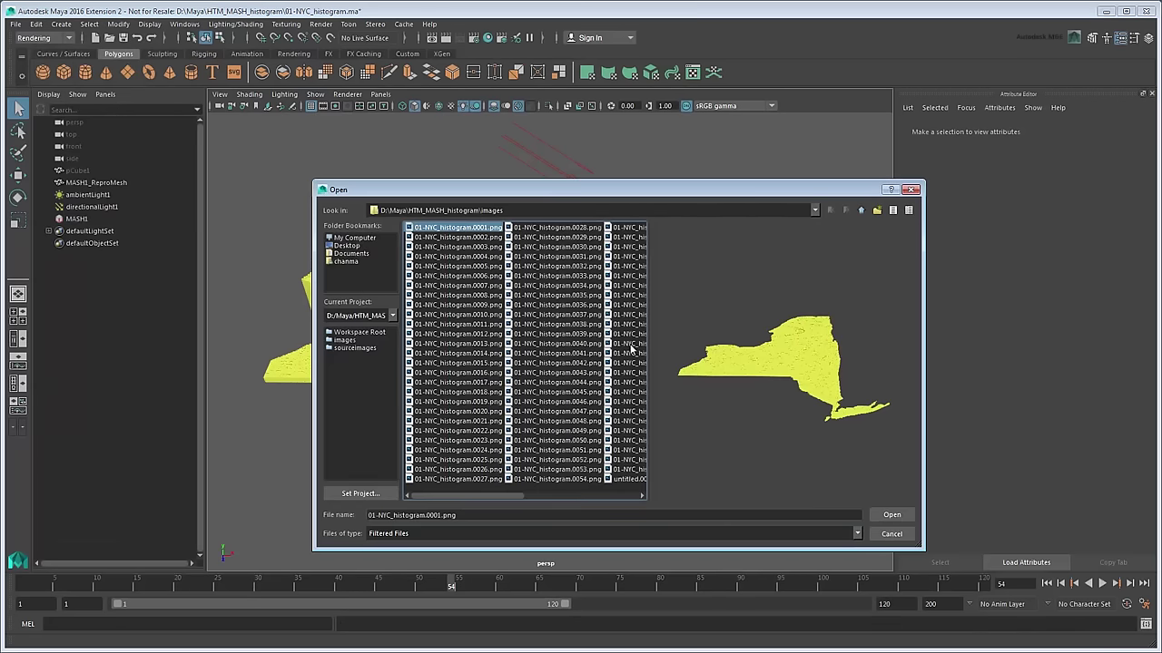
{"action": "left_click", "coordinate": [889, 514]}
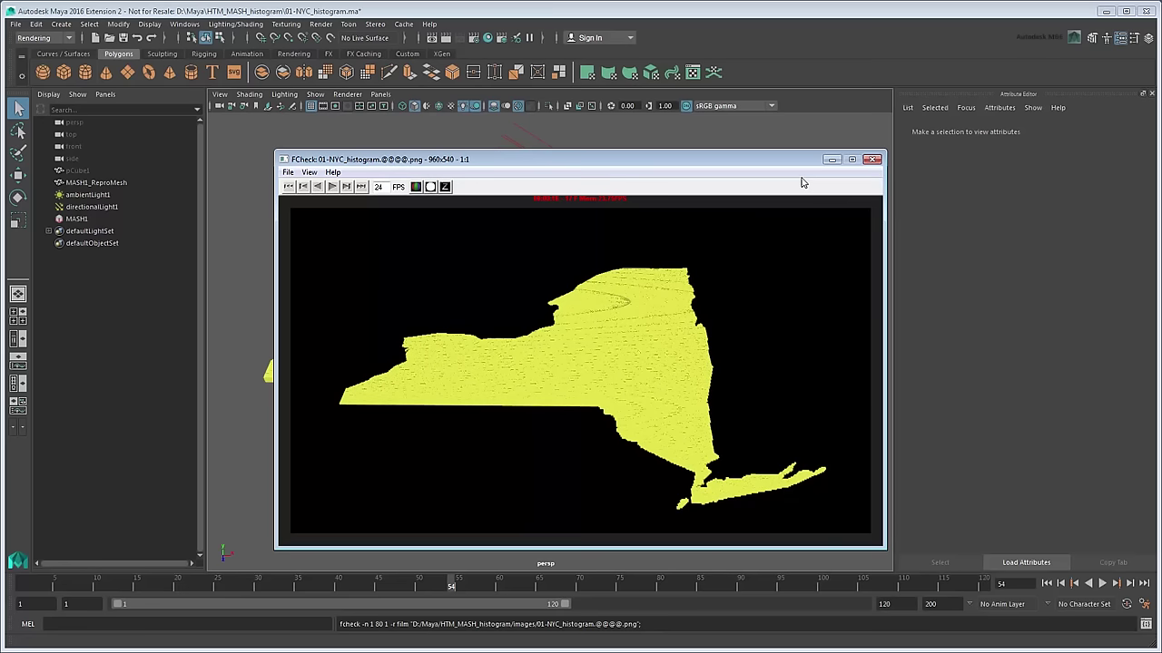
{"action": "left_click", "coordinate": [872, 160]}
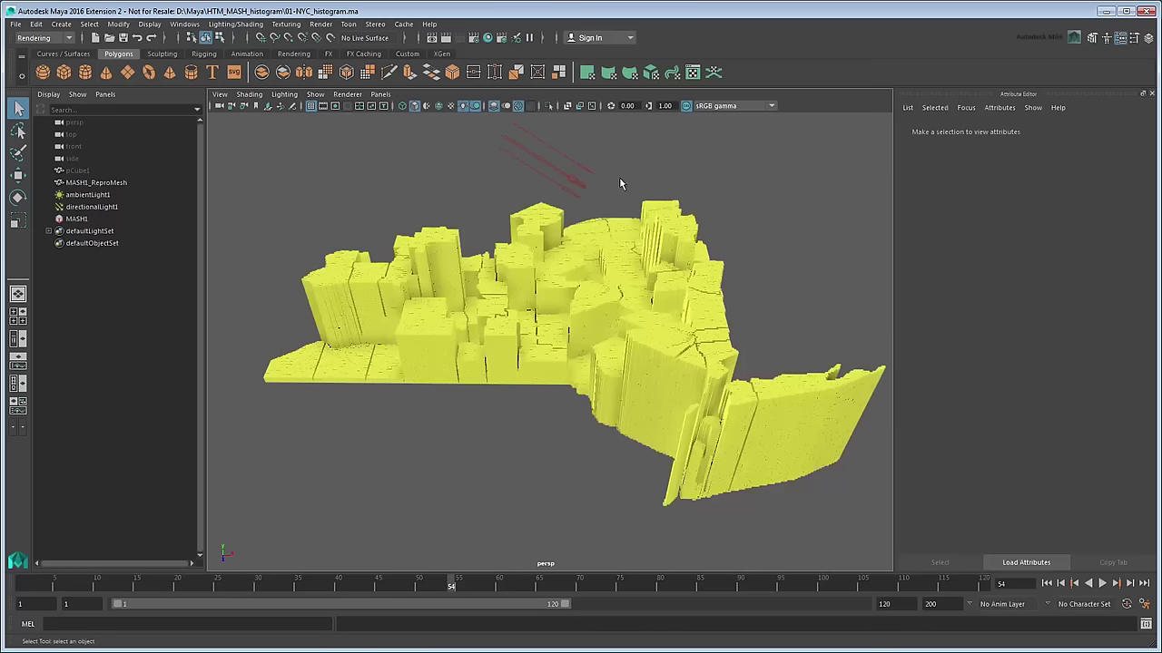
Connect a Layered Texture to the Strength Map of the MASH1_Color node
{"action": "left_click", "coordinate": [90, 221]}
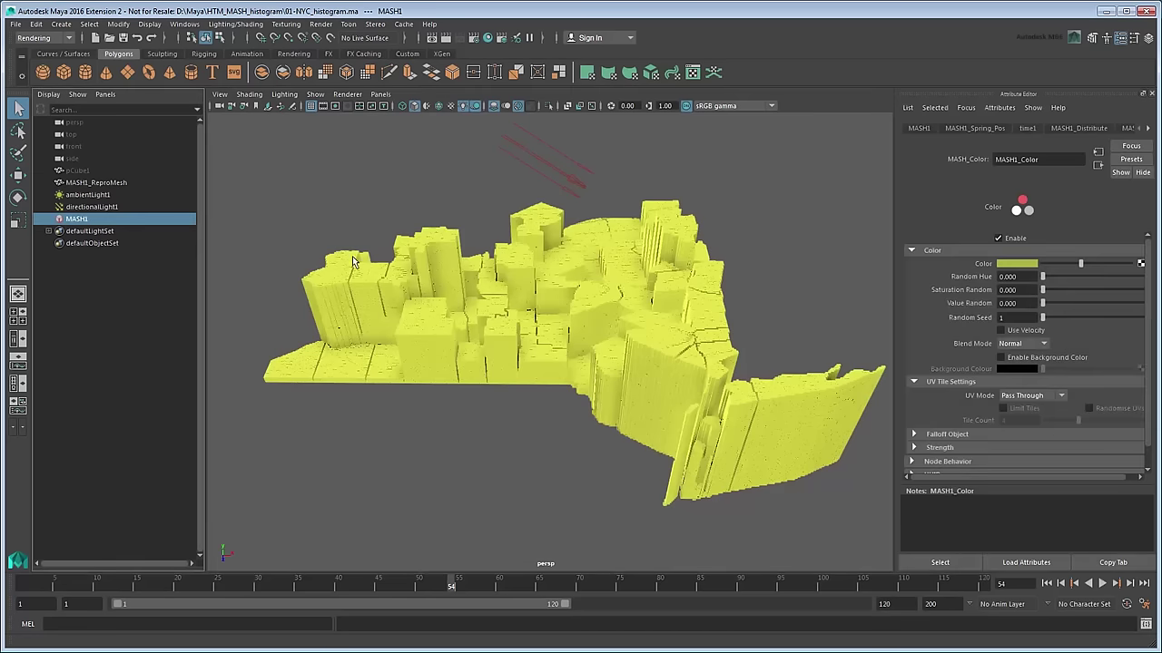
{"action": "left_click", "coordinate": [1072, 448]}
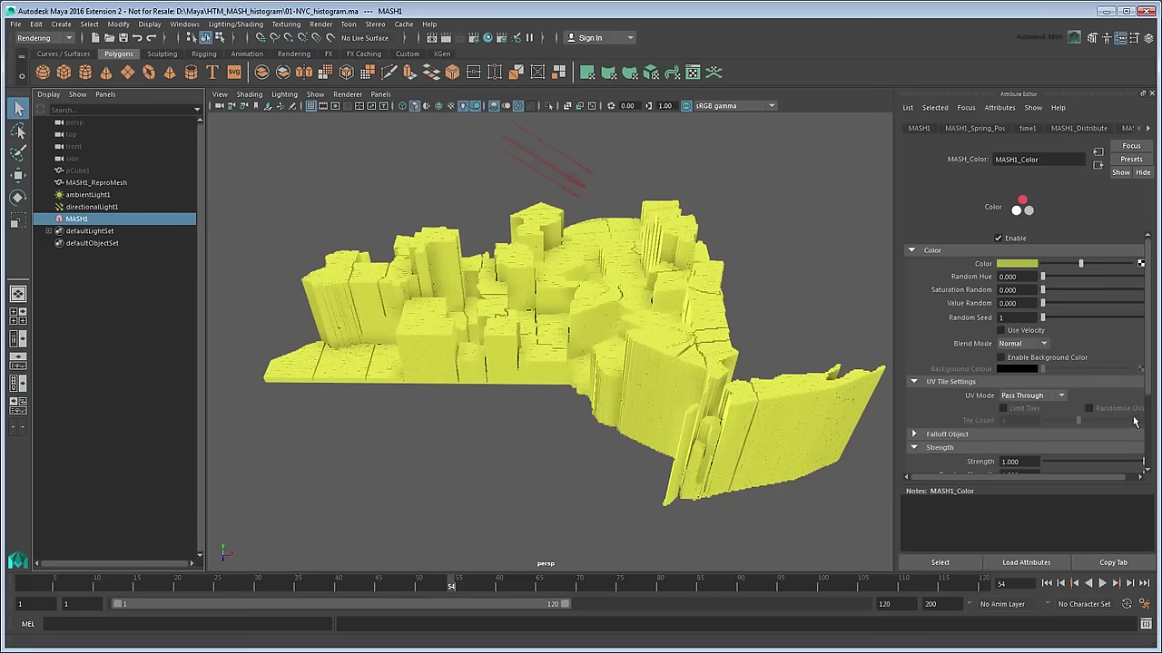
{"action": "left_click_drag", "start_coordinate": [1146, 388], "coordinate": [1156, 453]}
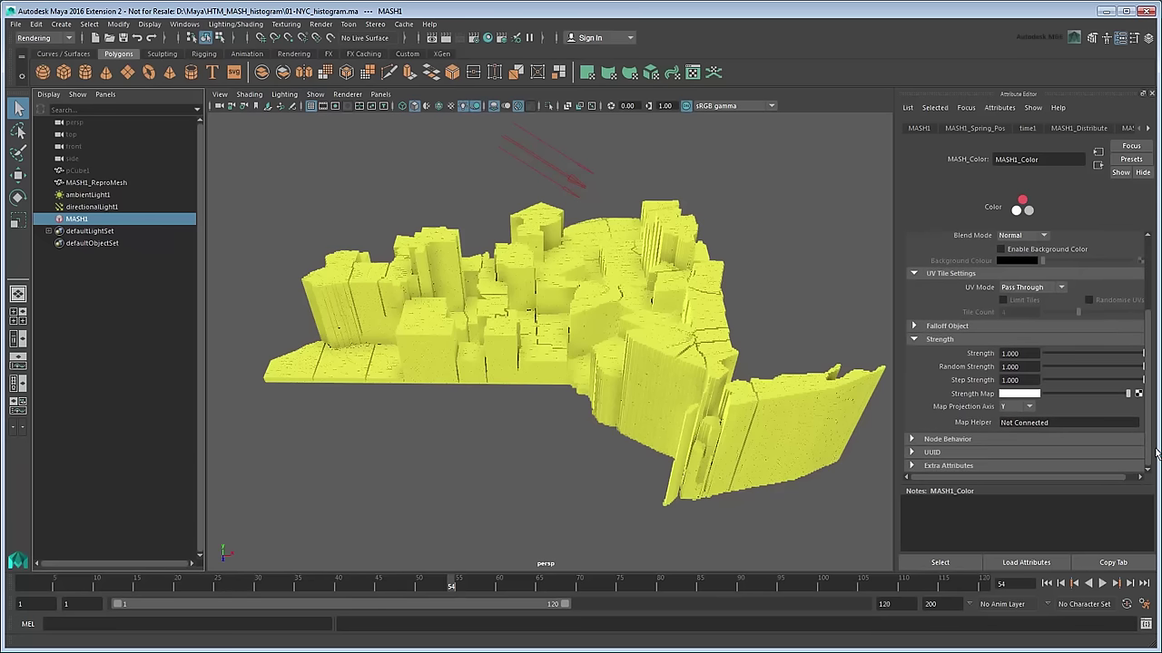
{"action": "left_click", "coordinate": [1140, 394]}
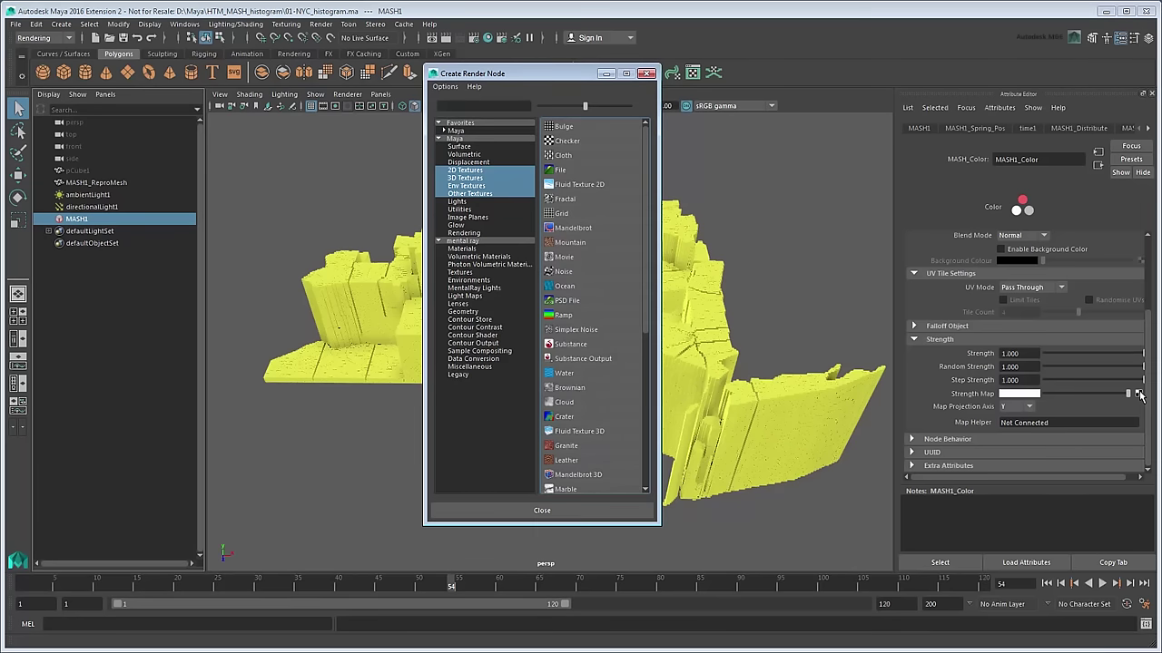
{"action": "scroll", "coordinate": [635, 435], "scroll_direction": "down", "scroll_amount": 5}
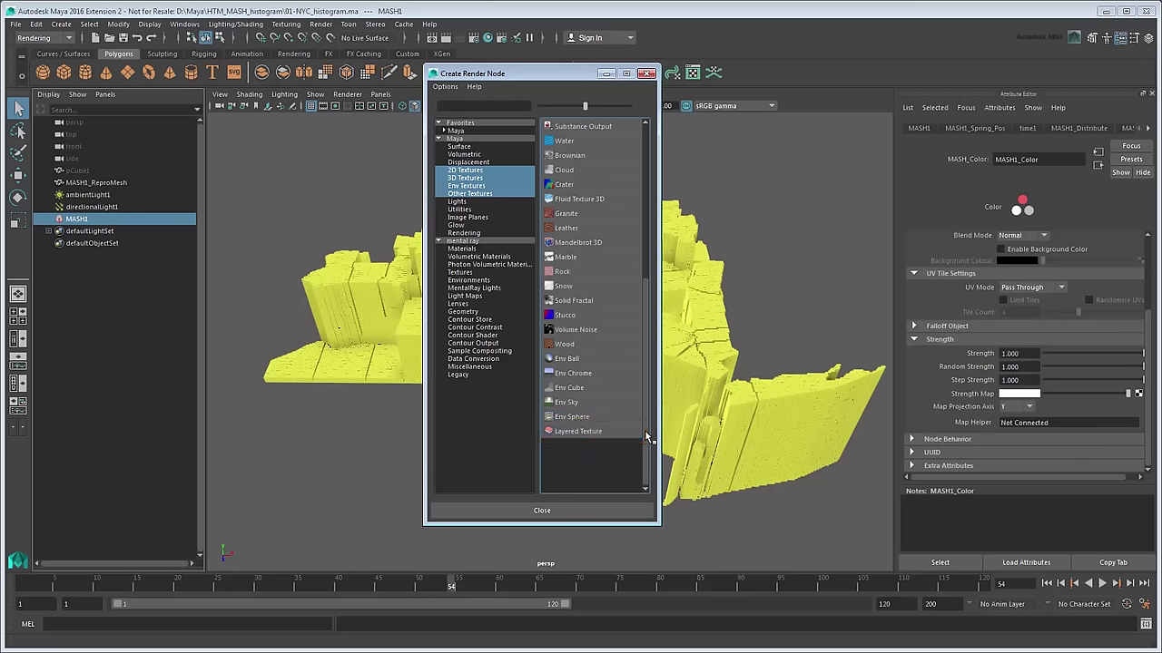
{"action": "left_click", "coordinate": [583, 432]}
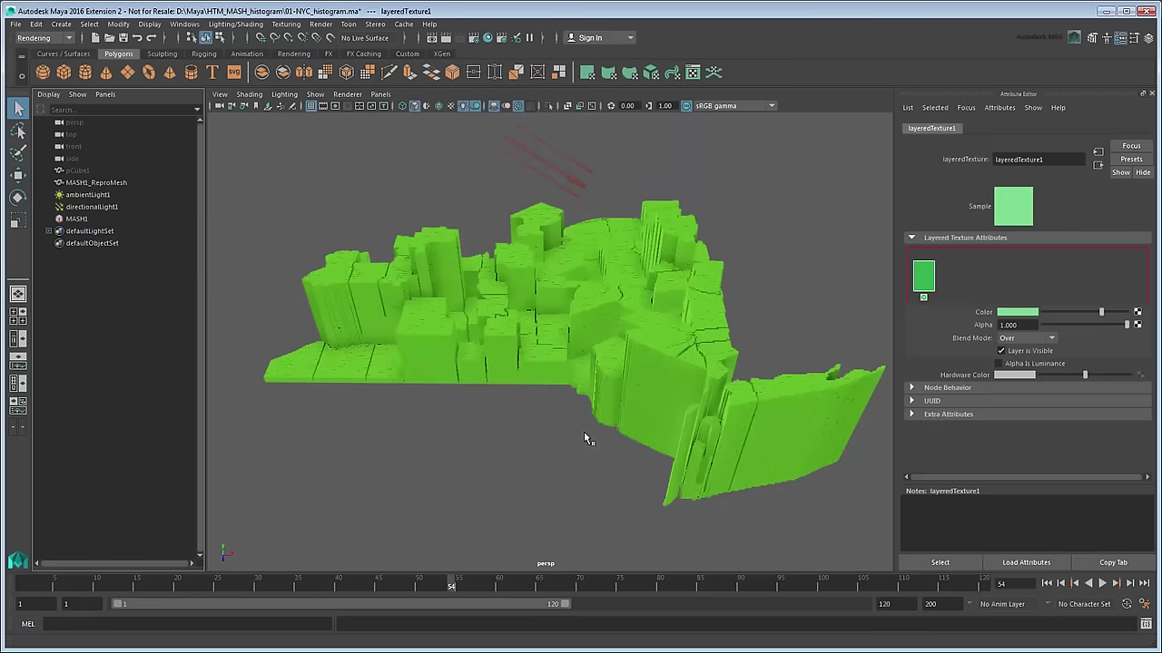
Map the NY_state.png file texture to the color of the Layered Texture's first layer
{"action": "left_click", "coordinate": [1137, 313]}
{"action": "scroll", "coordinate": [646, 139], "scroll_direction": "up", "scroll_amount": 5}
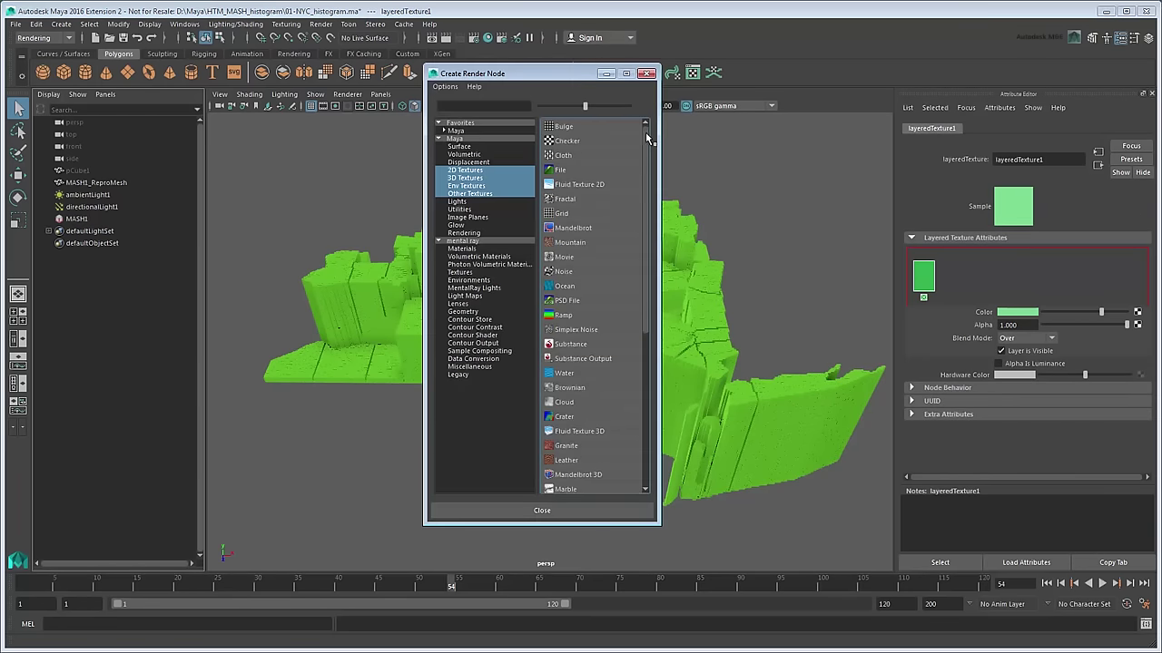
{"action": "left_click", "coordinate": [567, 173]}
{"action": "left_click", "coordinate": [1132, 293]}
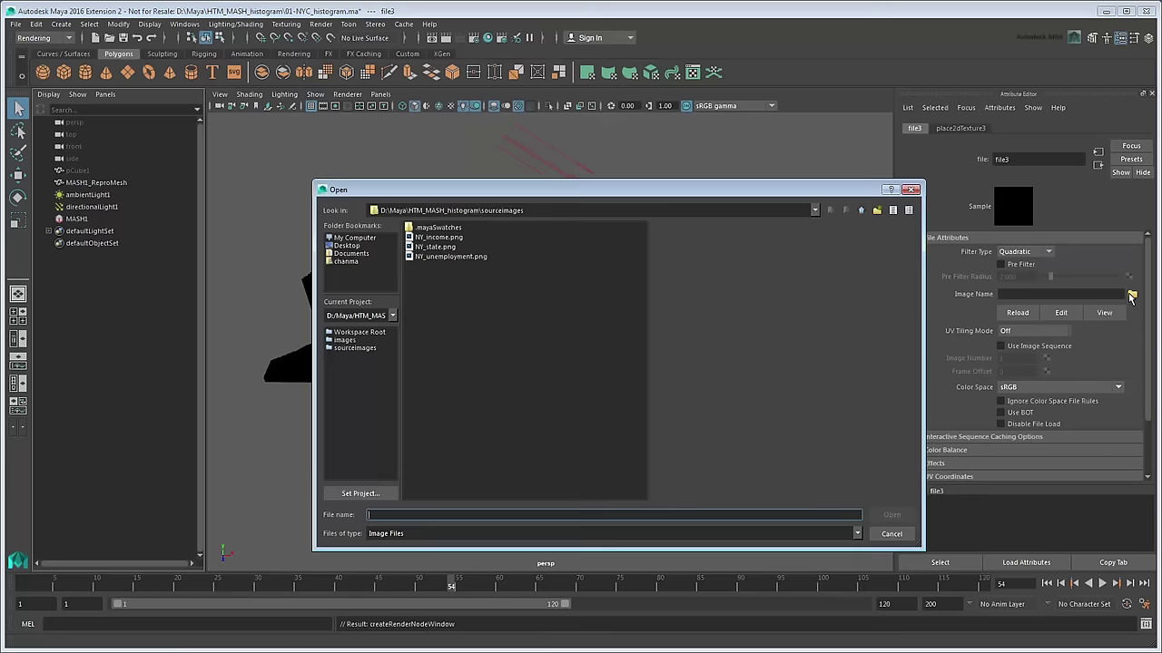
{"action": "left_click", "coordinate": [443, 248]}
{"action": "left_click", "coordinate": [898, 514]}
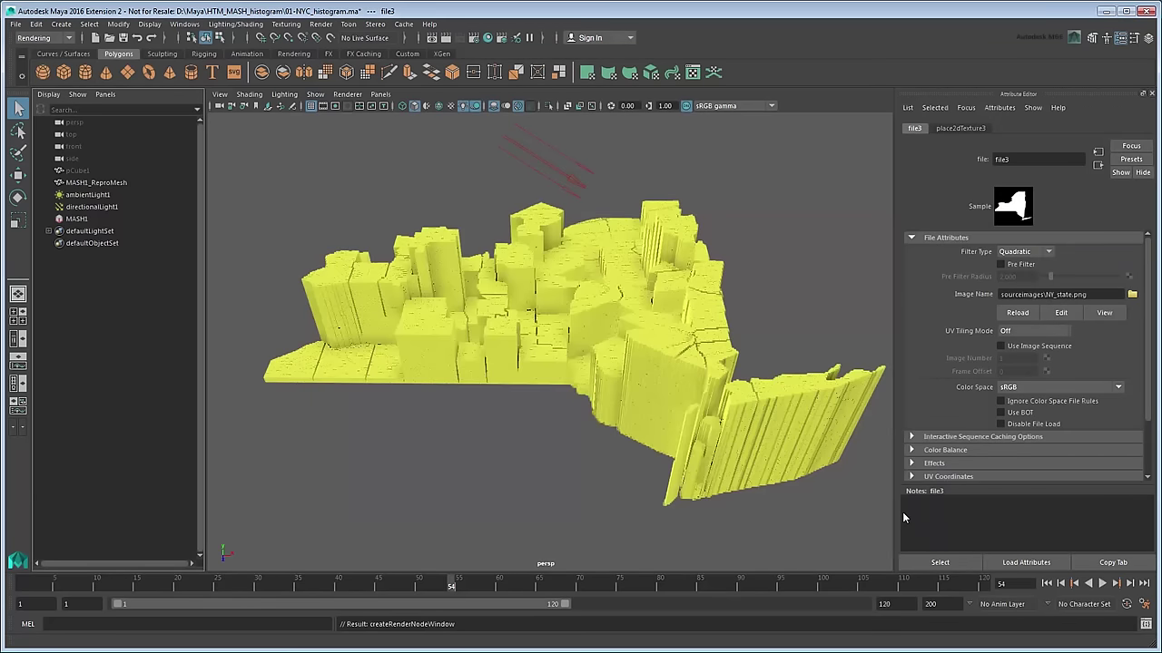
Add a second layer to the Layered Texture and map NY_income.png to its color as a file texture
{"action": "left_click", "coordinate": [1097, 165]}
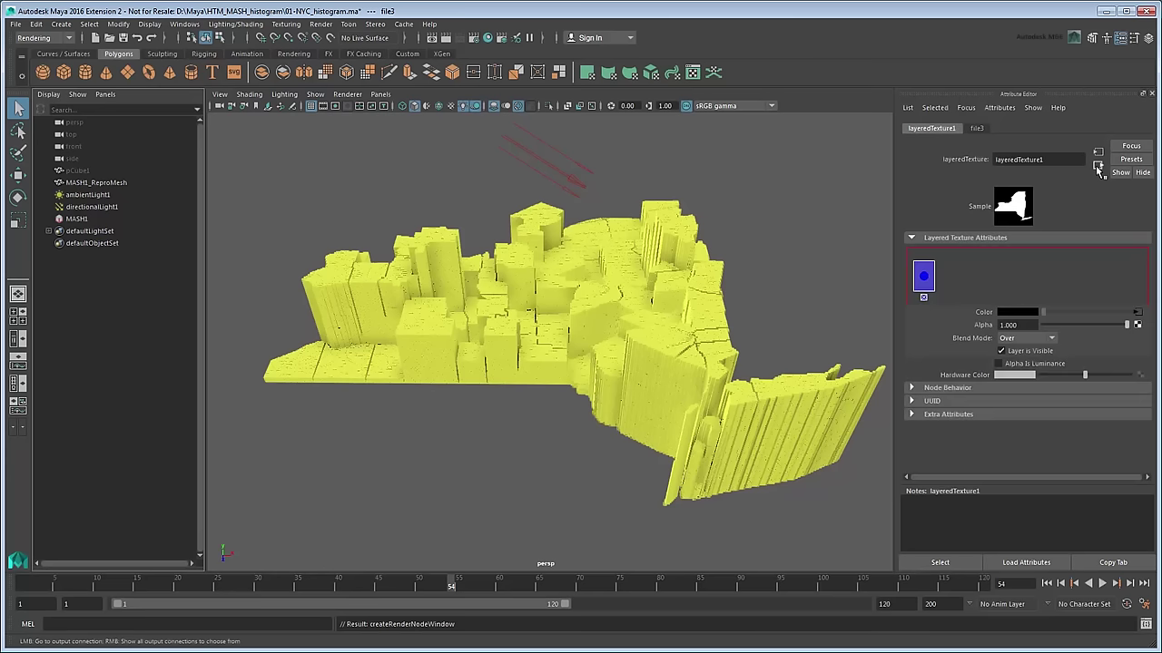
{"action": "left_click", "coordinate": [948, 284]}
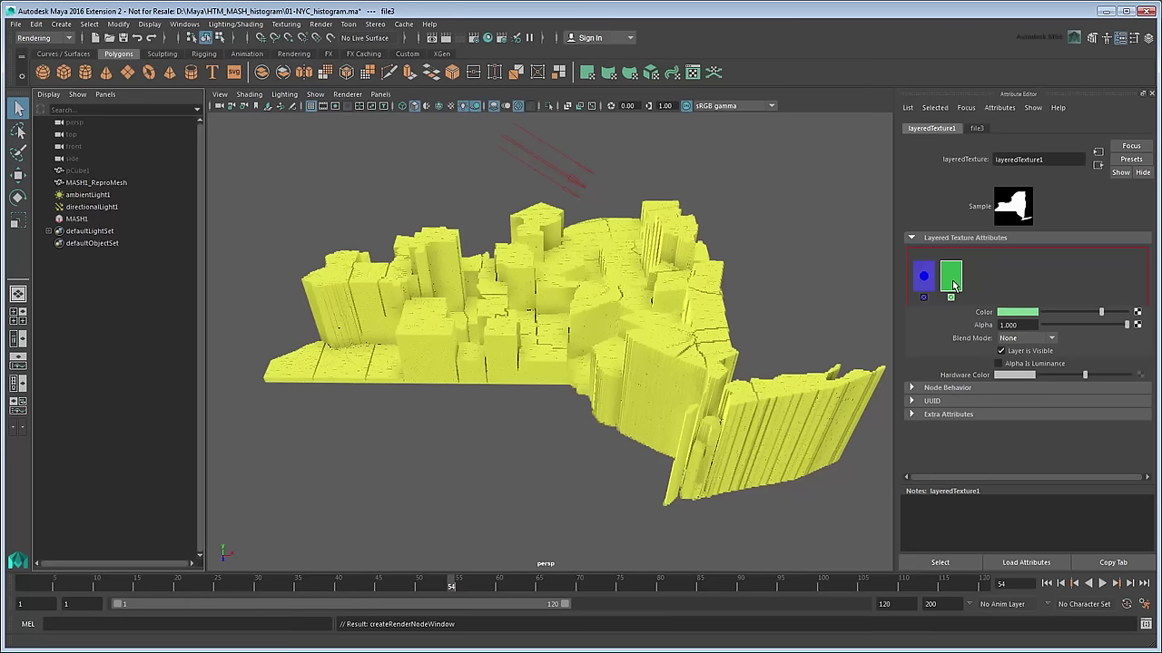
{"action": "left_click", "coordinate": [1137, 312]}
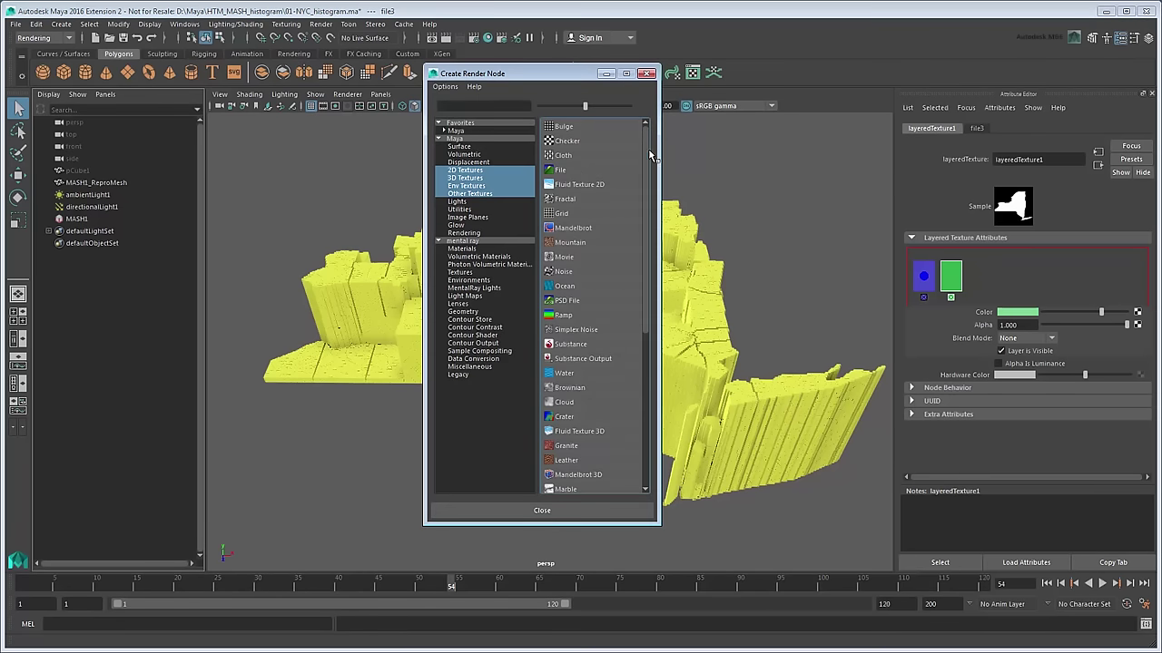
{"action": "left_click", "coordinate": [576, 170]}
{"action": "left_click", "coordinate": [1132, 295]}
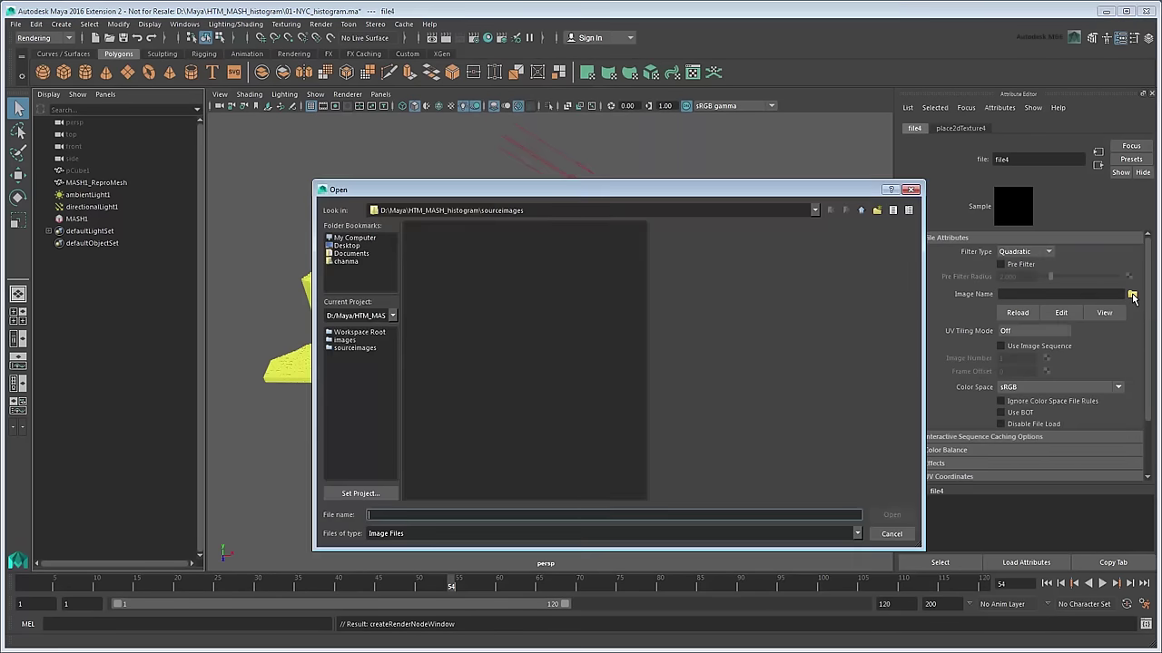
{"action": "left_click", "coordinate": [438, 237]}
{"action": "left_click", "coordinate": [891, 514]}
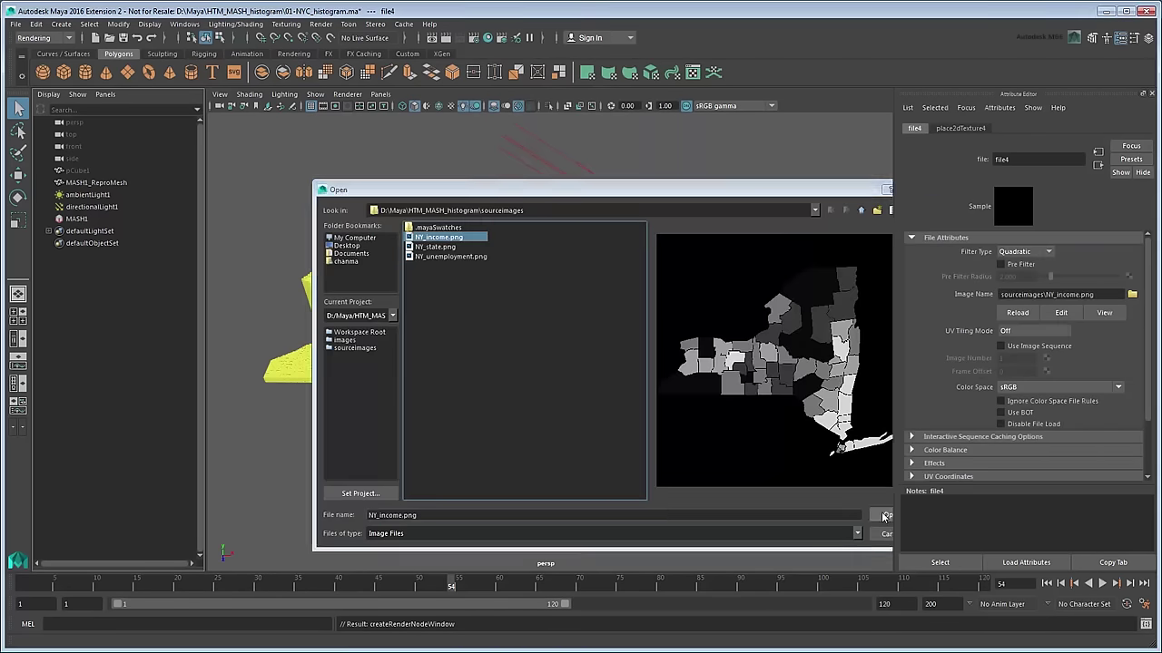
Set the first layer's Alpha in the Layered Texture to 0 and key it at frame 54
{"action": "left_click", "coordinate": [1098, 166]}
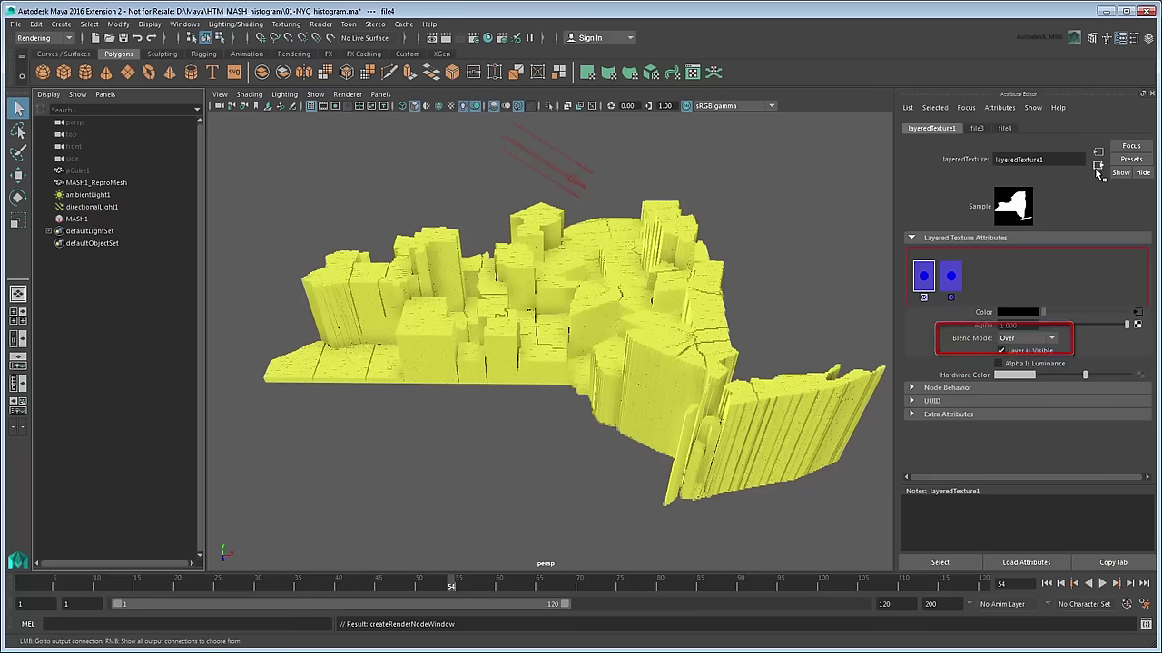
{"action": "left_click_drag", "start_coordinate": [1126, 325], "coordinate": [1041, 329]}
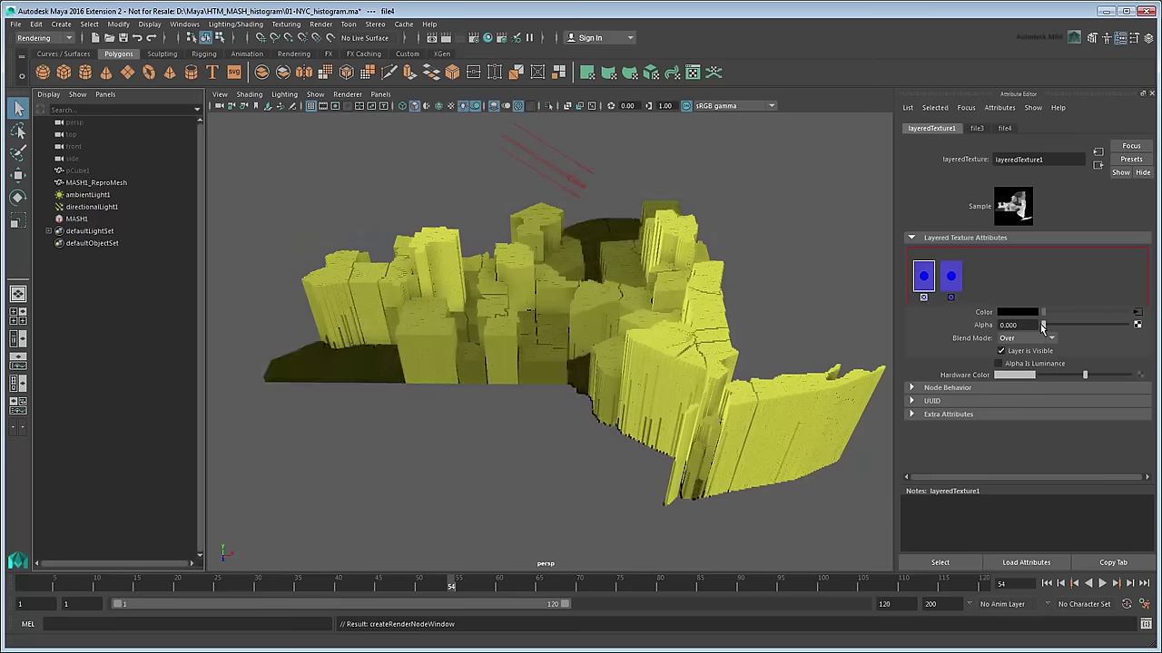
{"action": "right_click", "coordinate": [981, 325]}
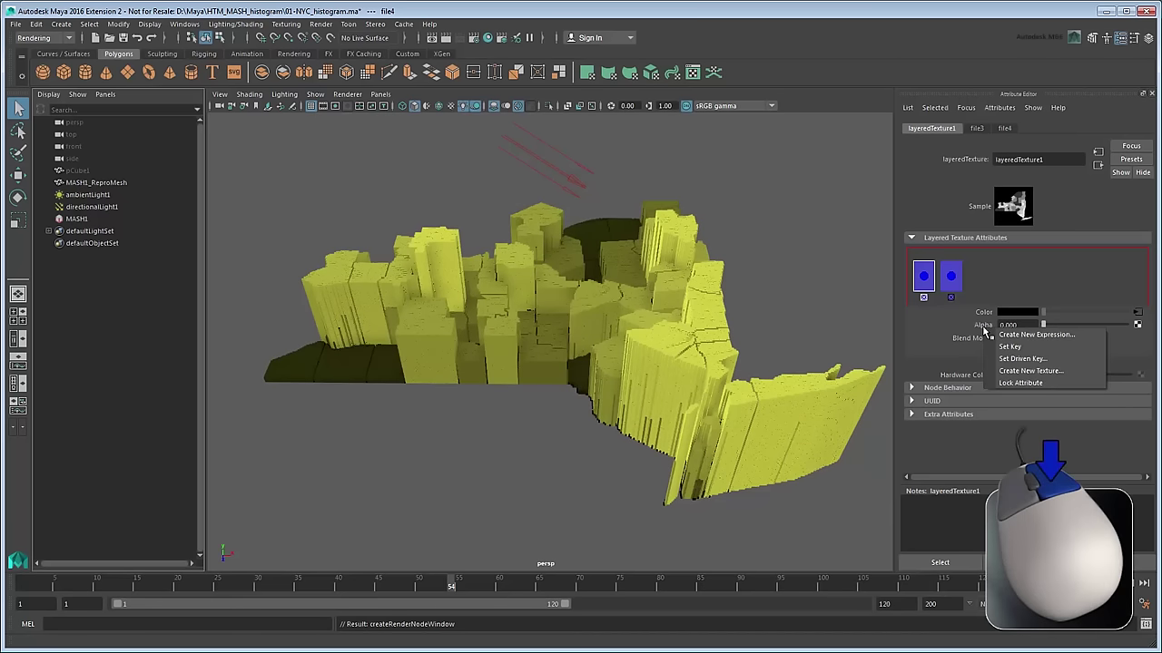
{"action": "left_click", "coordinate": [1001, 346]}
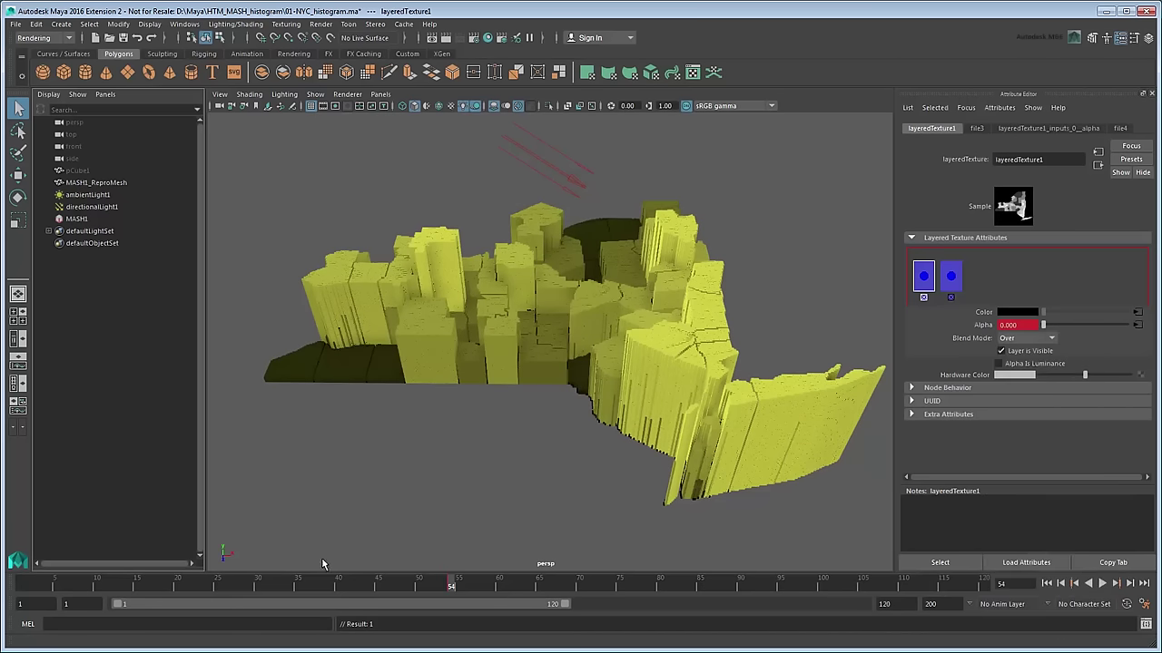
Key the first layer's Alpha at 1 on frame 34 and return to frame 54 to check the color transition
{"action": "left_click", "coordinate": [292, 588]}
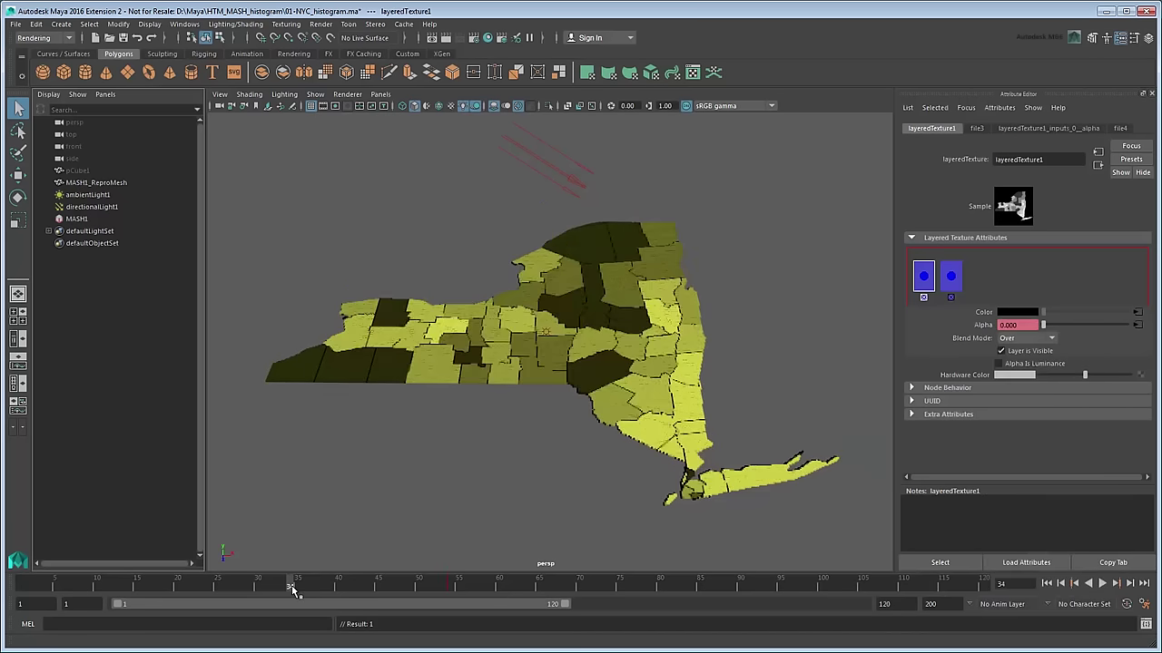
{"action": "left_click", "coordinate": [1127, 326]}
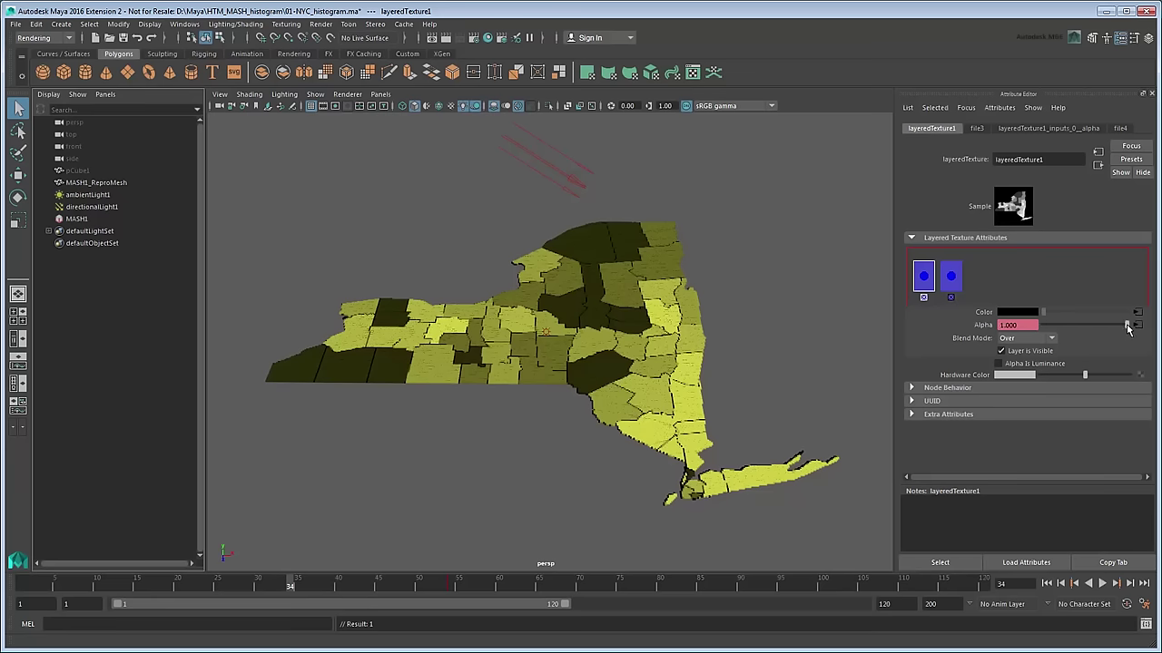
{"action": "right_click", "coordinate": [984, 325]}
{"action": "left_click", "coordinate": [1010, 346]}
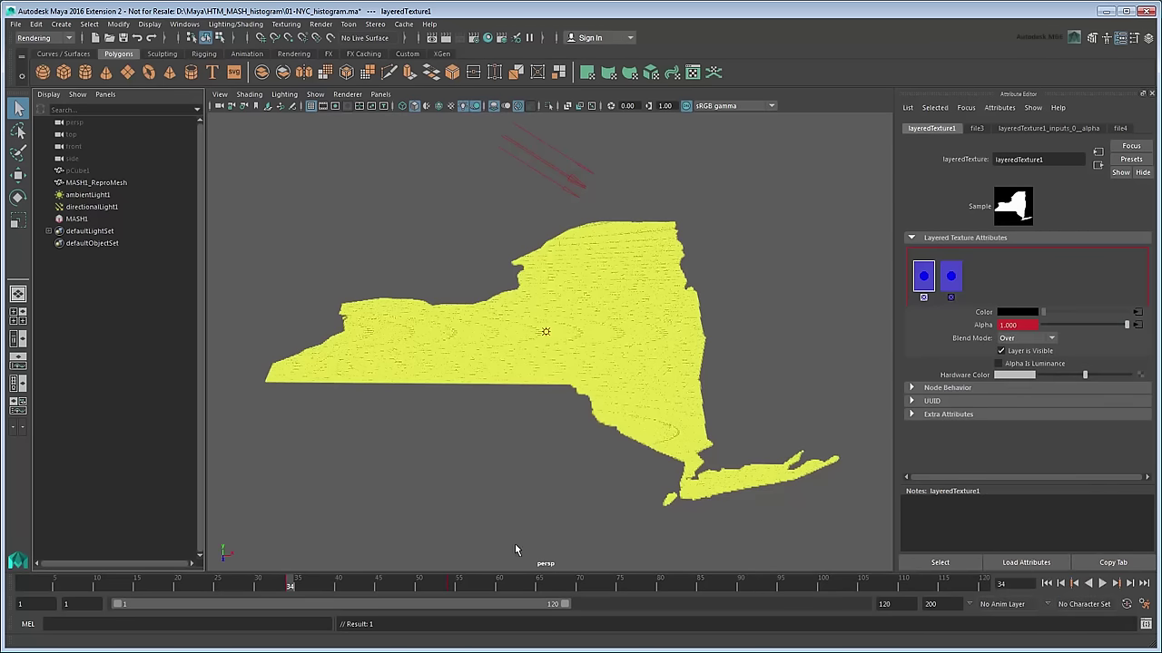
{"action": "left_click", "coordinate": [451, 590]}
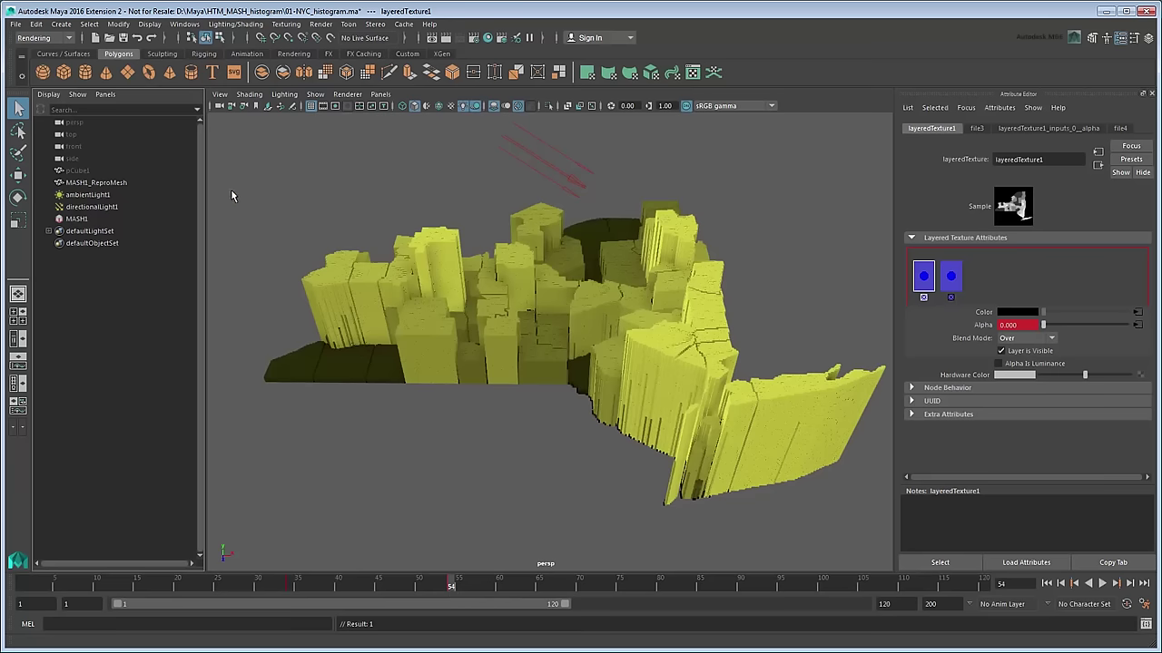
Create a polygon plane and scale it up as a ground surface beneath the whole histogram
{"action": "left_click", "coordinate": [130, 72]}
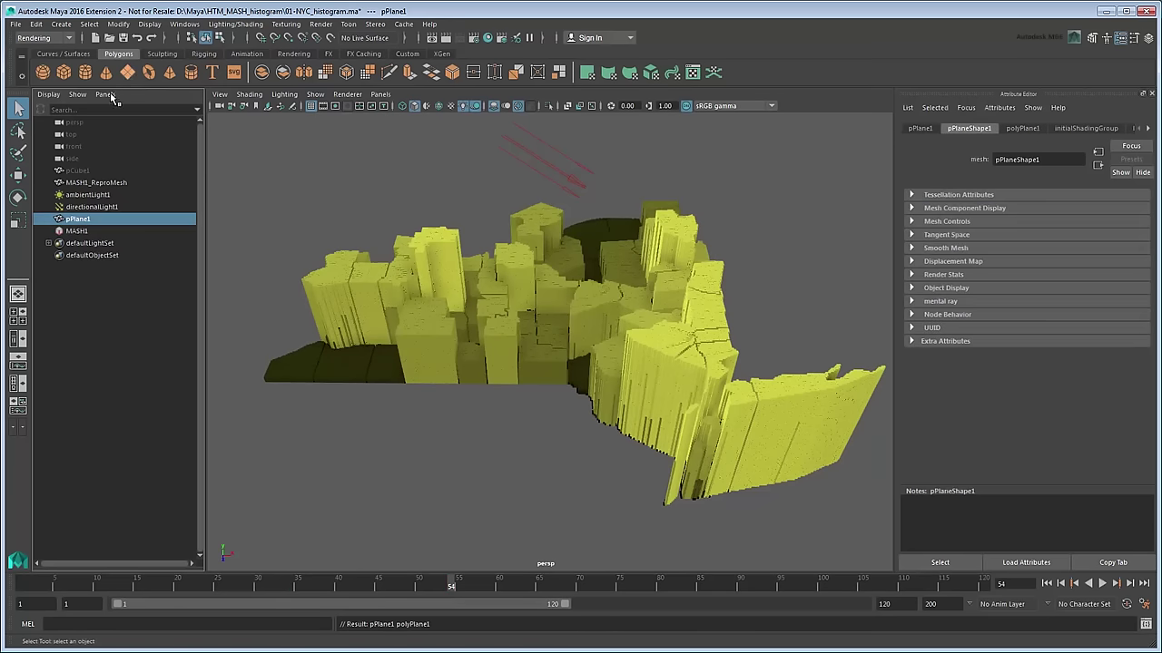
{"action": "left_click", "coordinate": [17, 221]}
{"action": "left_click_drag", "start_coordinate": [544, 332], "coordinate": [654, 332]}
{"action": "key", "text": "q"}
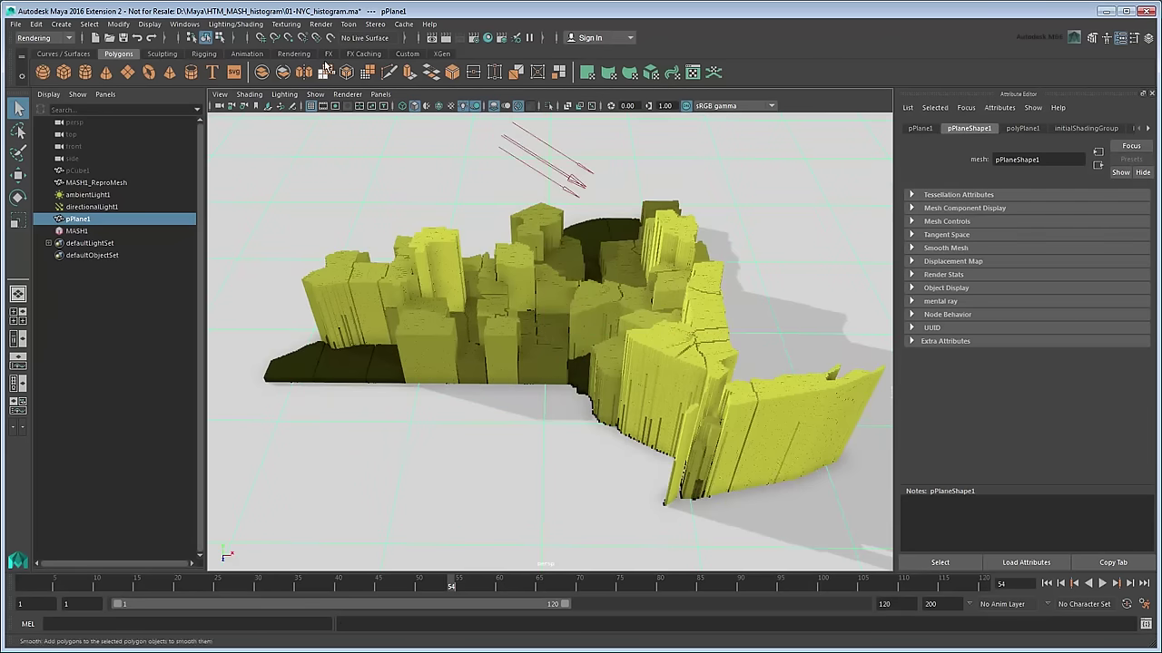
Batch render the animation with the ground plane, play back the 01-NYC_histogram PNG sequence in FCheck and close the viewer
{"action": "left_click", "coordinate": [320, 23]}
{"action": "left_click", "coordinate": [377, 195]}
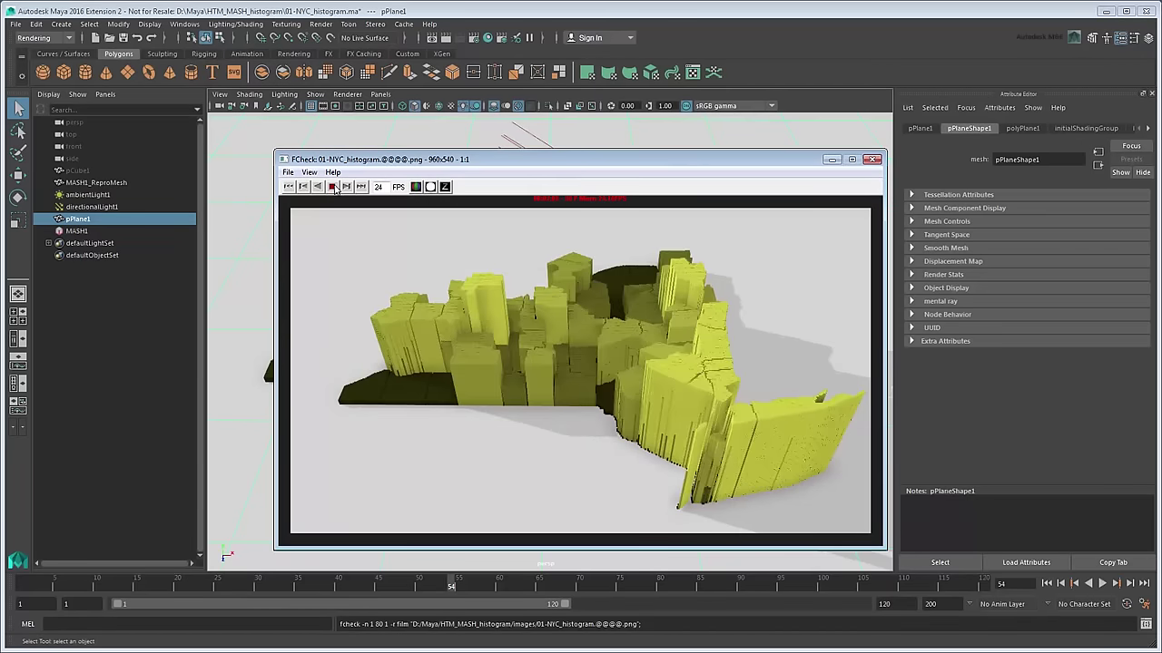
{"action": "left_click", "coordinate": [333, 187]}
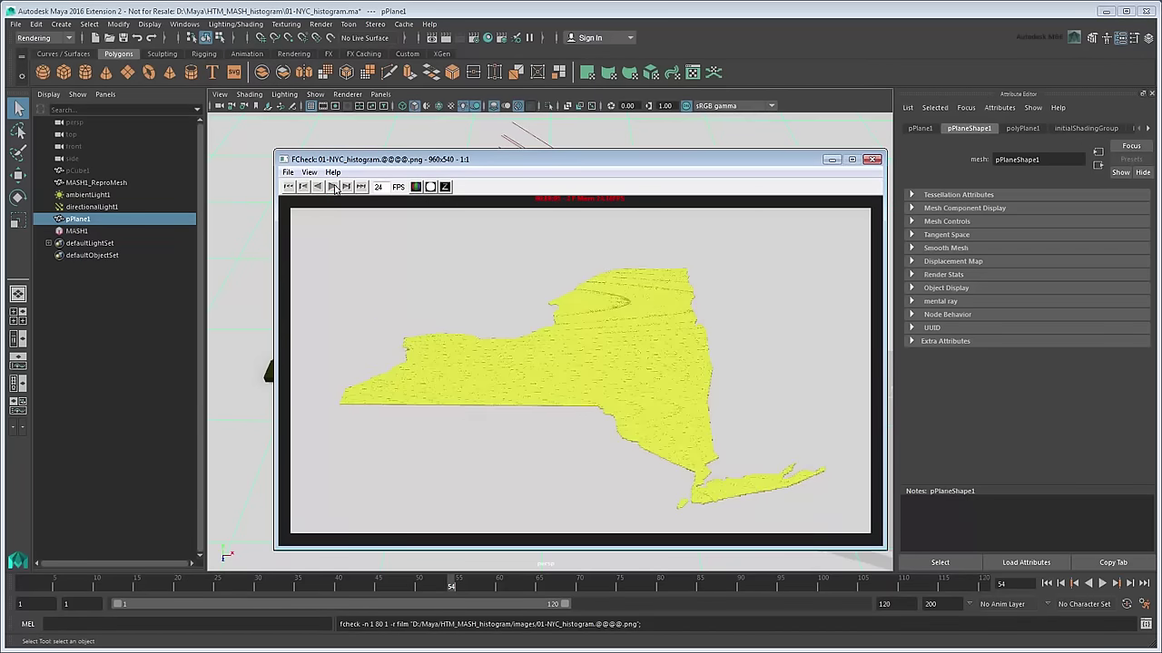
{"action": "left_click", "coordinate": [874, 161]}
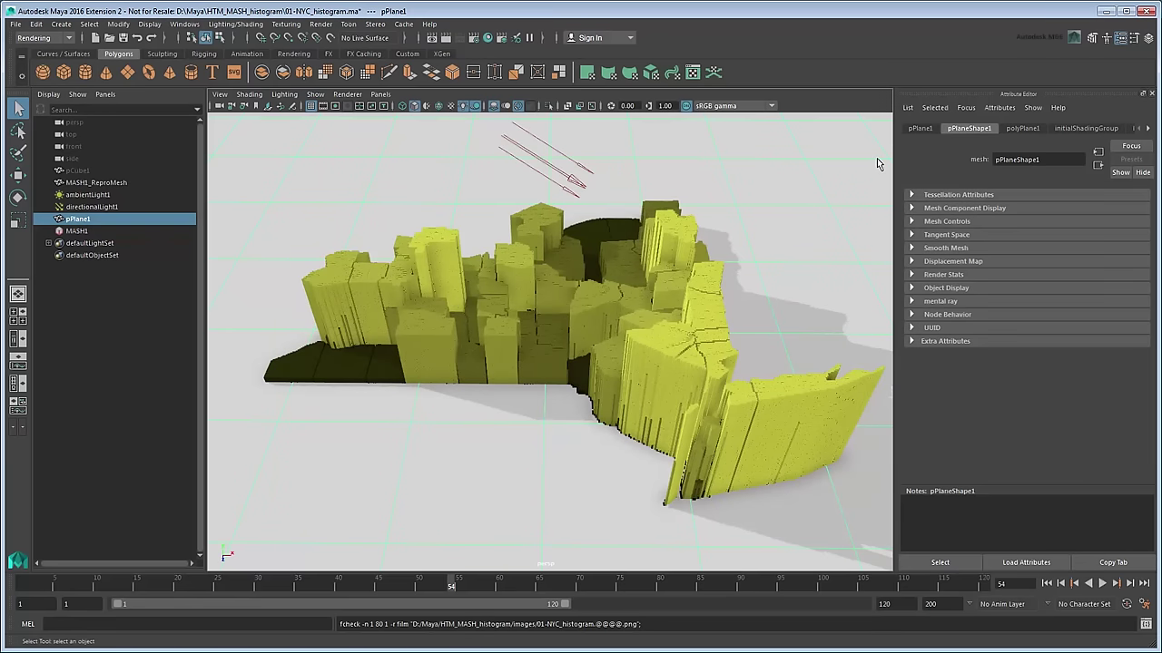
Extend the end of the timeline playback range to frame 400
{"action": "left_click", "coordinate": [874, 160]}
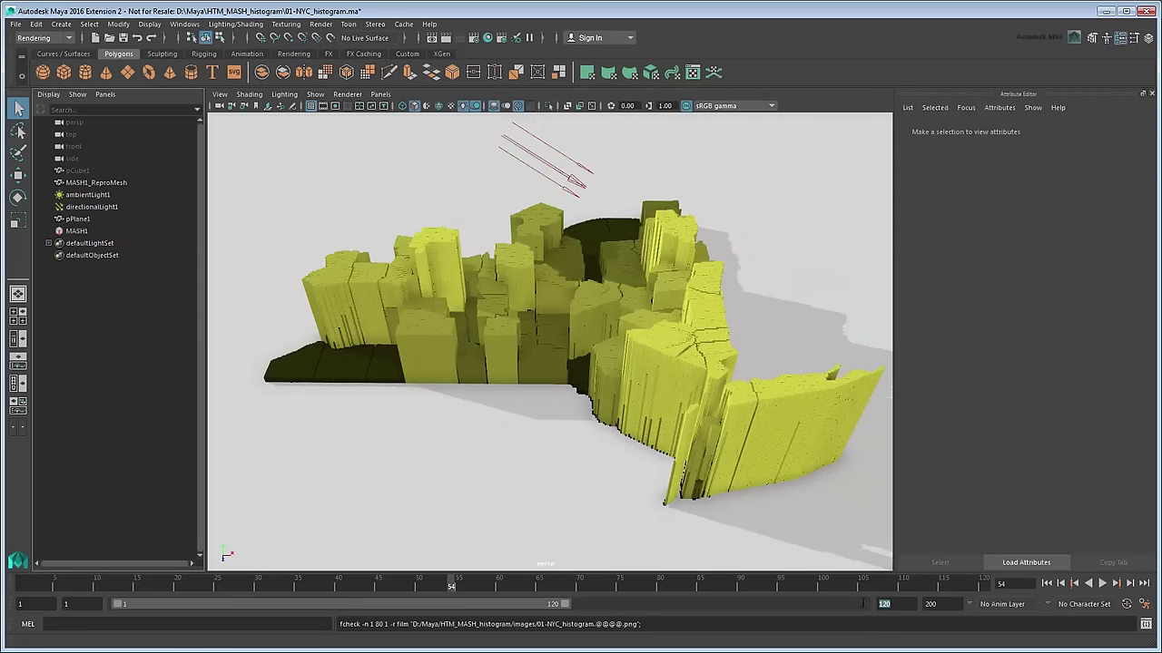
{"action": "type", "text": "400"}
{"action": "key", "text": "Return"}
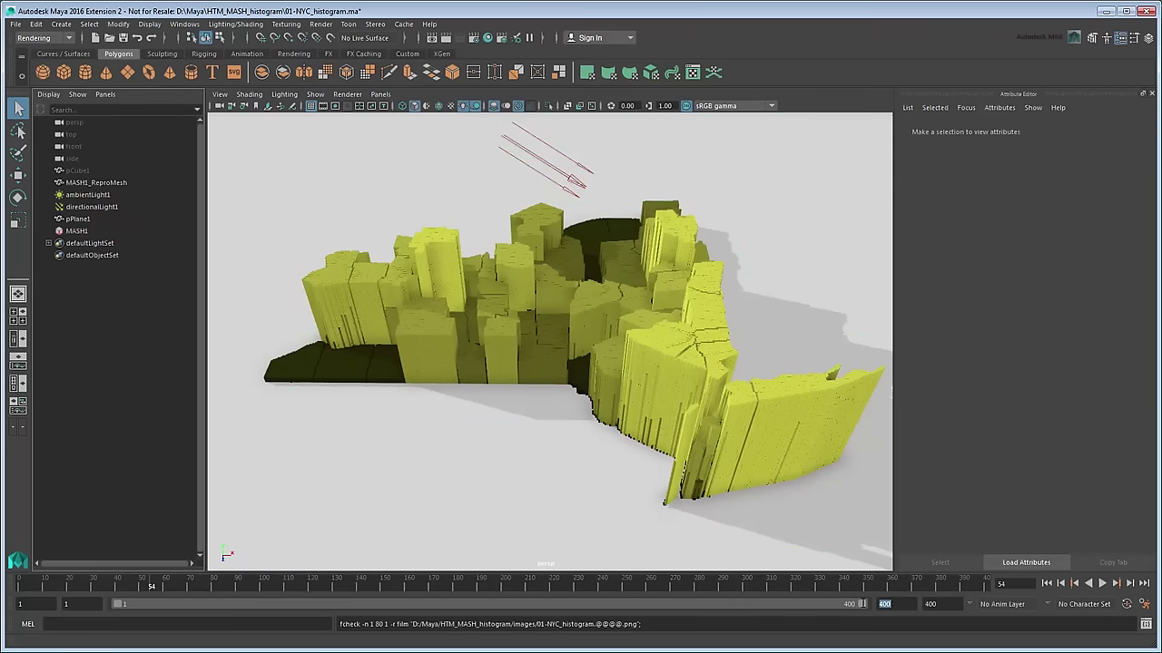
Key the Random Strength of the MASH1_Offset_Scale node at its value of 1 on frame 200
{"action": "left_click", "coordinate": [76, 231]}
{"action": "left_click", "coordinate": [506, 586]}
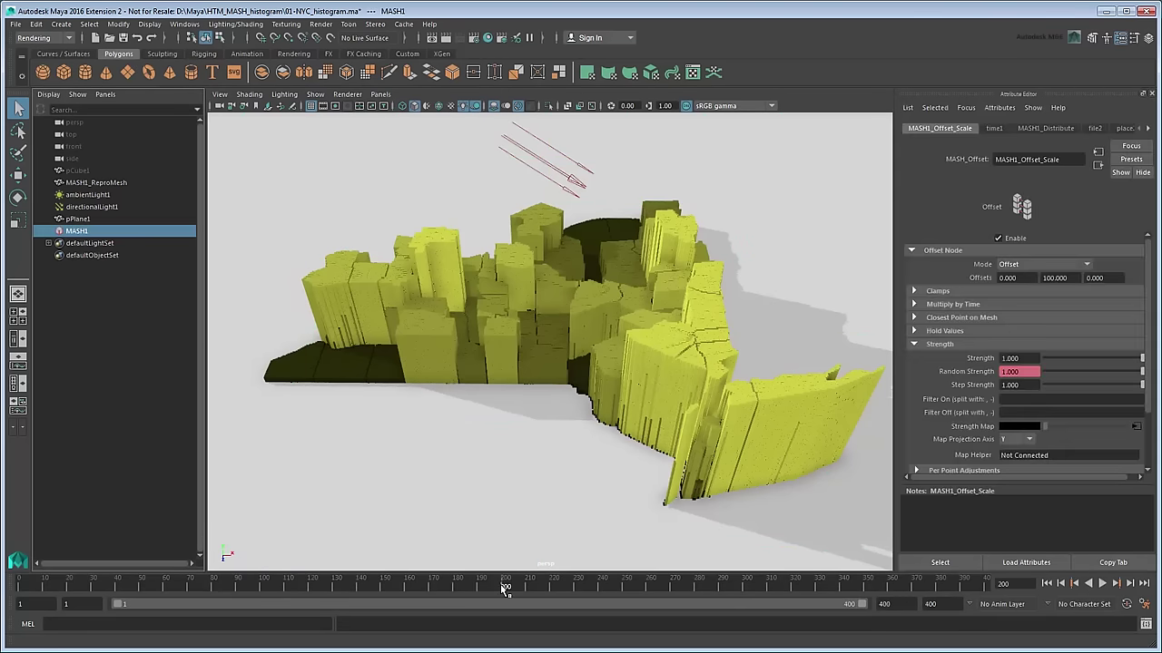
{"action": "right_click", "coordinate": [1010, 373]}
{"action": "left_click", "coordinate": [1034, 382]}
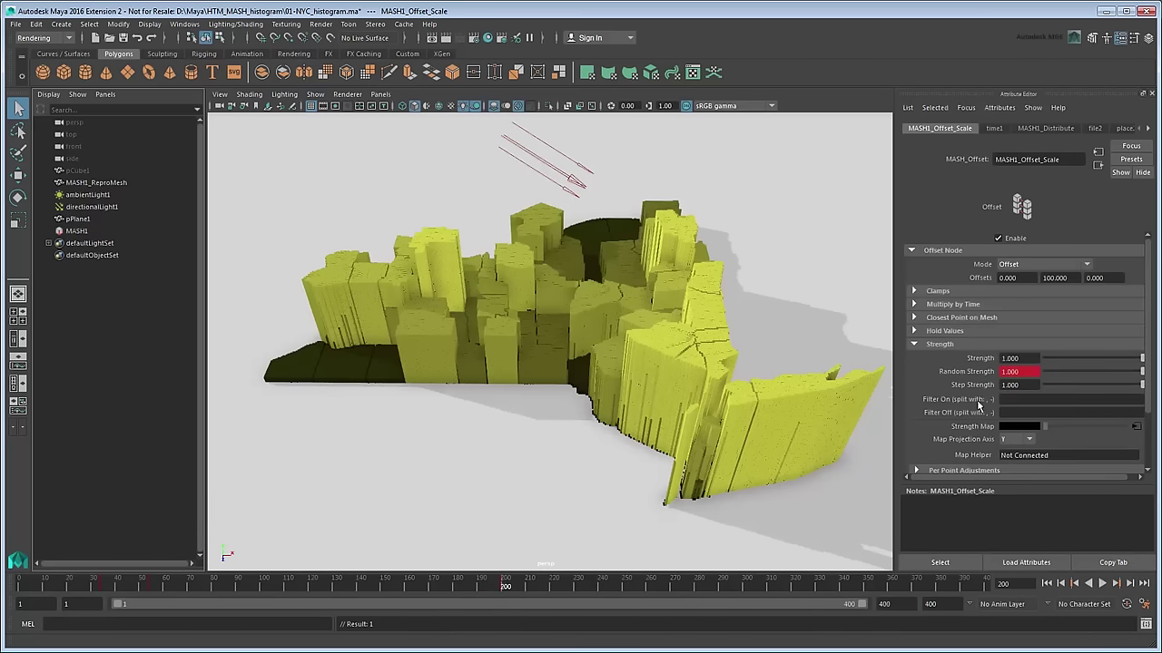
Set the Random Strength of MASH1_Offset_Scale to 0 at frame 220 and key it
{"action": "left_click", "coordinate": [554, 586]}
{"action": "double_click", "coordinate": [1010, 371]}
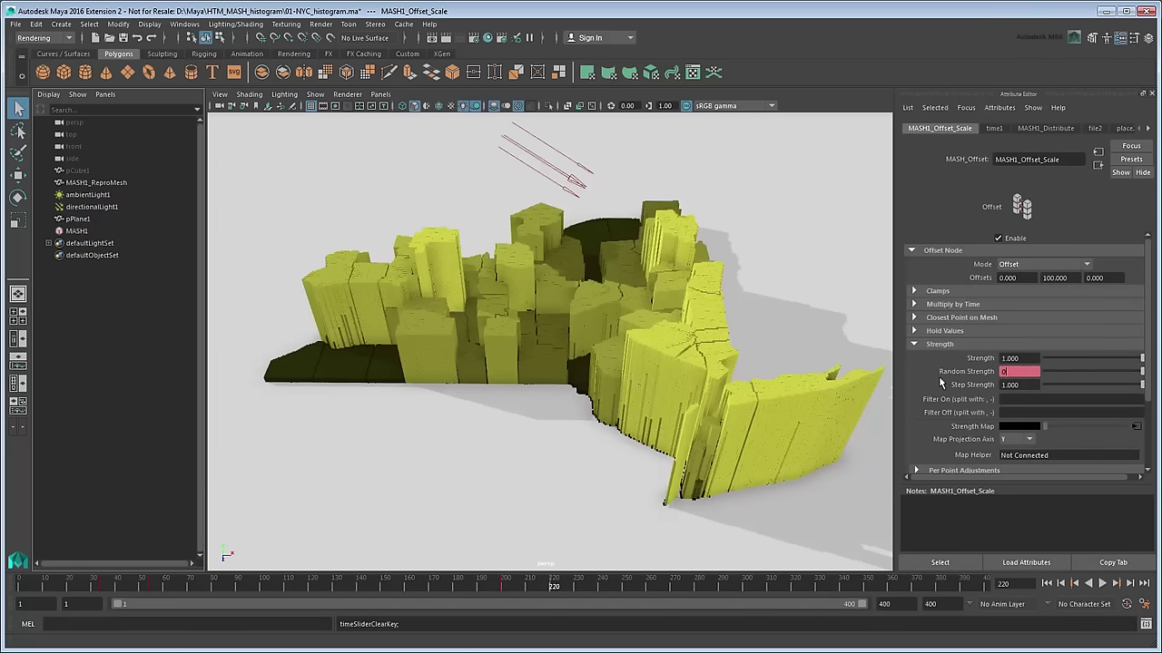
{"action": "type", "text": "0"}
{"action": "key", "text": "Return"}
{"action": "right_click", "coordinate": [994, 372]}
{"action": "left_click", "coordinate": [1020, 392]}
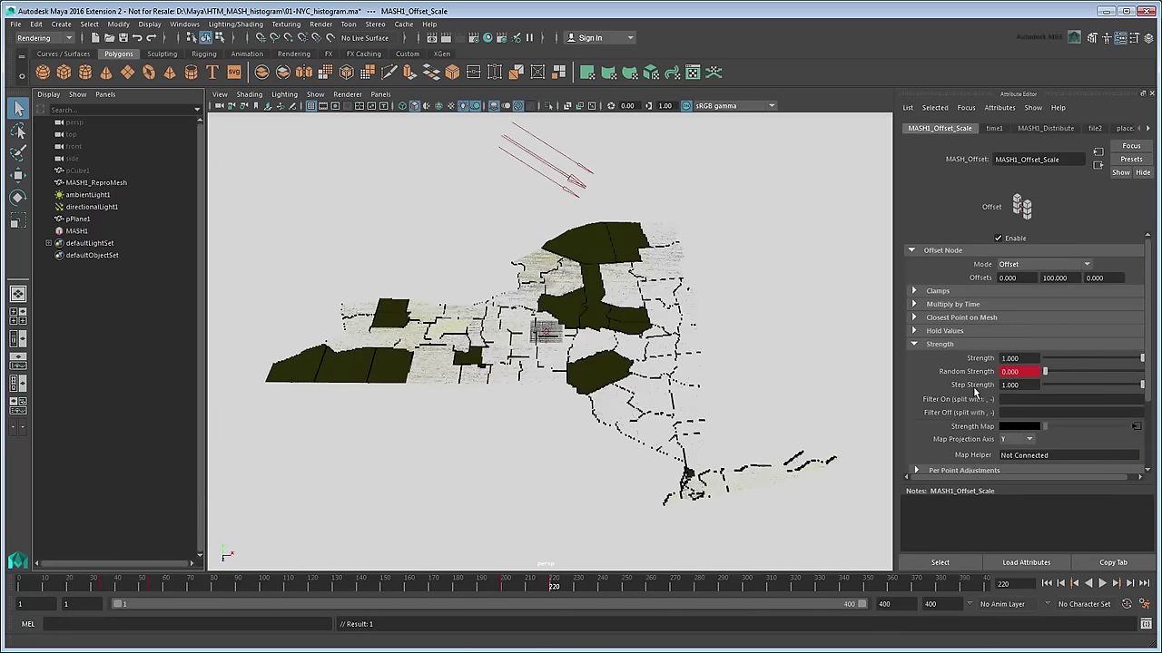
Add a second scale Offset node to the MASH1 network and set its offsets to 0, 100, 0
{"action": "left_click", "coordinate": [76, 231]}
{"action": "left_click", "coordinate": [1139, 128]}
{"action": "left_click", "coordinate": [920, 128]}
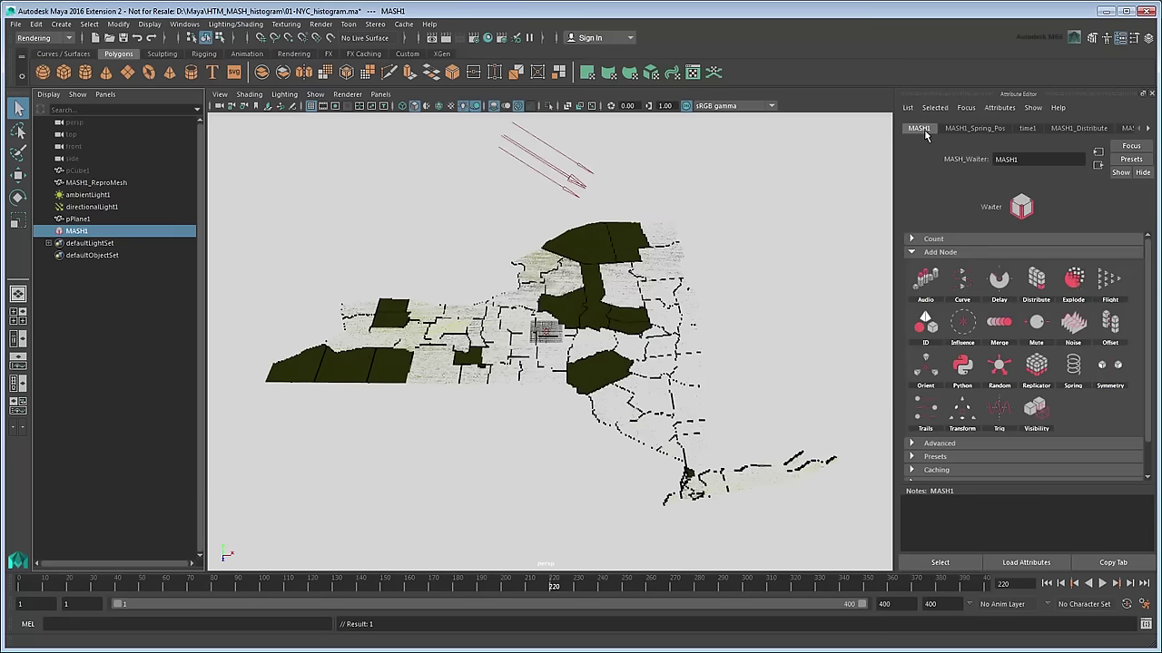
{"action": "right_click", "coordinate": [1073, 323]}
{"action": "left_click", "coordinate": [1115, 354]}
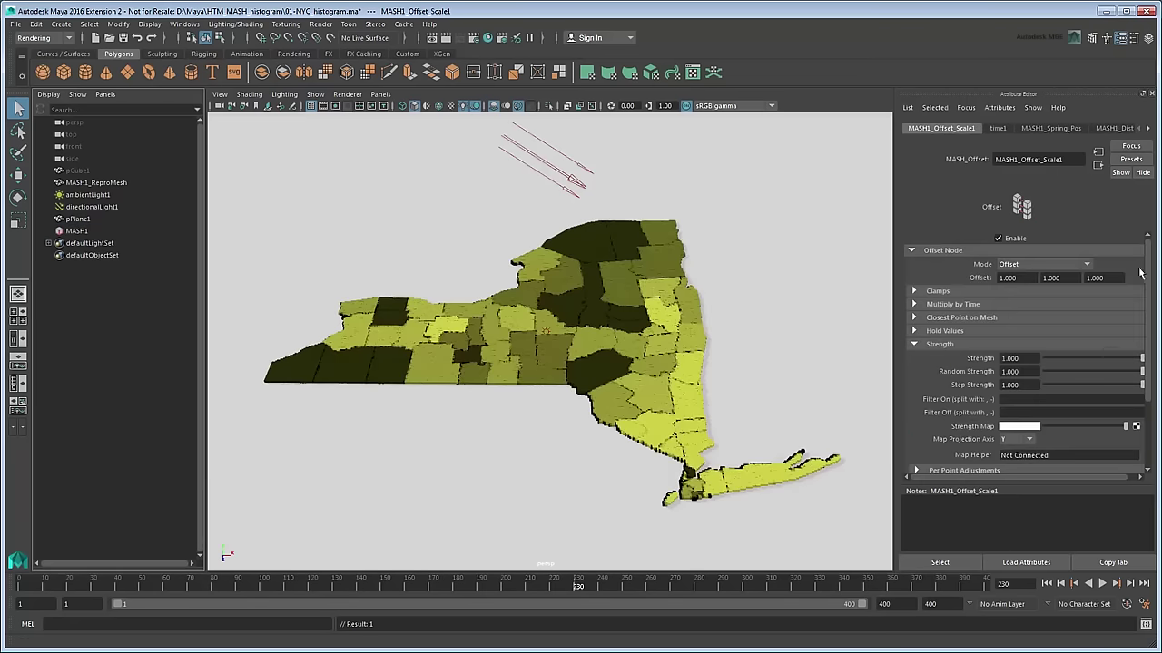
{"action": "type", "text": "100"}
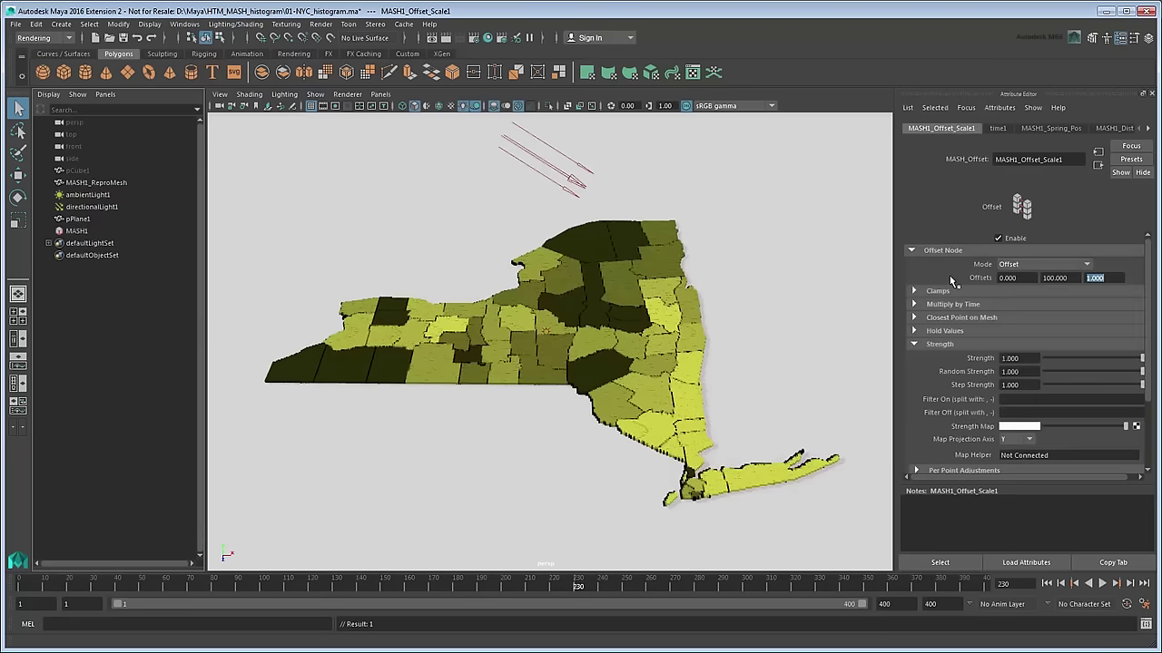
{"action": "key", "text": "Tab"}
Map the NY_unemployment.png file texture to the Strength Map of the second scale Offset node
{"action": "left_click", "coordinate": [1136, 427]}
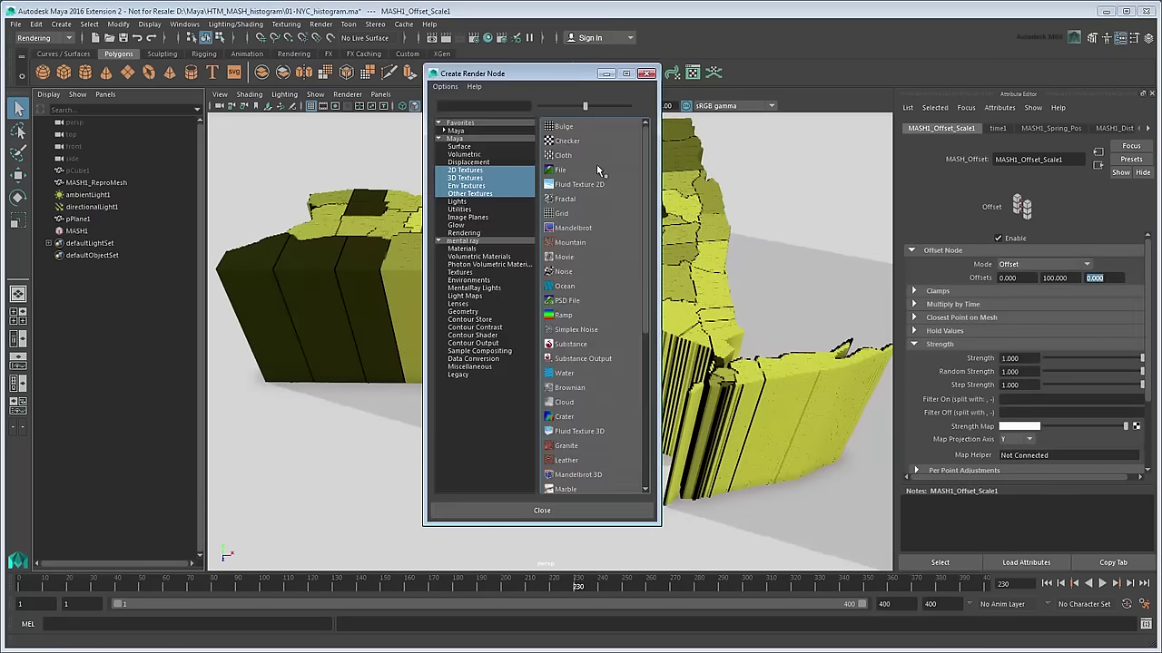
{"action": "left_click", "coordinate": [587, 167]}
{"action": "left_click", "coordinate": [1132, 294]}
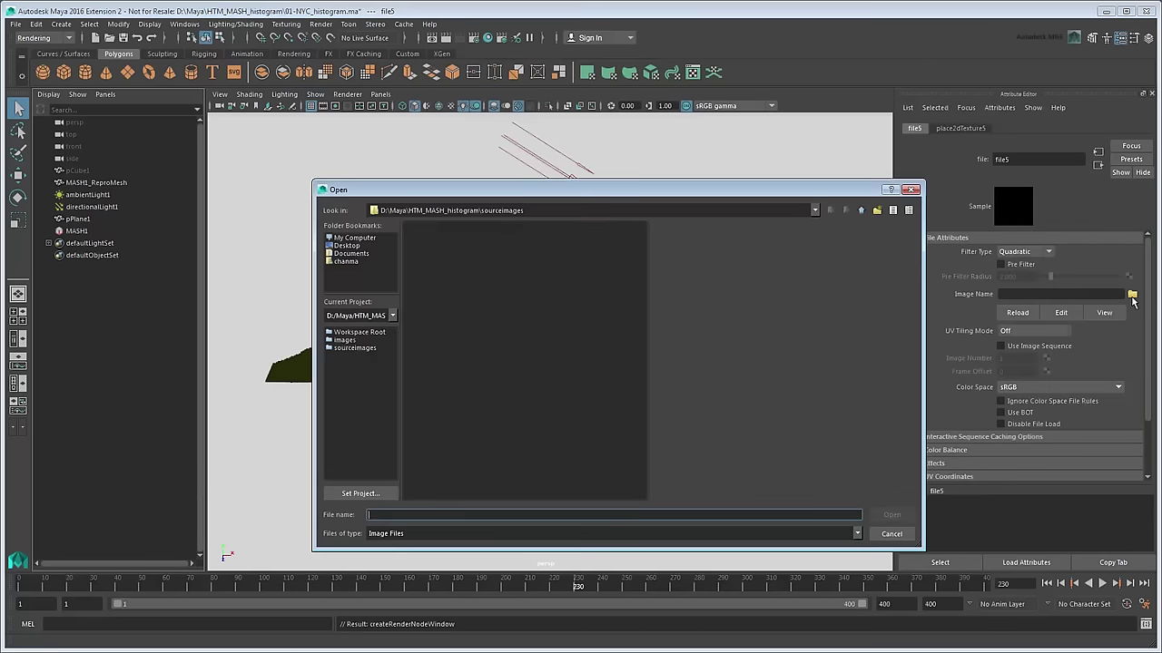
{"action": "left_click", "coordinate": [477, 258]}
{"action": "left_click", "coordinate": [891, 516]}
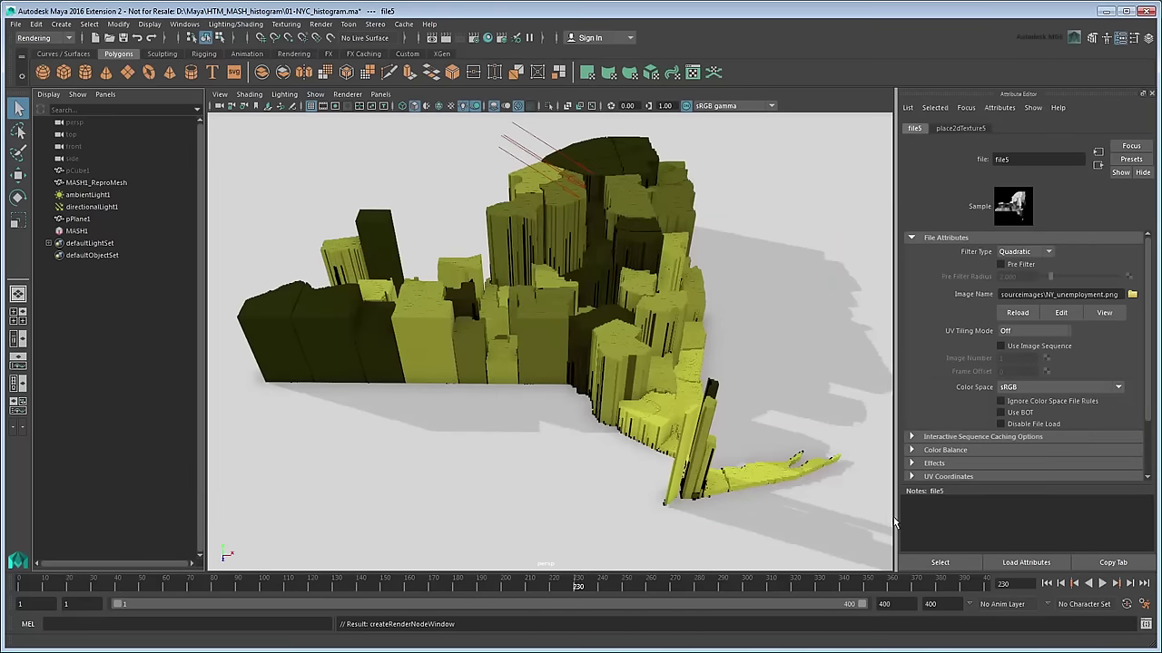
Return to the MASH1_Color node's layeredTexture1 and add a third layer to it
{"action": "left_click", "coordinate": [1097, 169]}
{"action": "left_click", "coordinate": [1097, 169]}
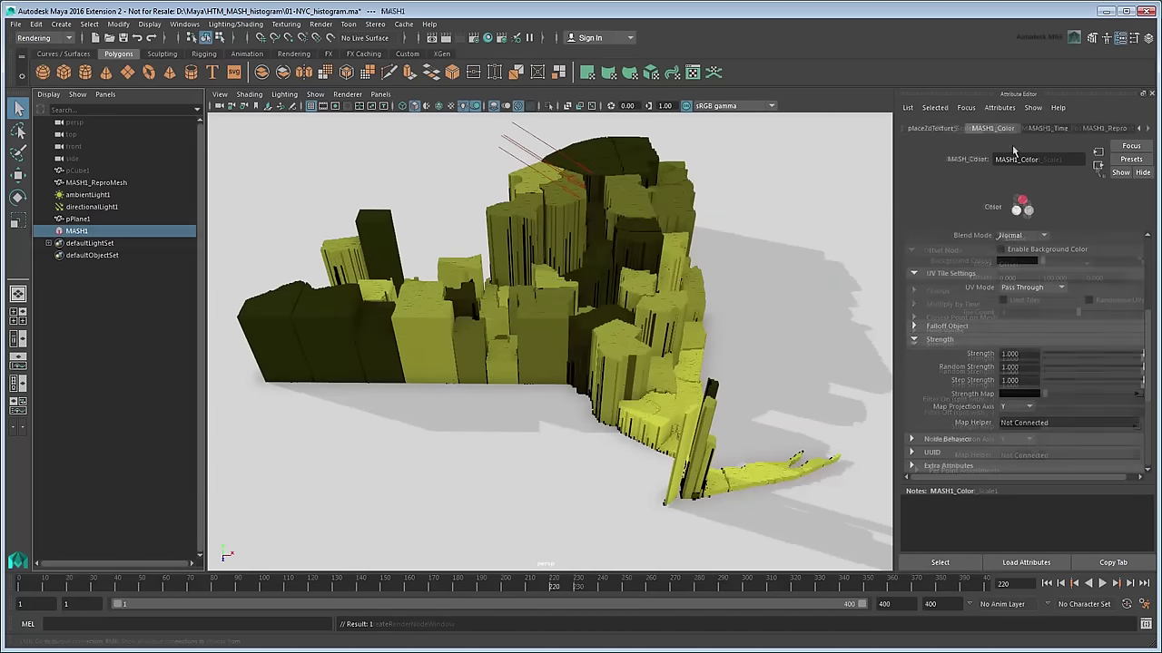
{"action": "left_click", "coordinate": [1097, 169]}
{"action": "left_click", "coordinate": [970, 284]}
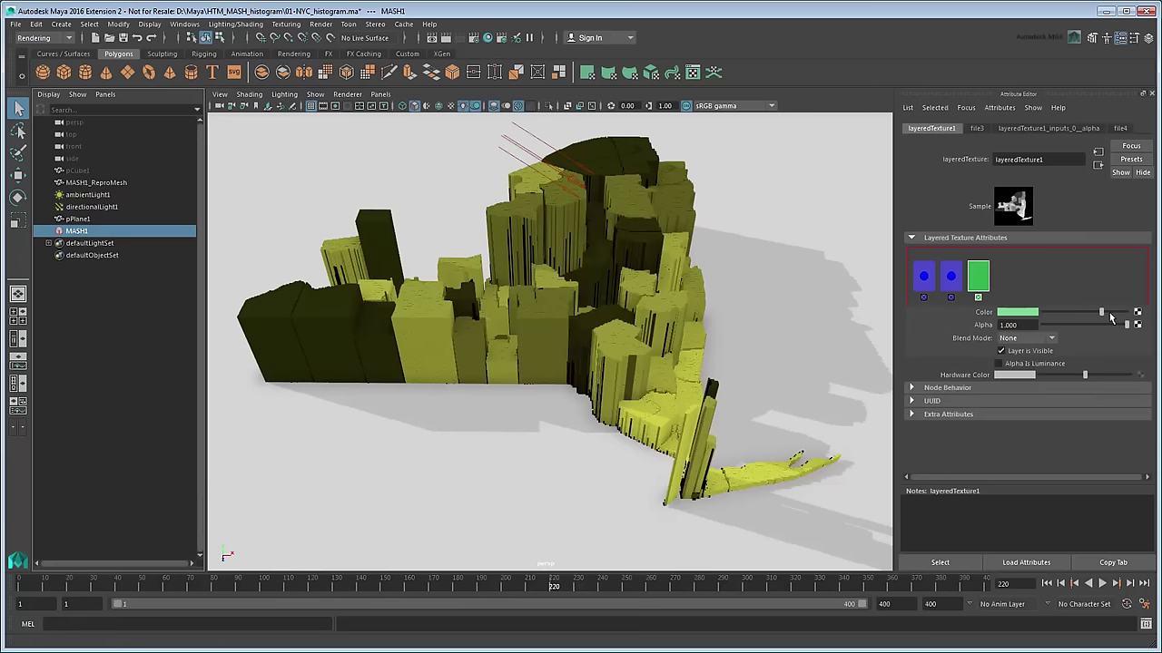
Map a file texture using NY_unemployment.png to the Color of the new layer
{"action": "left_click", "coordinate": [1137, 312]}
{"action": "left_click", "coordinate": [568, 171]}
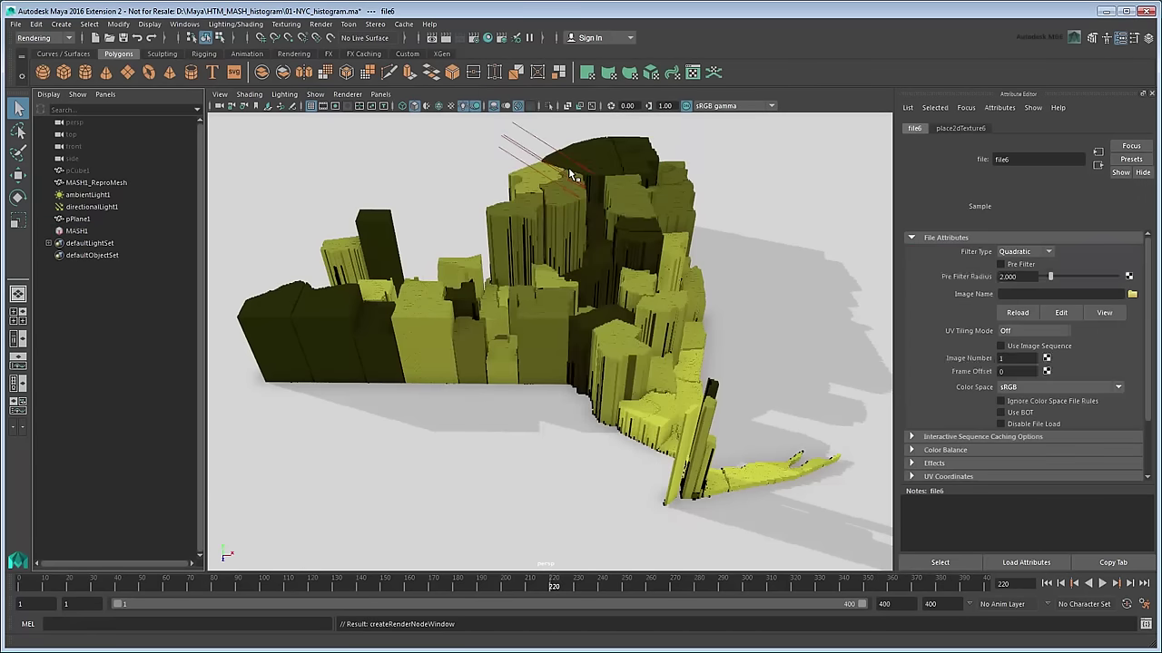
{"action": "left_click", "coordinate": [1132, 294]}
{"action": "left_click", "coordinate": [468, 256]}
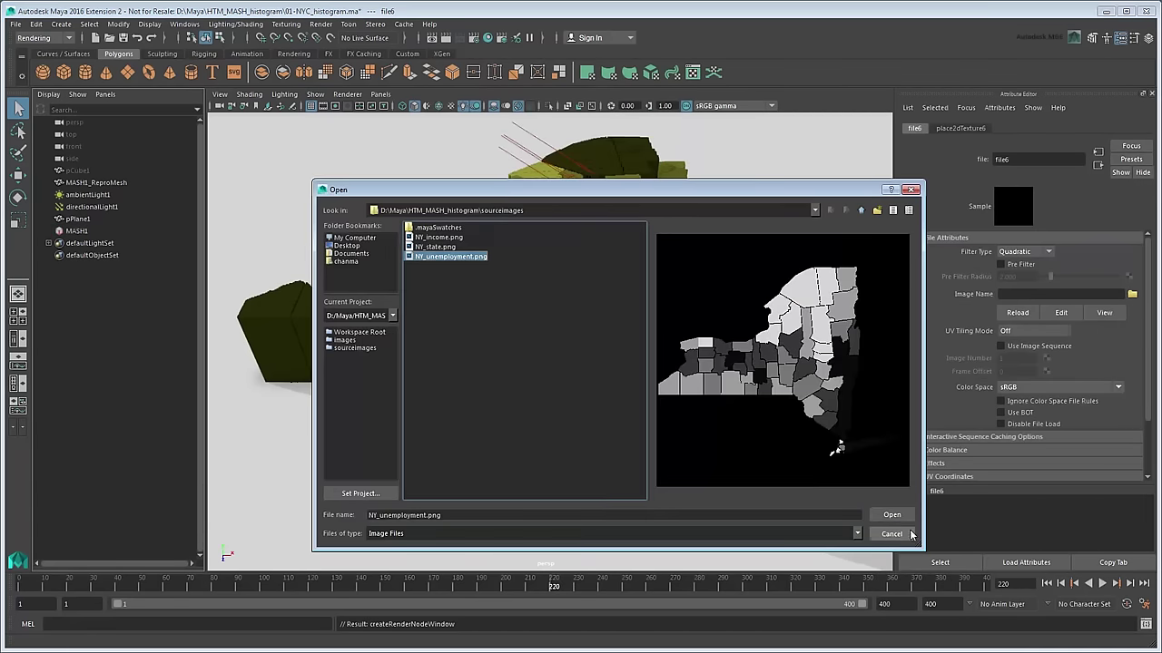
{"action": "left_click", "coordinate": [891, 515]}
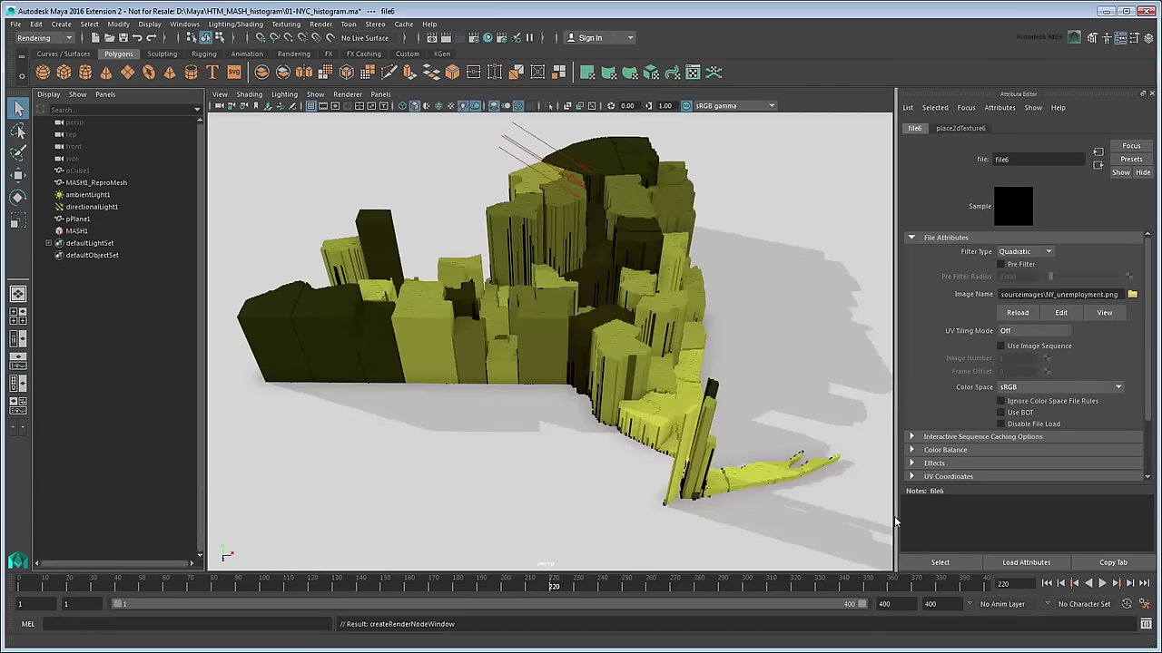
Set the Blend Mode of the middle layer in layeredTexture1 to Over
{"action": "left_click", "coordinate": [1098, 165]}
{"action": "left_click", "coordinate": [951, 272]}
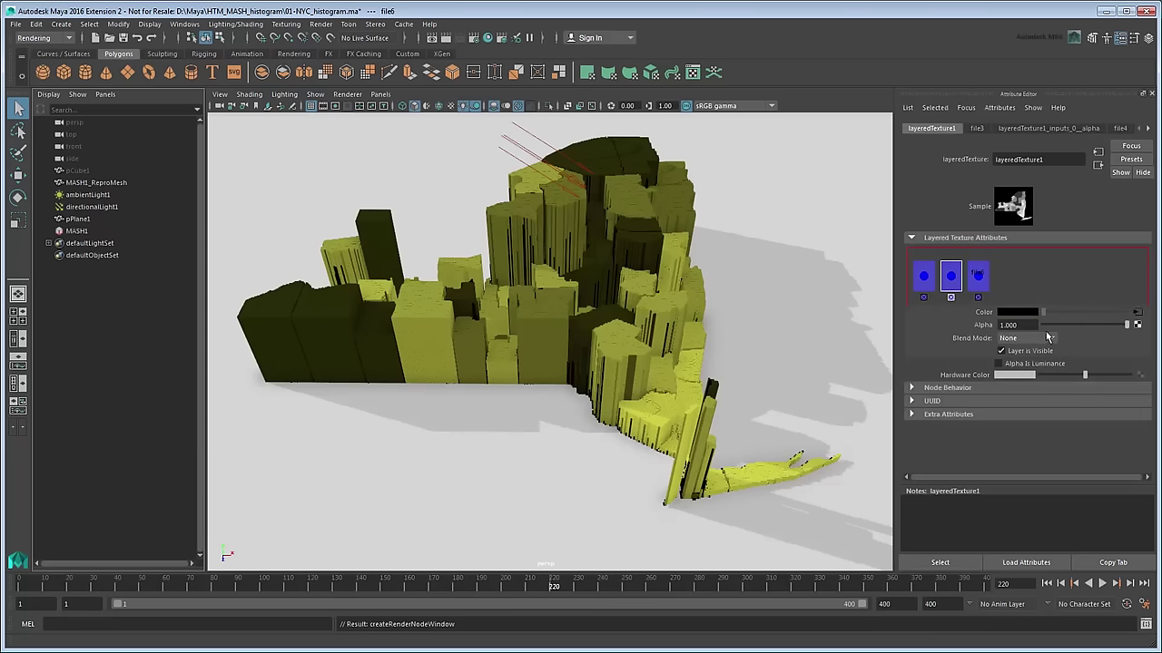
{"action": "left_click", "coordinate": [1027, 338]}
{"action": "left_click", "coordinate": [1024, 360]}
Key the middle layer's Alpha at its value of 1 on frame 200
{"action": "left_click", "coordinate": [506, 586]}
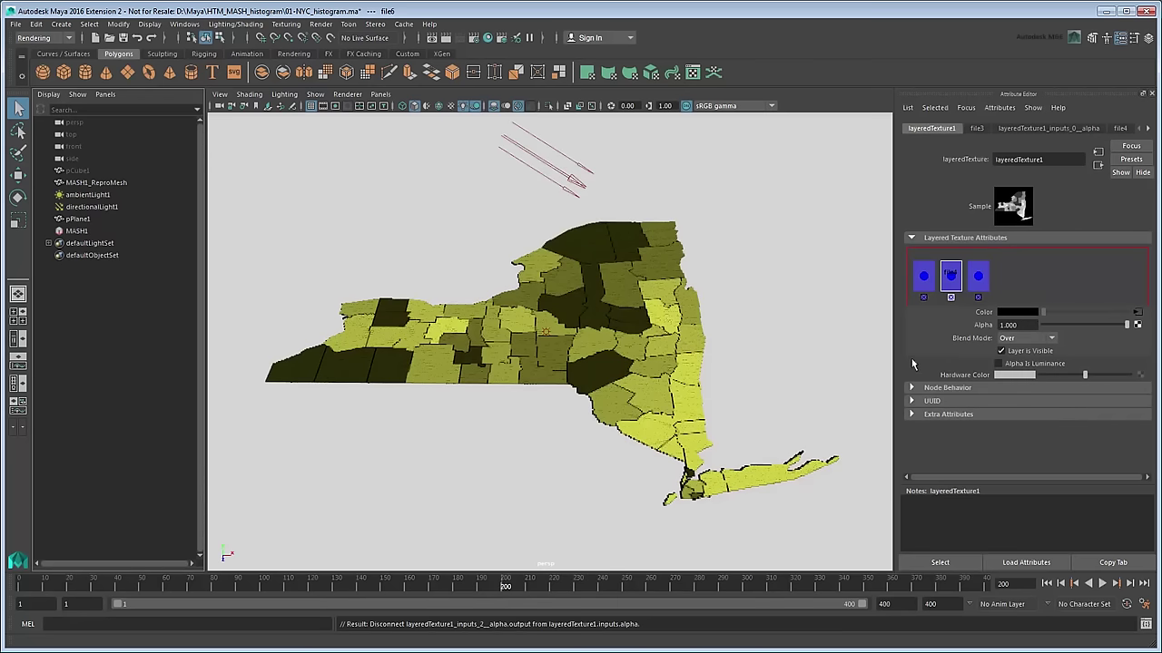
{"action": "right_click", "coordinate": [980, 331]}
{"action": "left_click", "coordinate": [1007, 339]}
Set the middle layer's Alpha to 0 at frame 220 and key it
{"action": "left_click", "coordinate": [554, 585]}
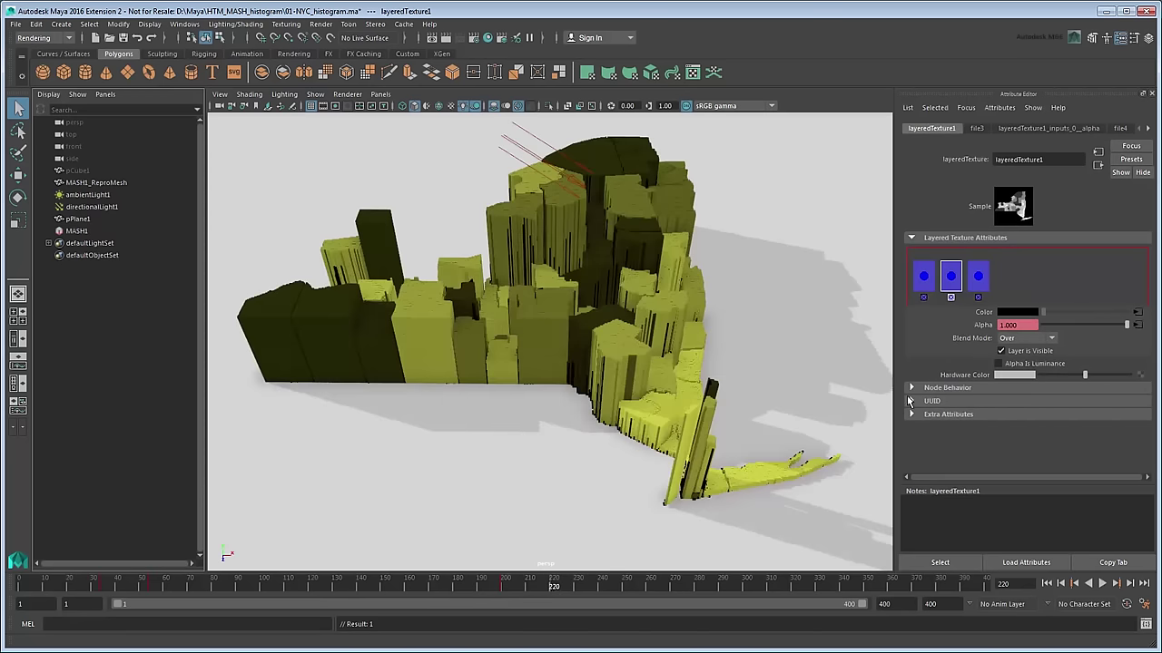
{"action": "left_click_drag", "start_coordinate": [1022, 326], "coordinate": [975, 328]}
{"action": "right_click", "coordinate": [995, 331]}
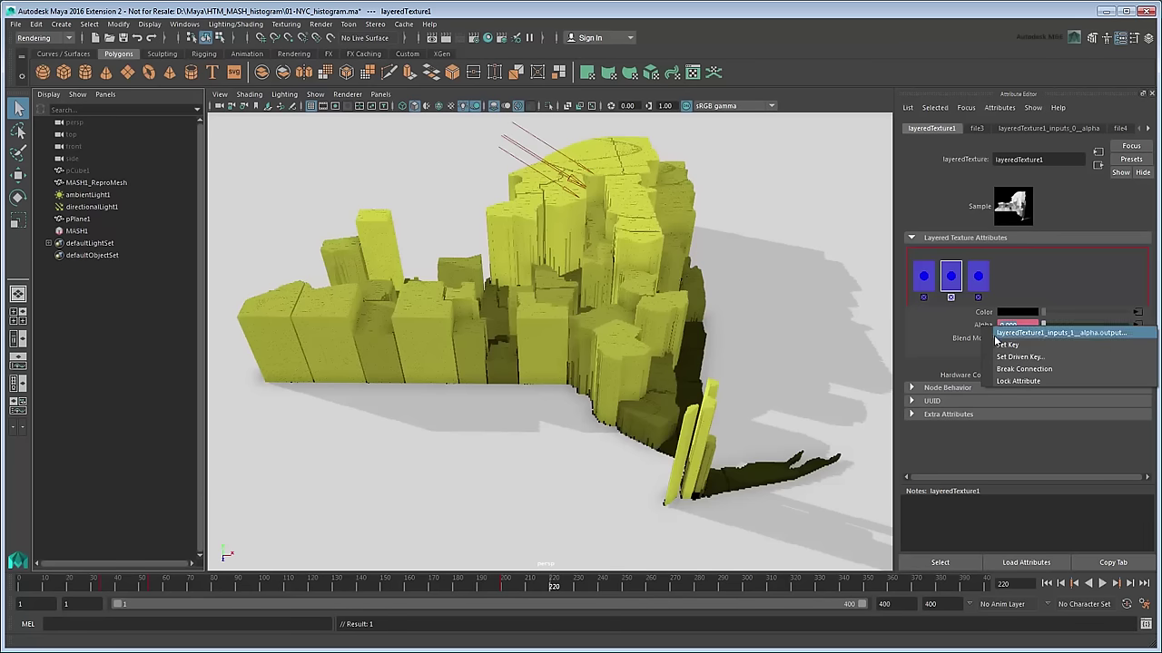
{"action": "left_click", "coordinate": [999, 345]}
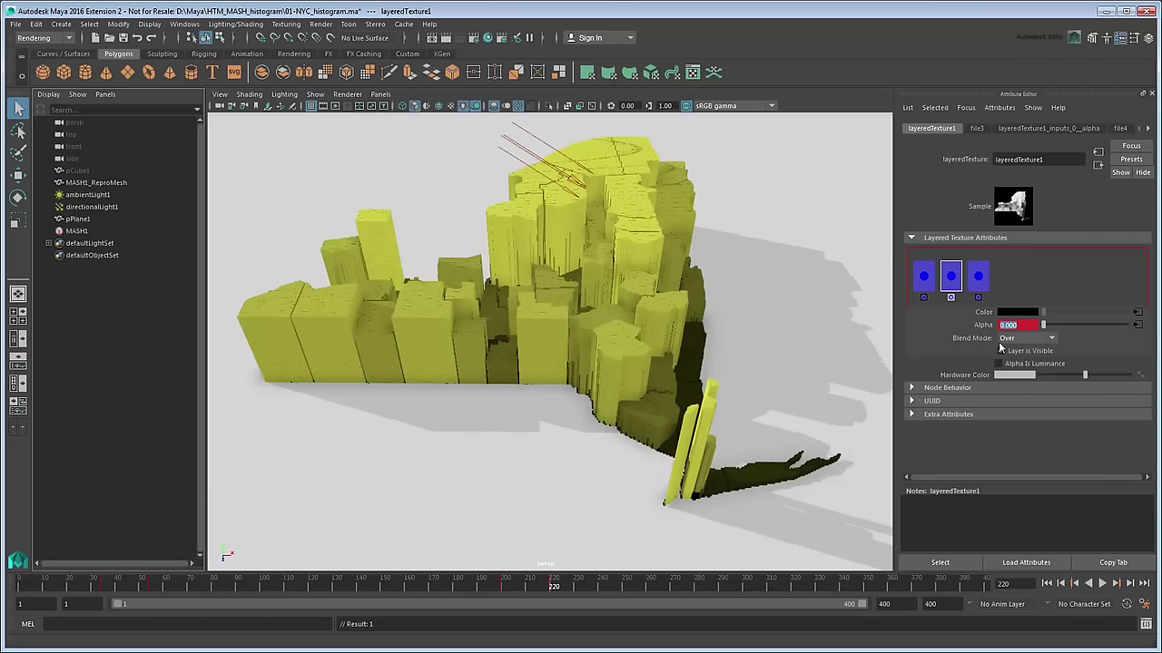